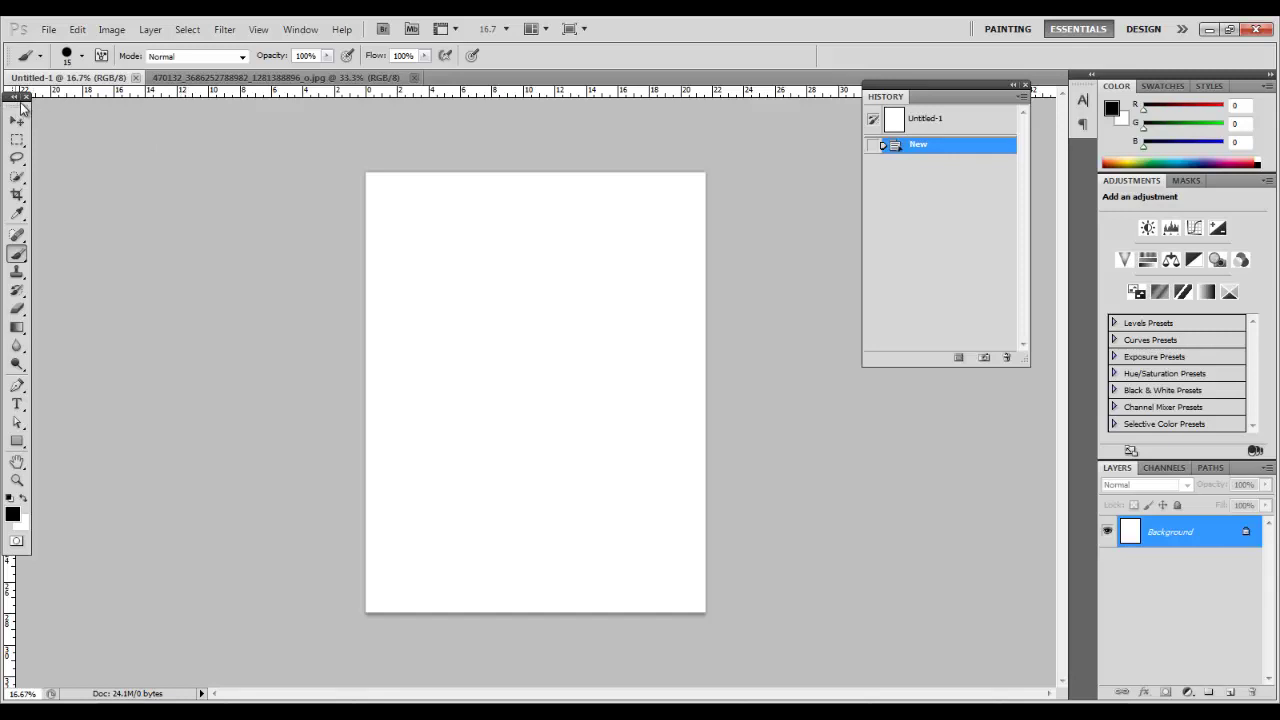
- Float the toolbox beside the page and draw a black rectangle shape about 7.5 cm wide near the page's centre
{"action": "left_click_drag", "start_coordinate": [17, 104], "coordinate": [233, 167]}
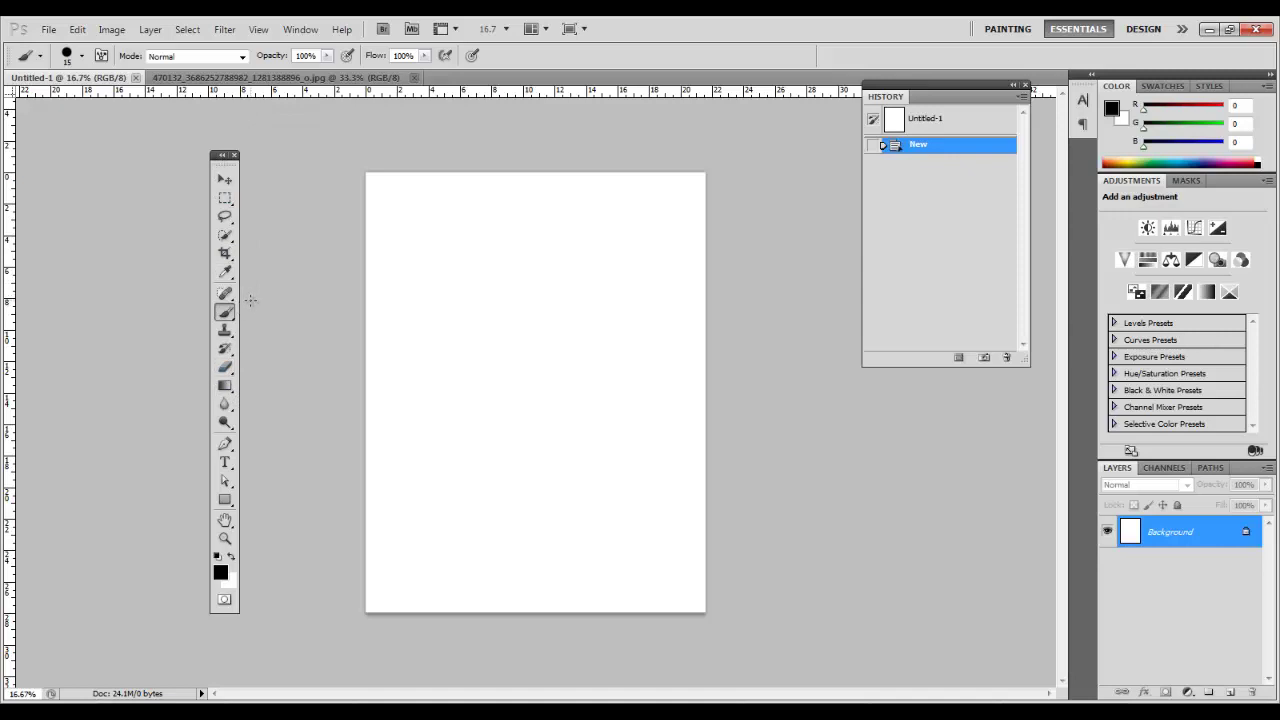
{"action": "left_click", "coordinate": [225, 179]}
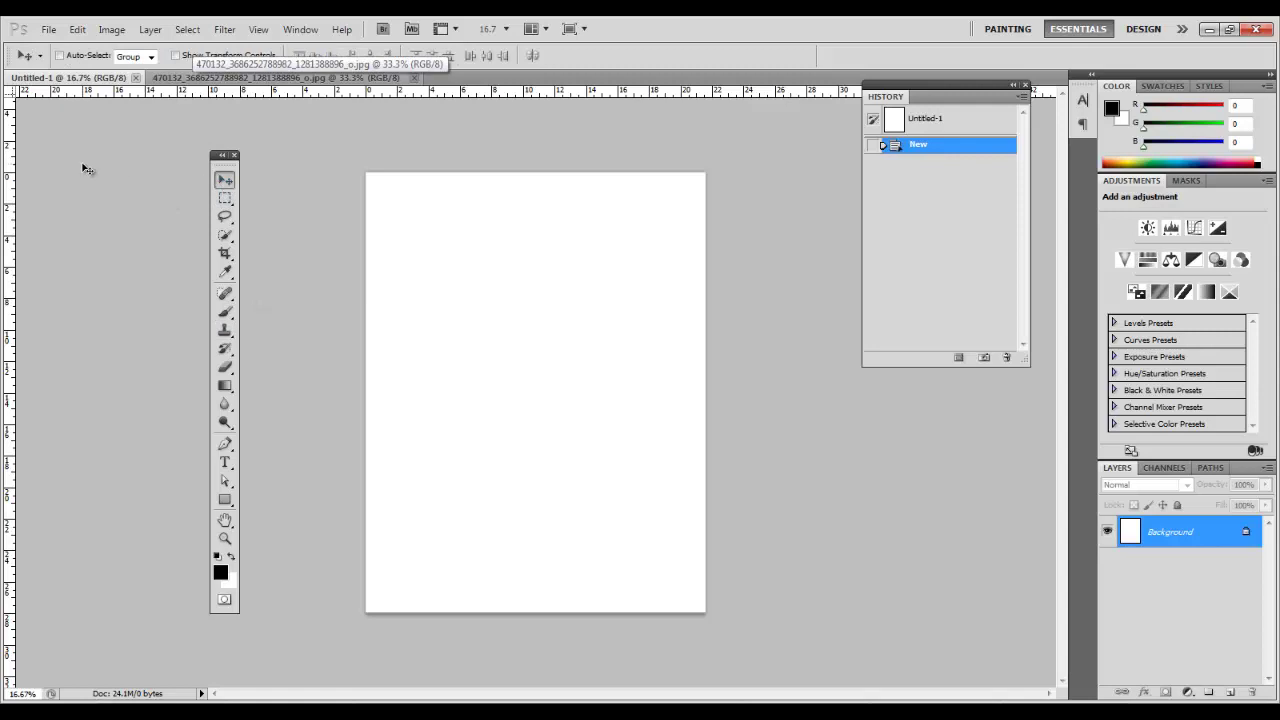
{"action": "left_click", "coordinate": [228, 500]}
{"action": "left_click_drag", "start_coordinate": [459, 337], "coordinate": [577, 436]}
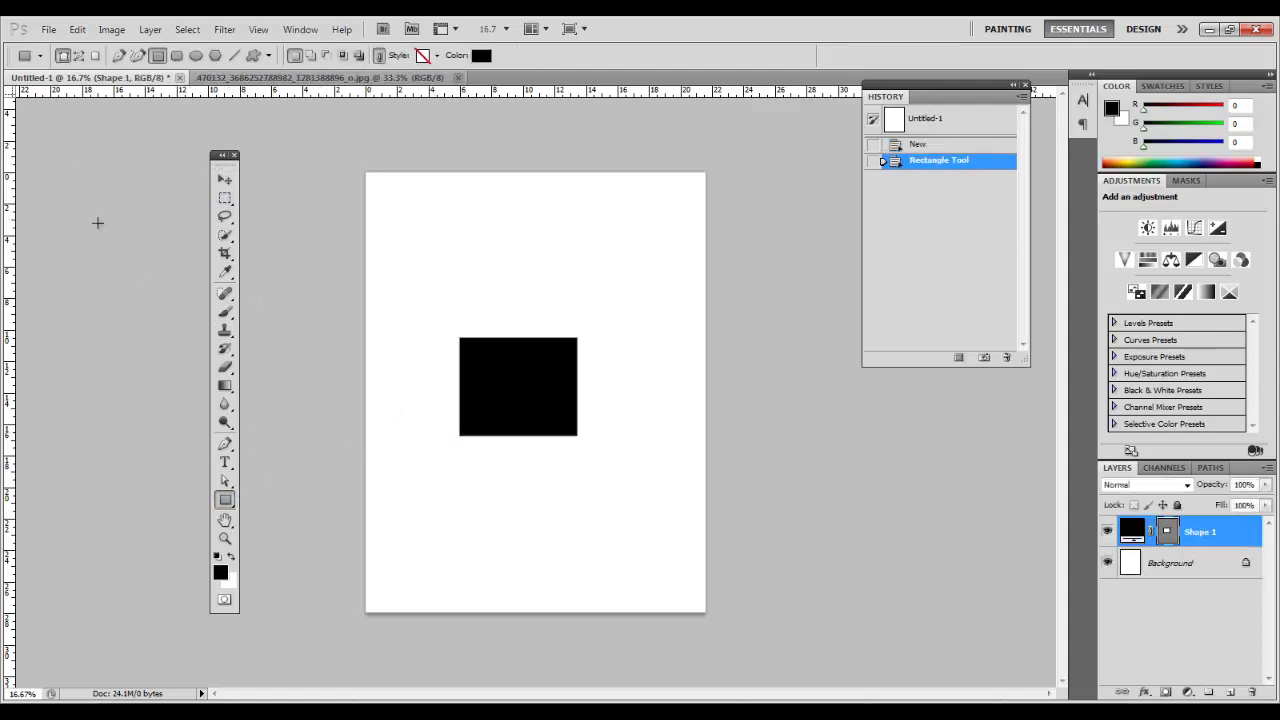
- Move the black rectangle toward the page's lower right and revert the document to its New history state
{"action": "key", "text": "v"}
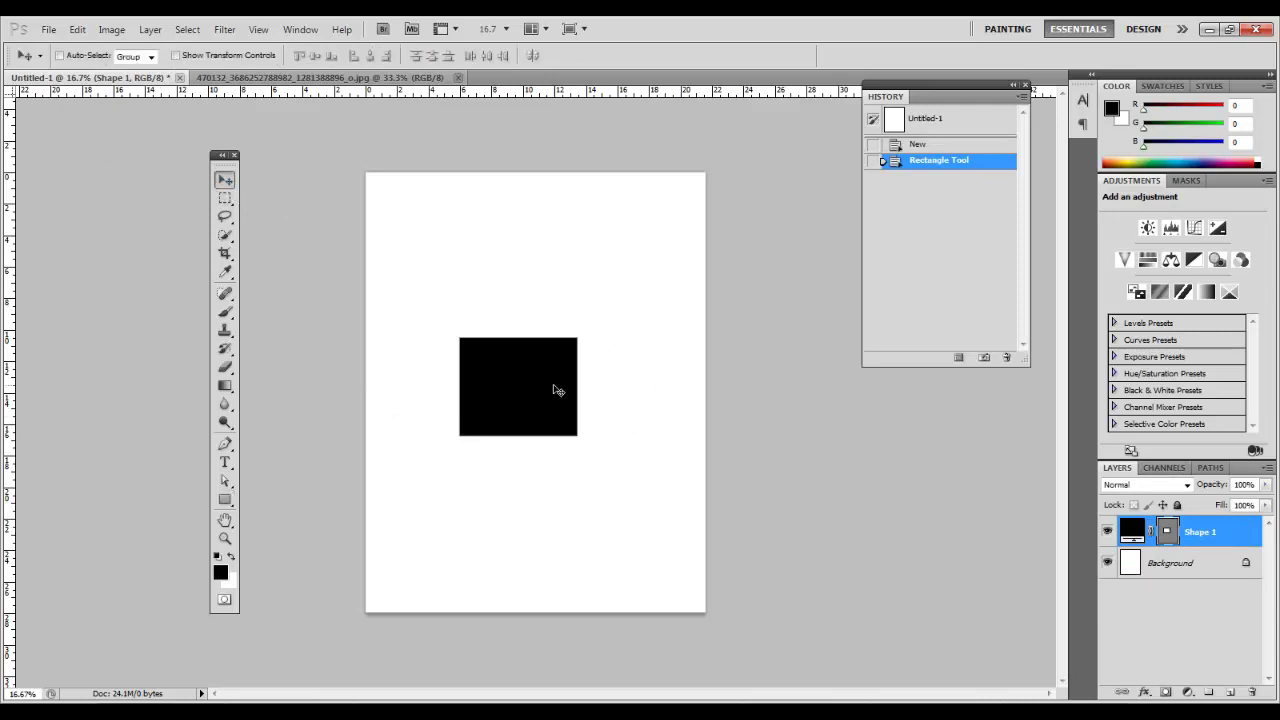
{"action": "left_click_drag", "start_coordinate": [557, 389], "coordinate": [514, 391]}
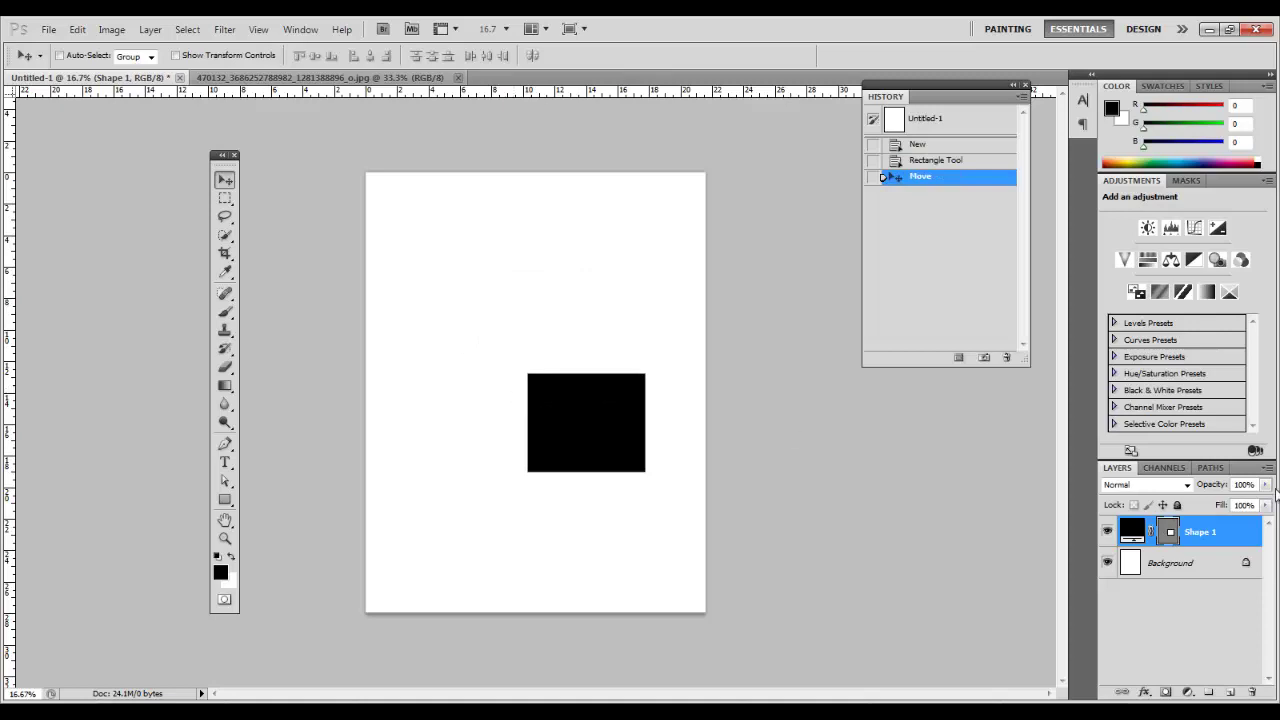
{"action": "left_click", "coordinate": [946, 146]}
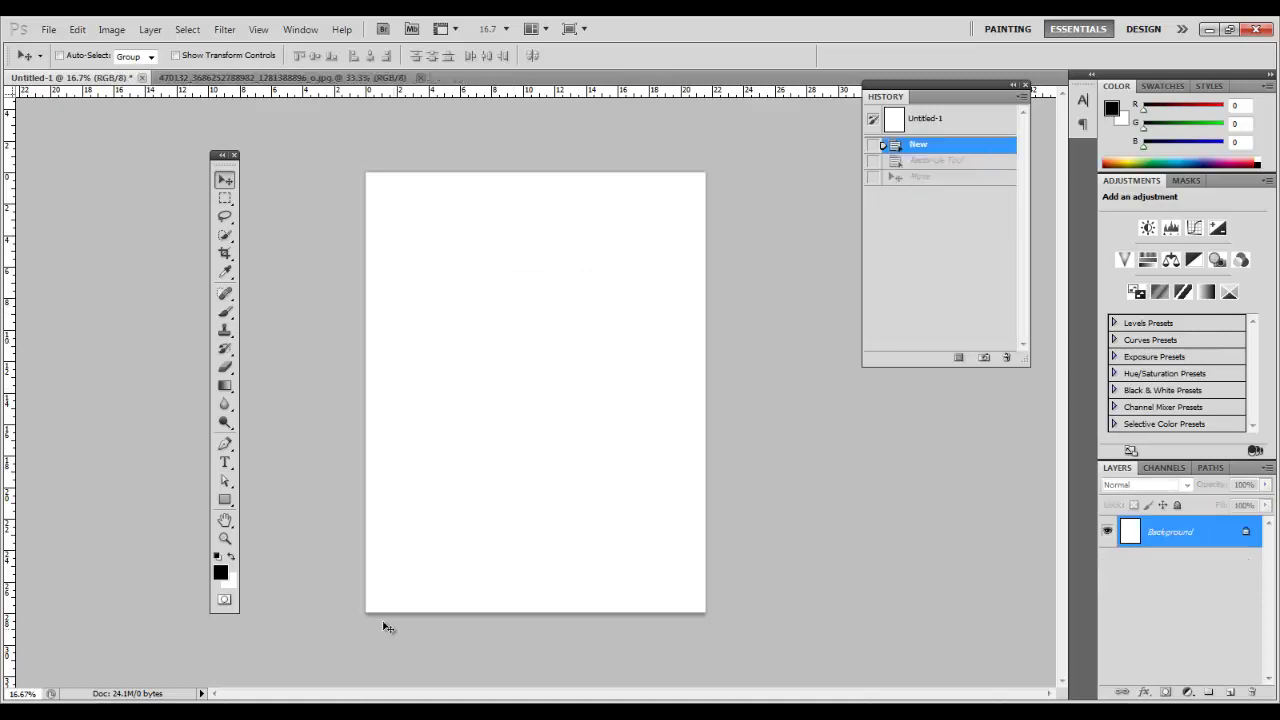
- Draw a tall black rectangle in the middle of the page with the Rectangle tool and undo it
{"action": "left_click", "coordinate": [227, 487]}
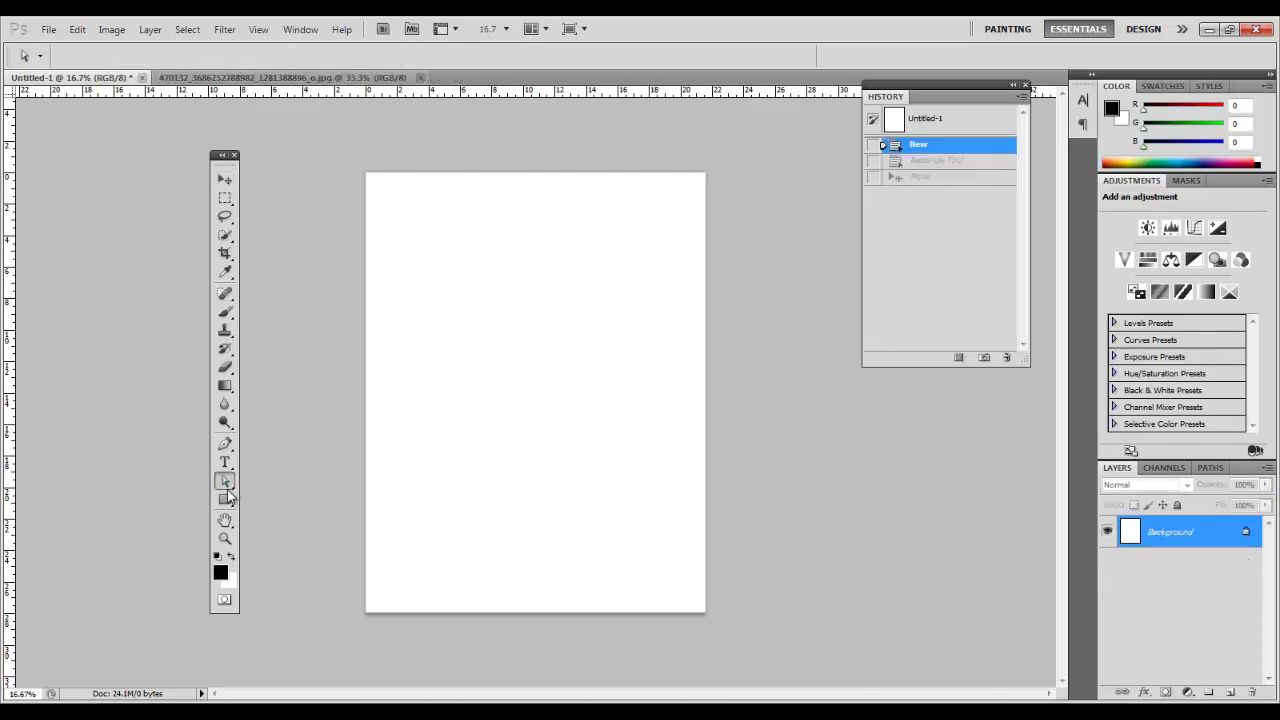
{"action": "left_click", "coordinate": [226, 498]}
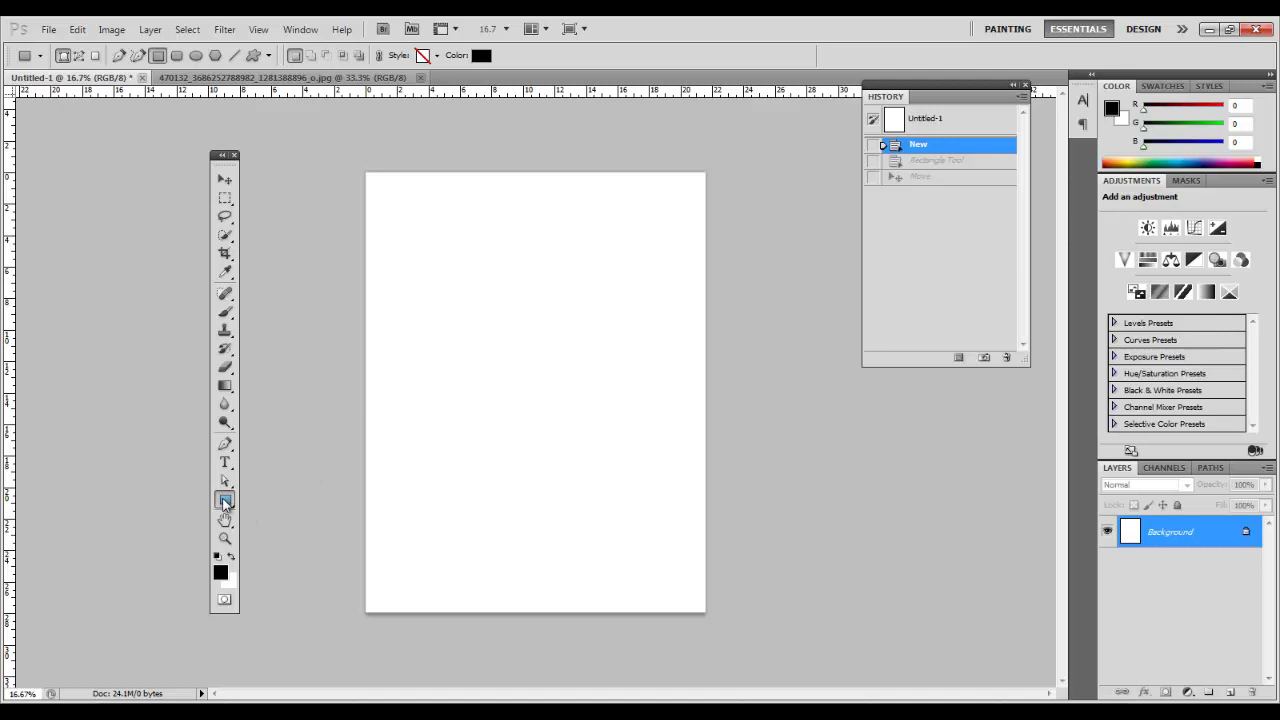
{"action": "right_click", "coordinate": [225, 503]}
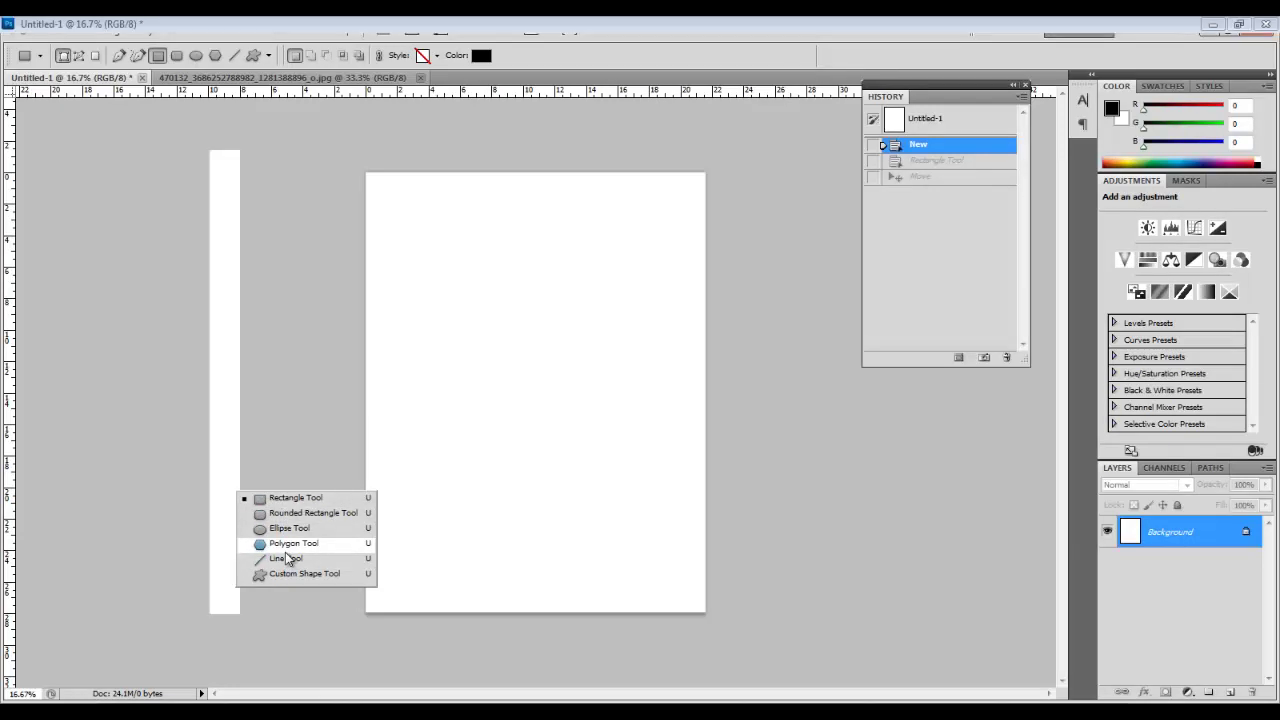
{"action": "left_click", "coordinate": [286, 513]}
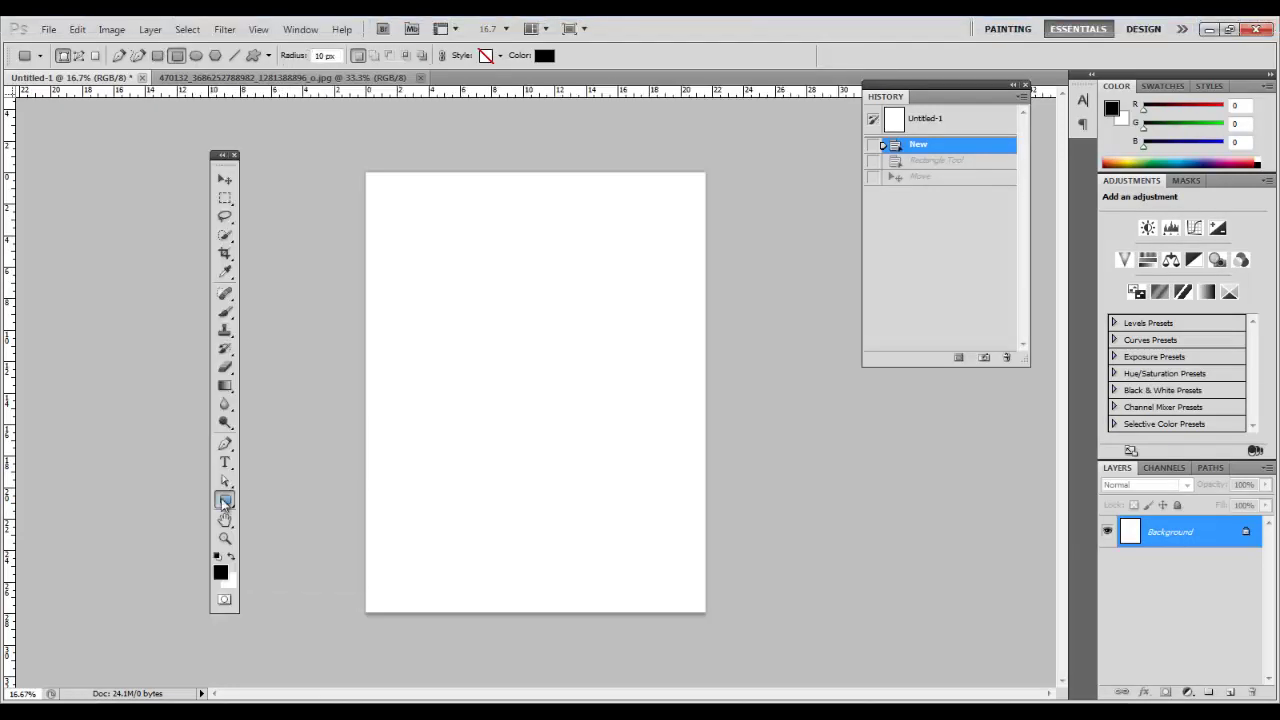
{"action": "left_click", "coordinate": [224, 502]}
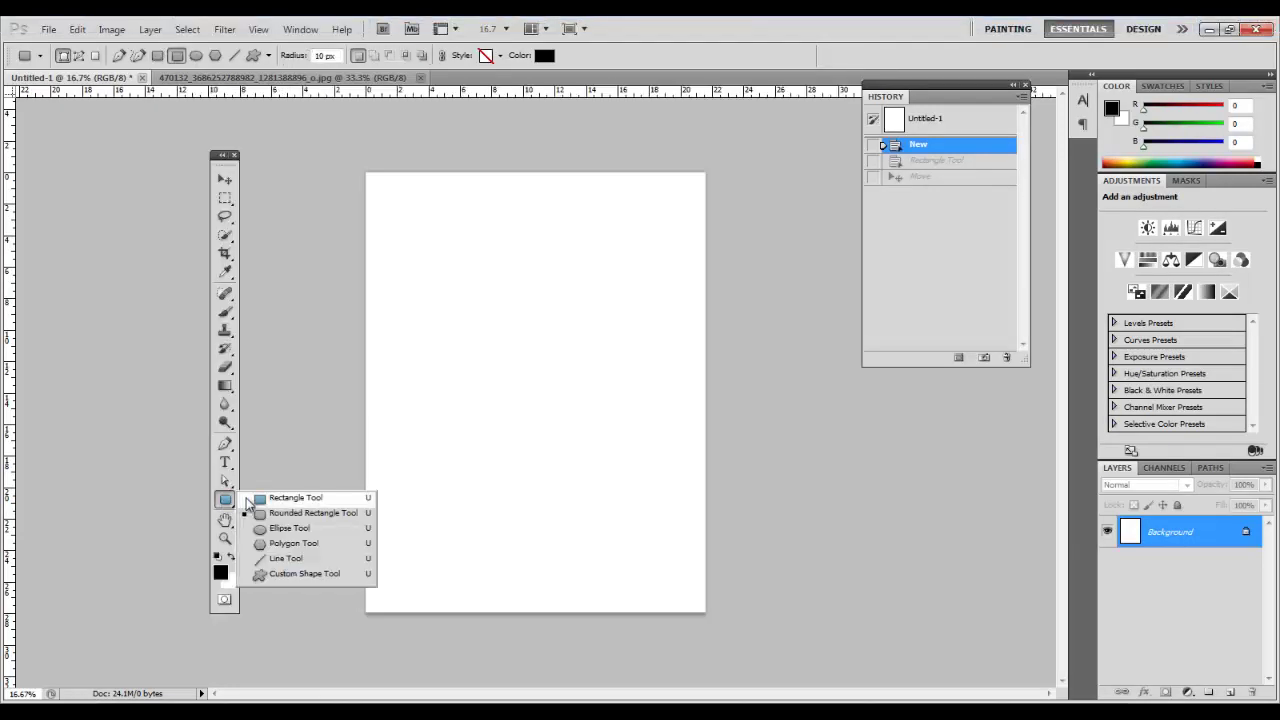
{"action": "left_click", "coordinate": [248, 500]}
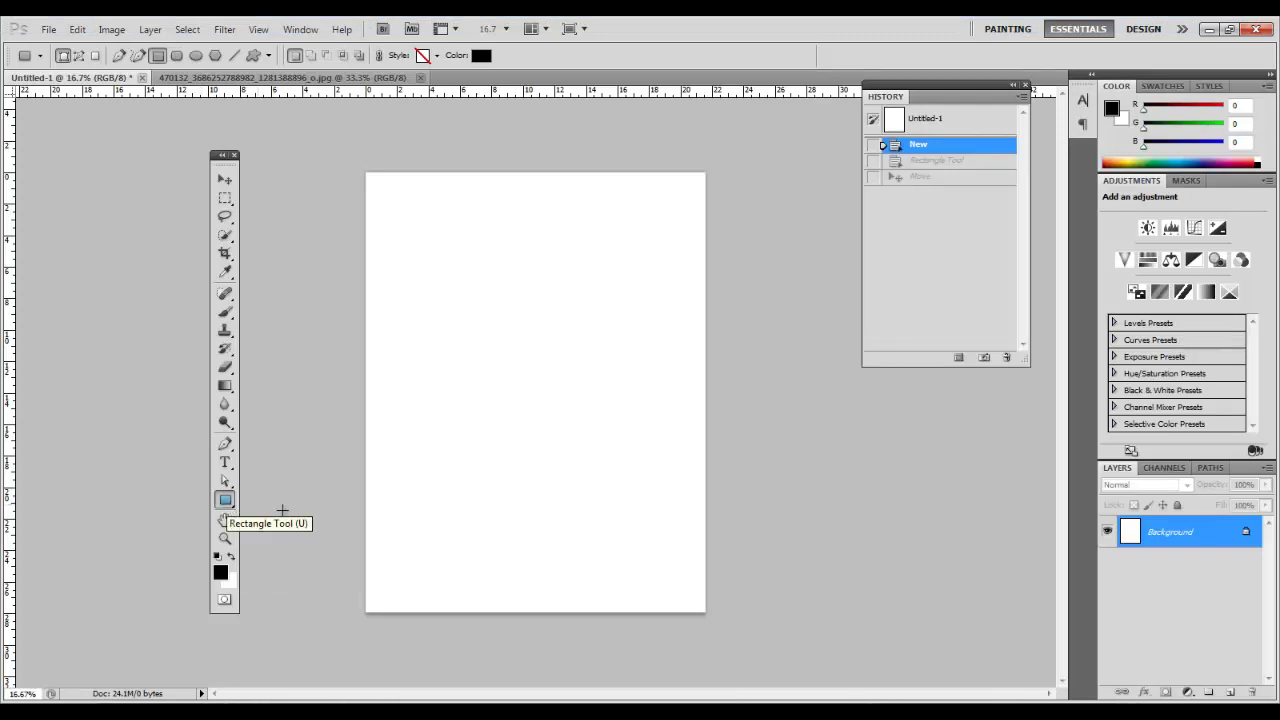
{"action": "left_click_drag", "start_coordinate": [469, 232], "coordinate": [610, 504]}
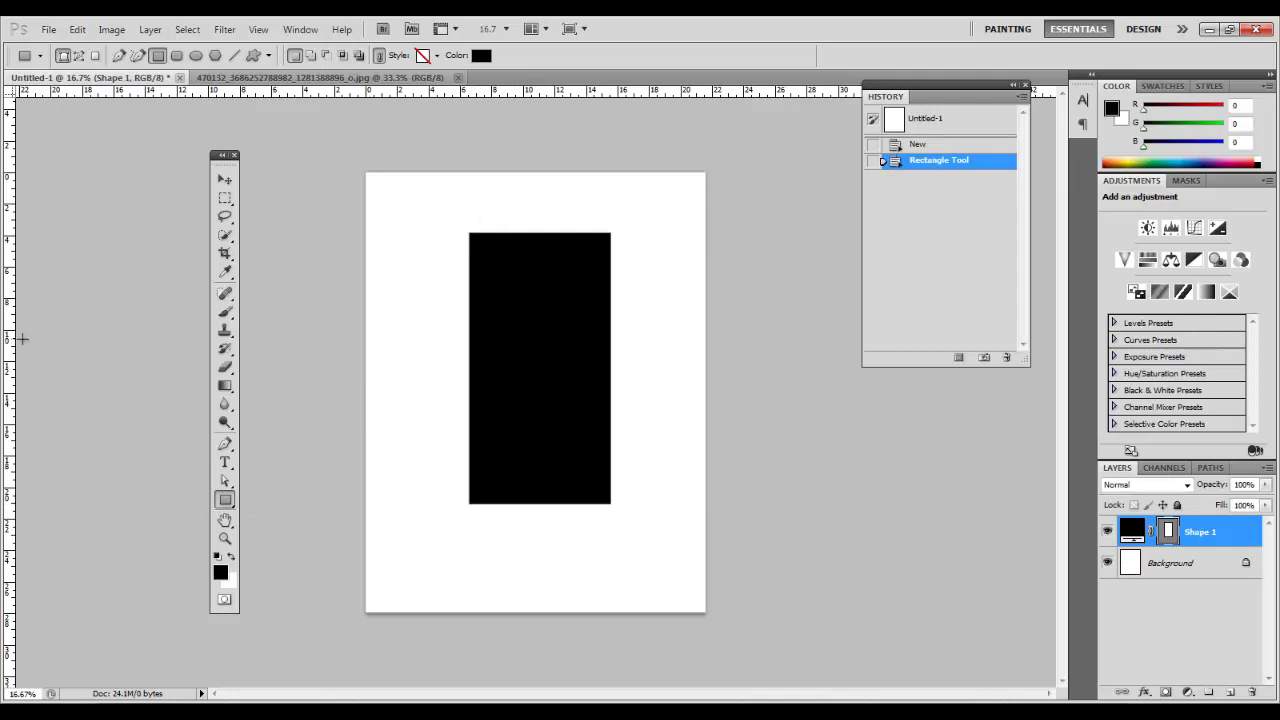
{"action": "key", "text": "ctrl+z"}
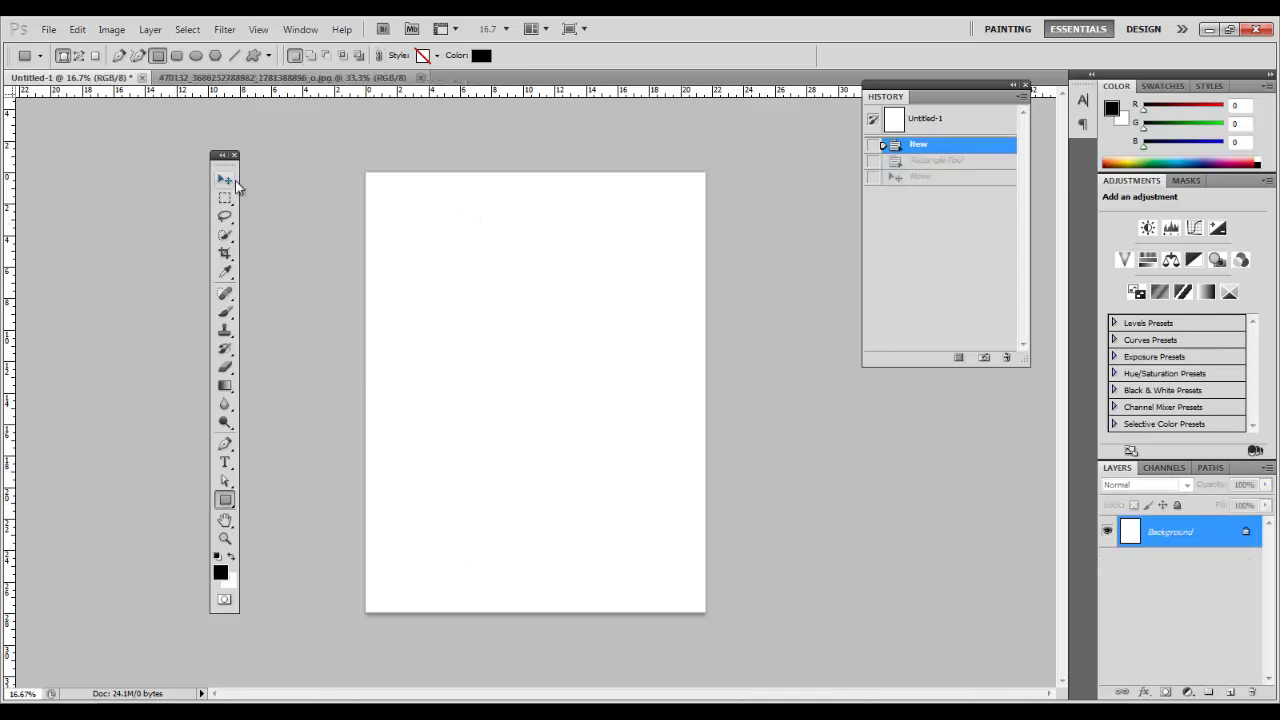
- Move the toolbox farther away from the page and try a Brush stroke on the page, undoing it
{"action": "left_click_drag", "start_coordinate": [214, 158], "coordinate": [77, 141]}
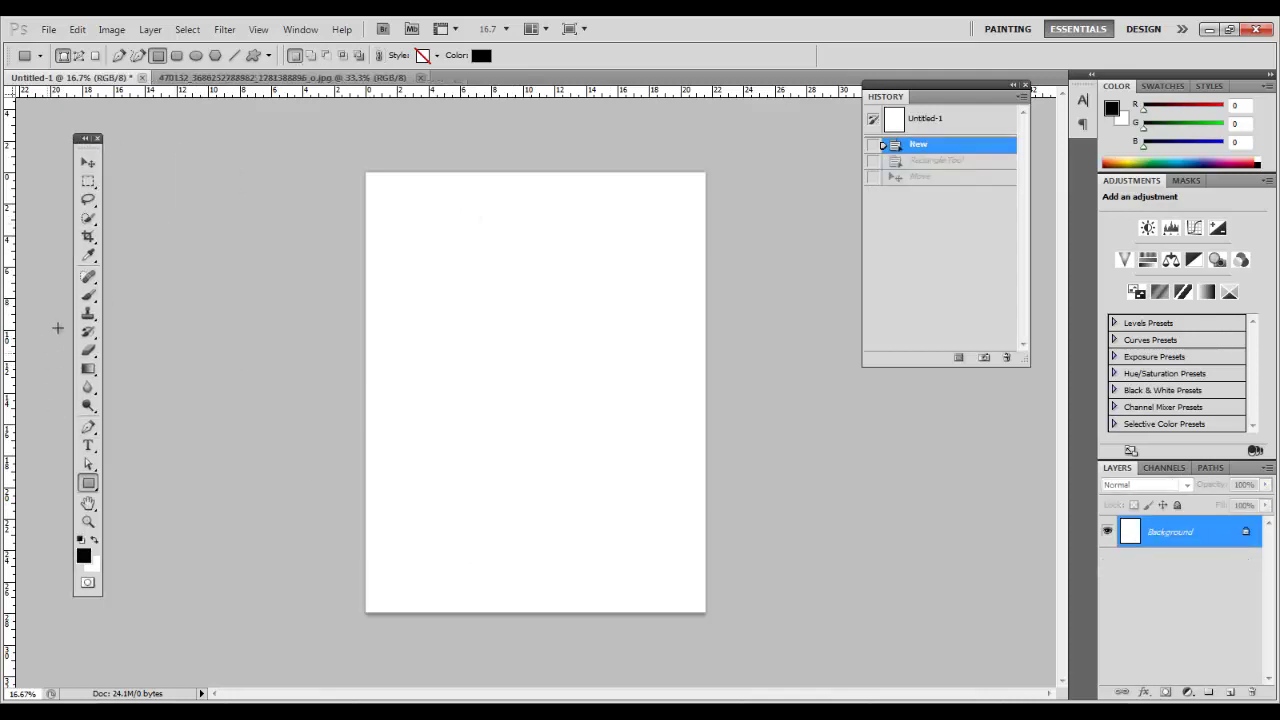
{"action": "left_click", "coordinate": [87, 298]}
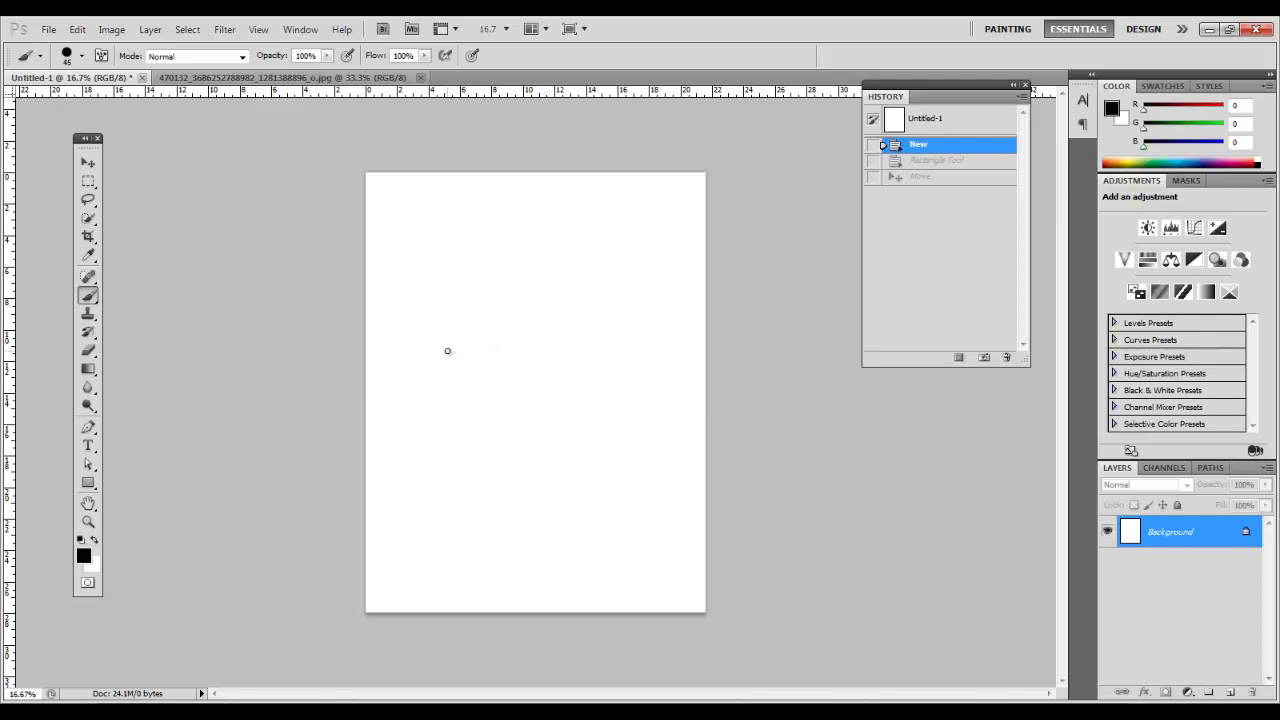
{"action": "left_click_drag", "start_coordinate": [417, 298], "coordinate": [465, 166]}
{"action": "key", "text": "ctrl+z"}
- Scribble two freehand strokes on the page with the Pencil tool and revert to the New history state
{"action": "left_click", "coordinate": [89, 313]}
{"action": "left_click", "coordinate": [89, 313]}
{"action": "left_click", "coordinate": [88, 294]}
{"action": "left_click", "coordinate": [88, 294]}
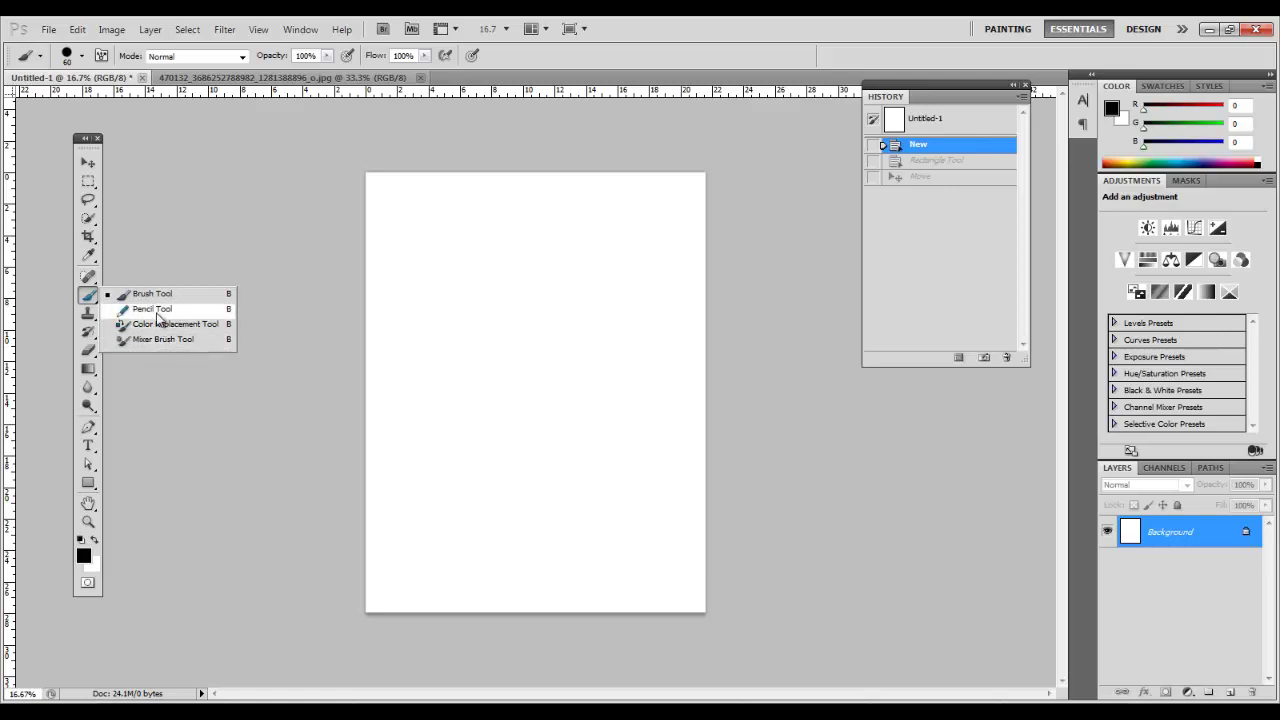
{"action": "left_click", "coordinate": [152, 309]}
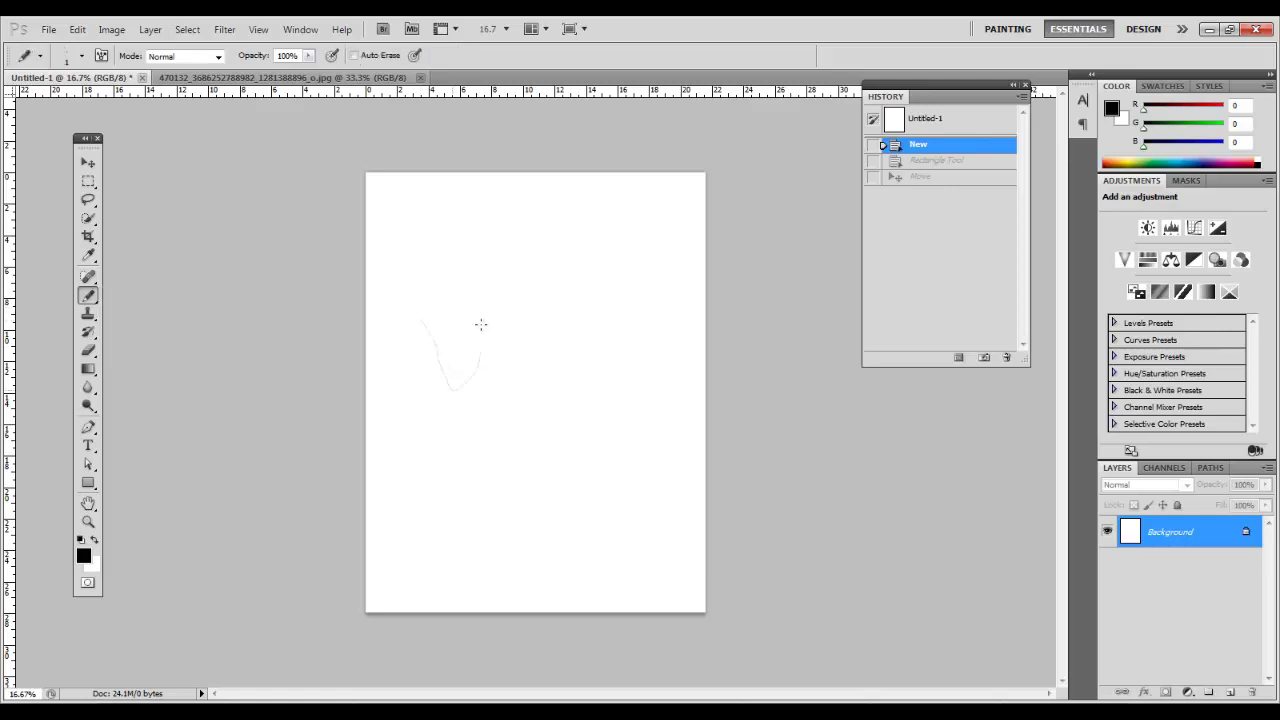
{"action": "mouse_move", "coordinate": [537, 368]}
{"action": "left_mouse_down"}
{"action": "mouse_move", "coordinate": [604, 349]}
{"action": "mouse_move", "coordinate": [547, 362]}
{"action": "left_mouse_up"}
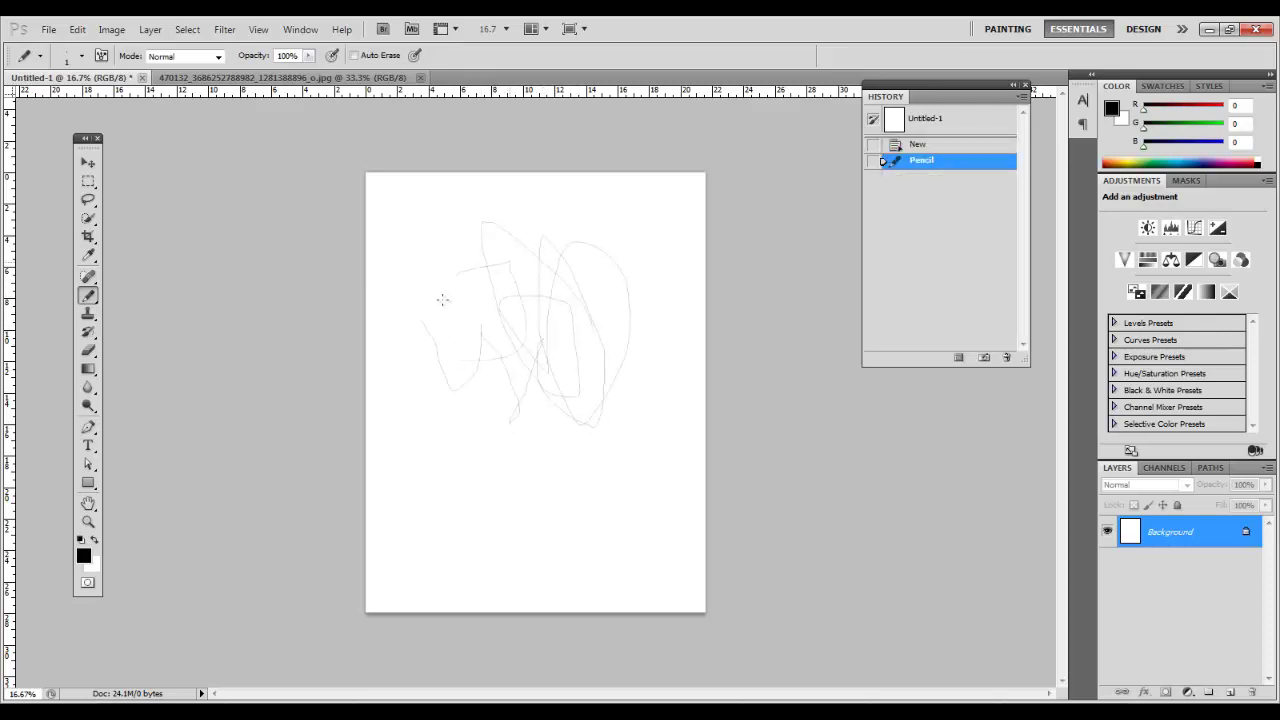
{"action": "mouse_move", "coordinate": [442, 300]}
{"action": "left_mouse_down"}
{"action": "mouse_move", "coordinate": [493, 367]}
{"action": "mouse_move", "coordinate": [452, 333]}
{"action": "left_mouse_up"}
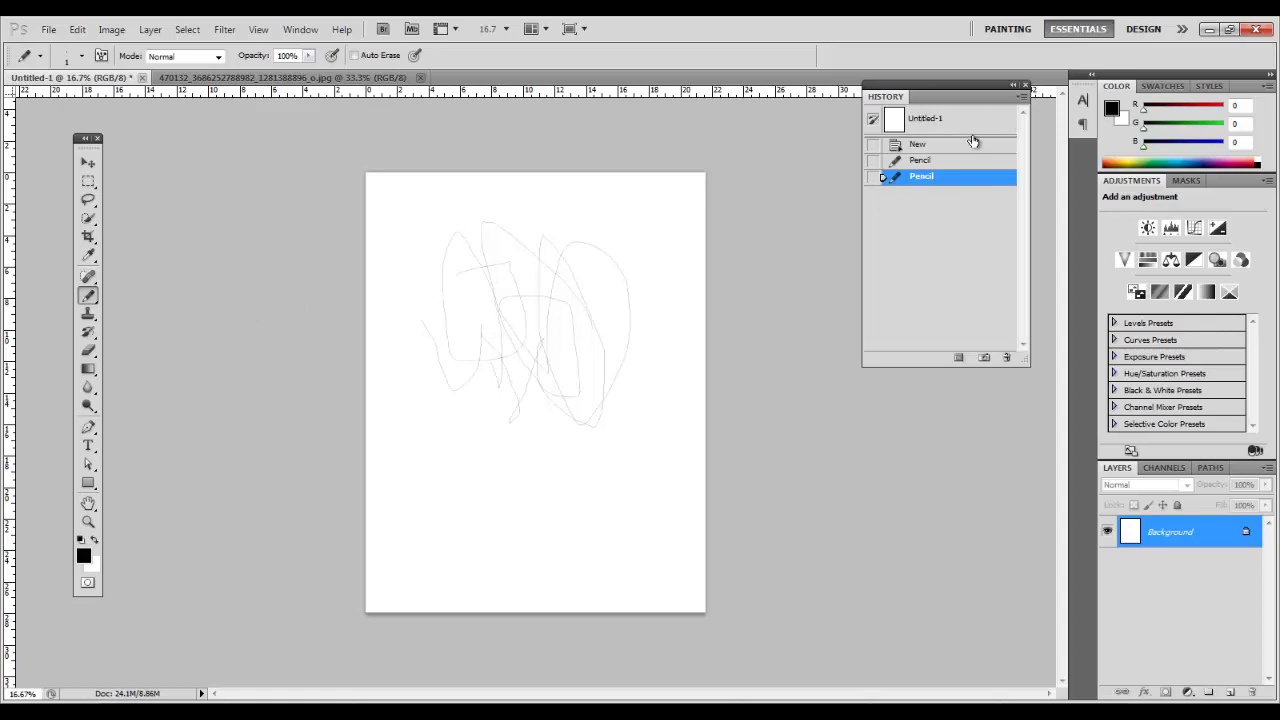
{"action": "left_click", "coordinate": [973, 144]}
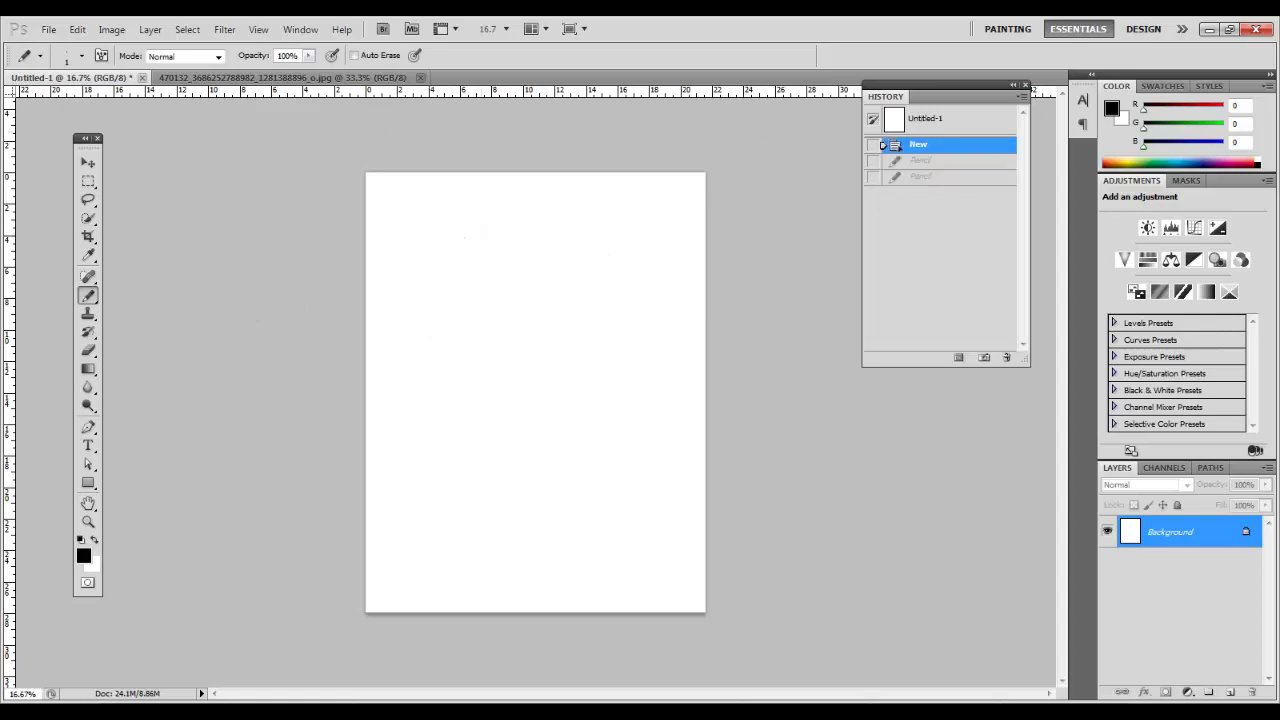
{"action": "left_click", "coordinate": [88, 314]}
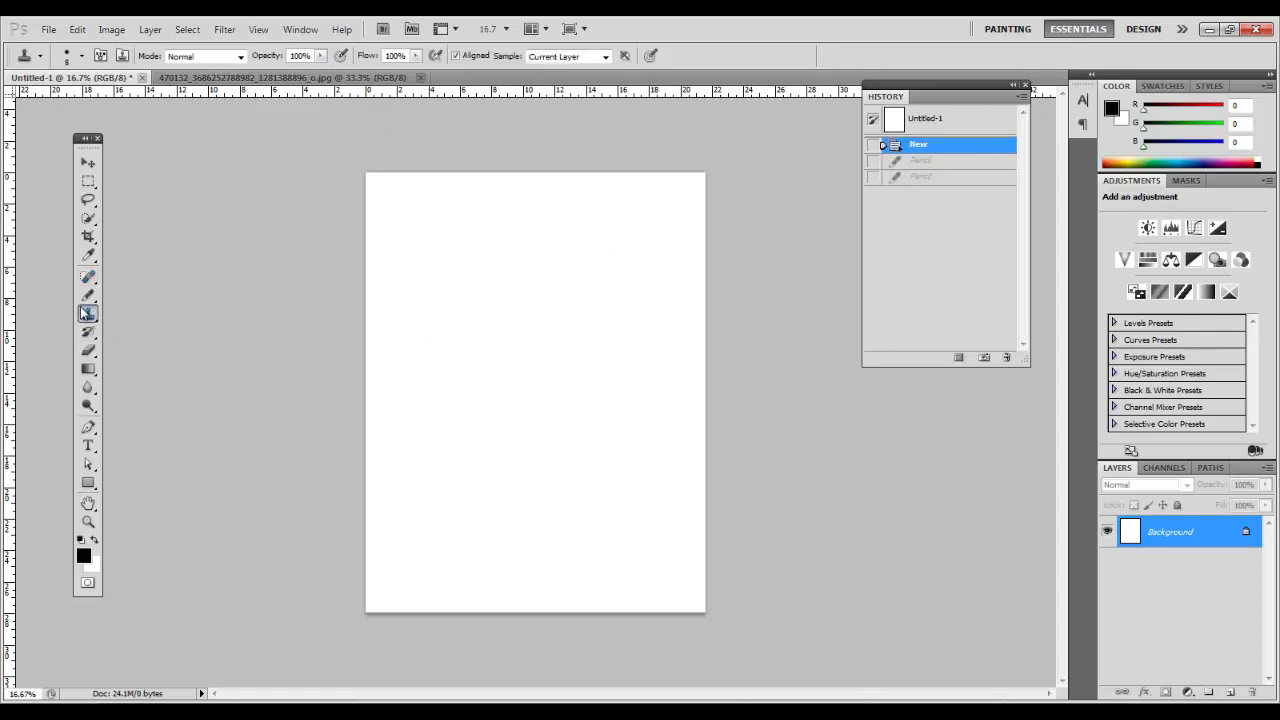
{"action": "left_click", "coordinate": [86, 313]}
{"action": "left_click", "coordinate": [86, 313]}
{"action": "left_click", "coordinate": [88, 352]}
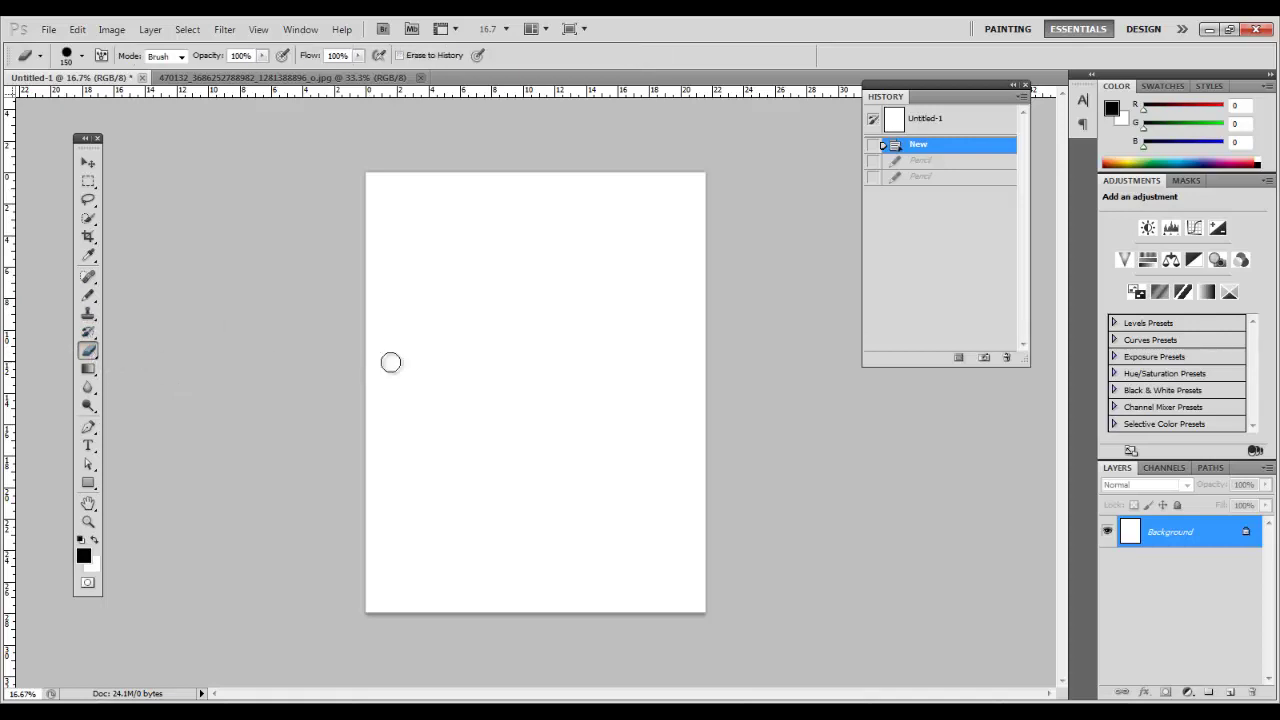
- Paint a short diagonal black stroke near the middle of the page with the Brush tool
{"action": "left_click", "coordinate": [87, 295]}
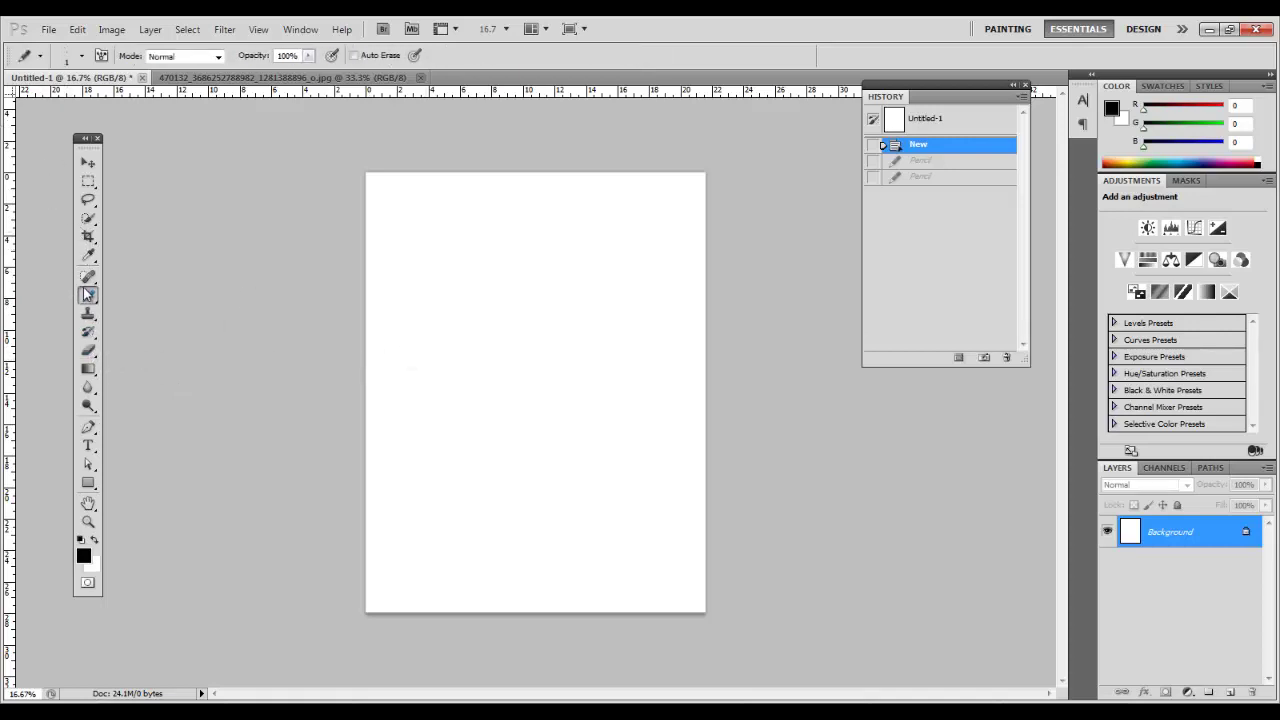
{"action": "left_click", "coordinate": [87, 295]}
{"action": "left_click", "coordinate": [140, 293]}
{"action": "left_click_drag", "start_coordinate": [421, 304], "coordinate": [528, 405]}
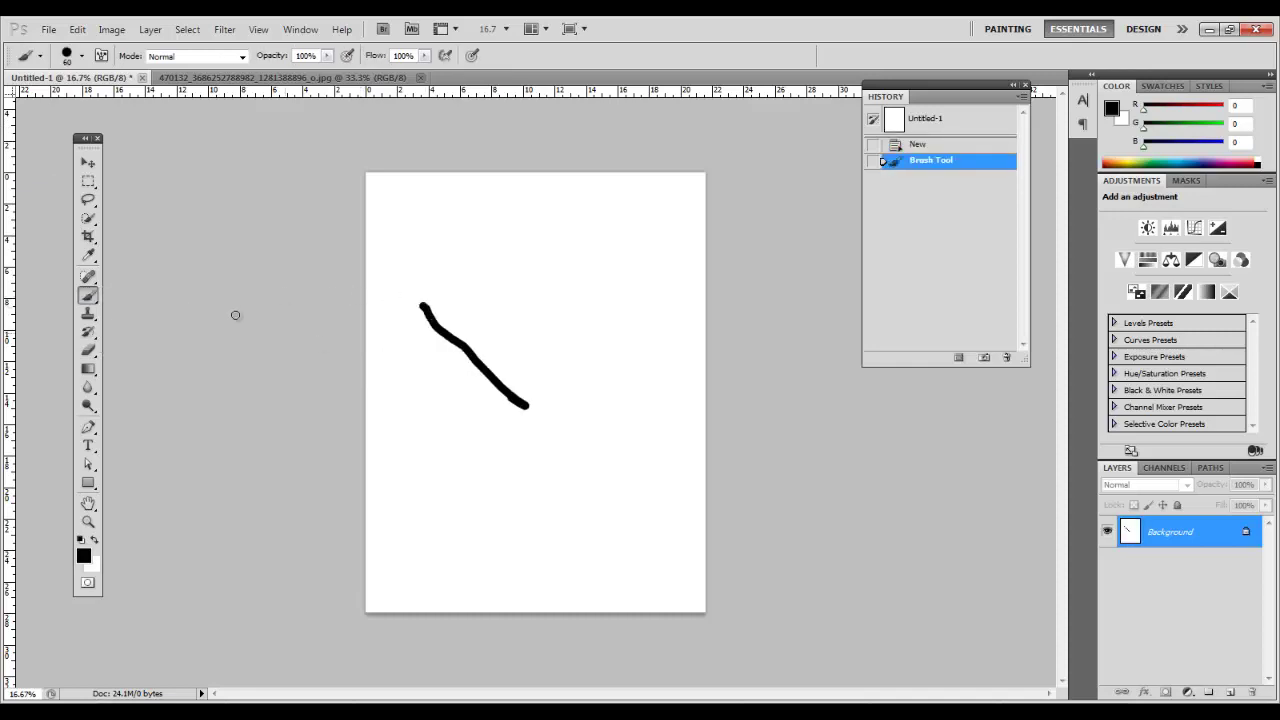
- Erase the whole diagonal brush stroke with the Eraser tool
{"action": "left_click", "coordinate": [88, 350]}
{"action": "left_click", "coordinate": [450, 336]}
{"action": "left_click", "coordinate": [492, 380]}
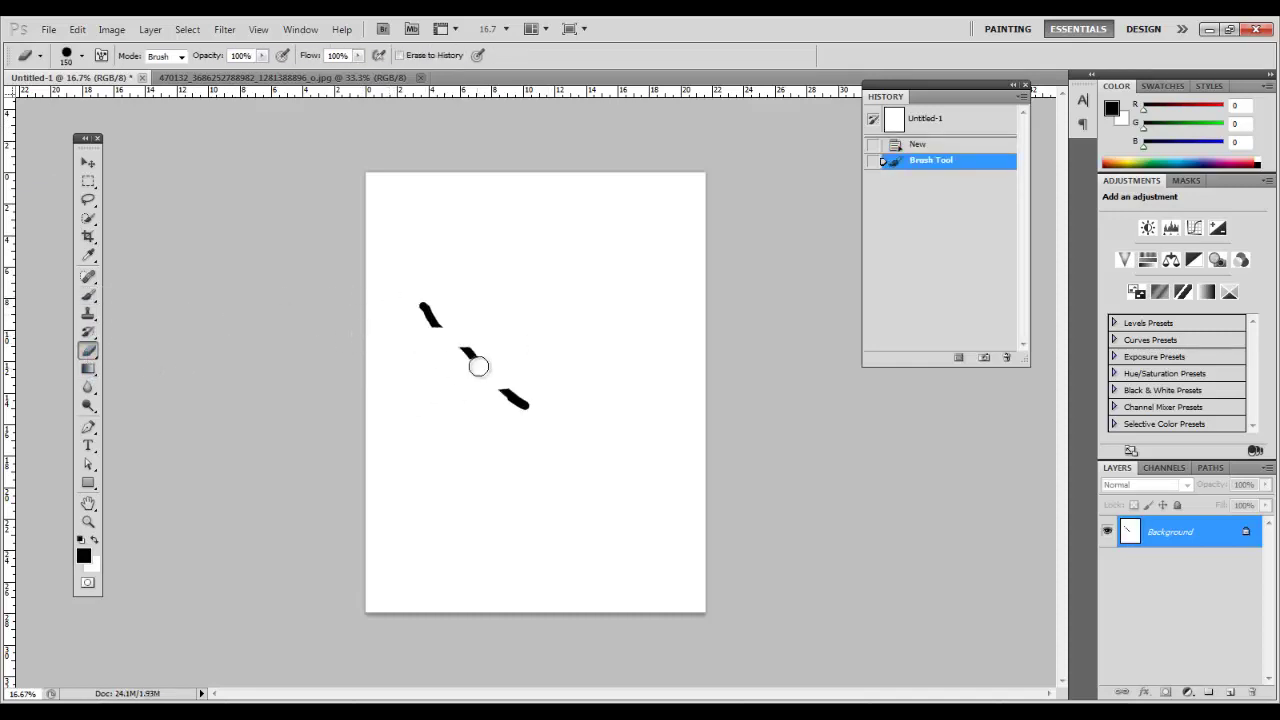
{"action": "mouse_move", "coordinate": [478, 366]}
{"action": "left_mouse_down"}
{"action": "mouse_move", "coordinate": [410, 302]}
{"action": "mouse_move", "coordinate": [456, 383]}
{"action": "mouse_move", "coordinate": [491, 398]}
{"action": "mouse_move", "coordinate": [465, 358]}
{"action": "mouse_move", "coordinate": [517, 419]}
{"action": "mouse_move", "coordinate": [513, 368]}
{"action": "mouse_move", "coordinate": [485, 402]}
{"action": "mouse_move", "coordinate": [557, 401]}
{"action": "mouse_move", "coordinate": [507, 389]}
{"action": "mouse_move", "coordinate": [536, 410]}
{"action": "left_mouse_up"}
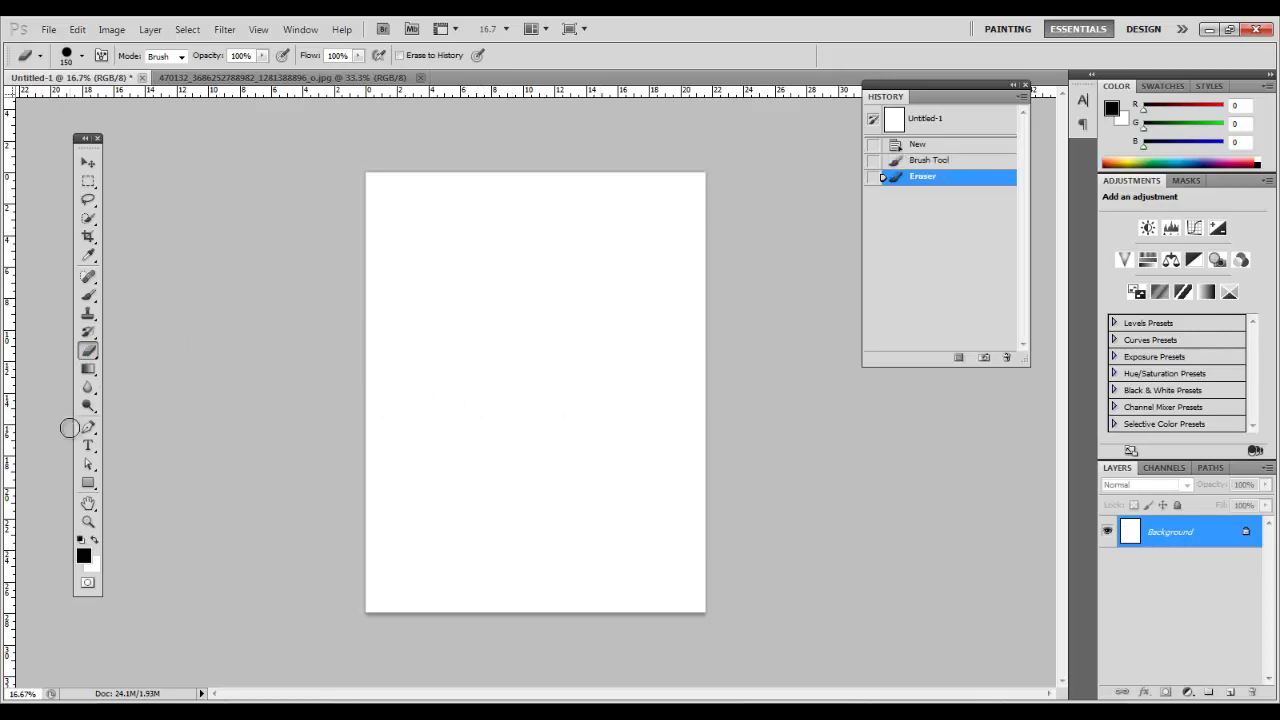
- Try a linear gradient fading from black downward on the page and revert to the New history state
{"action": "left_click", "coordinate": [88, 369]}
{"action": "left_click_drag", "start_coordinate": [546, 140], "coordinate": [495, 502]}
{"action": "key", "text": "ctrl+z"}
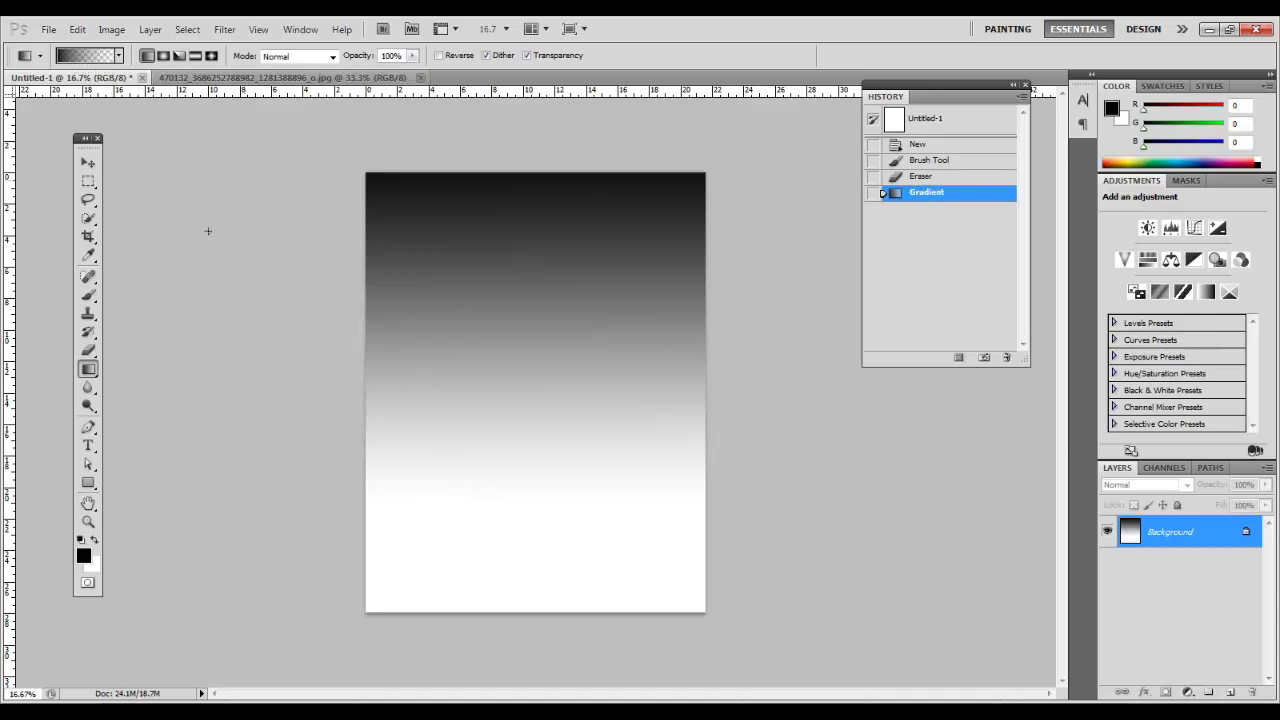
{"action": "key", "text": "ctrl+z"}
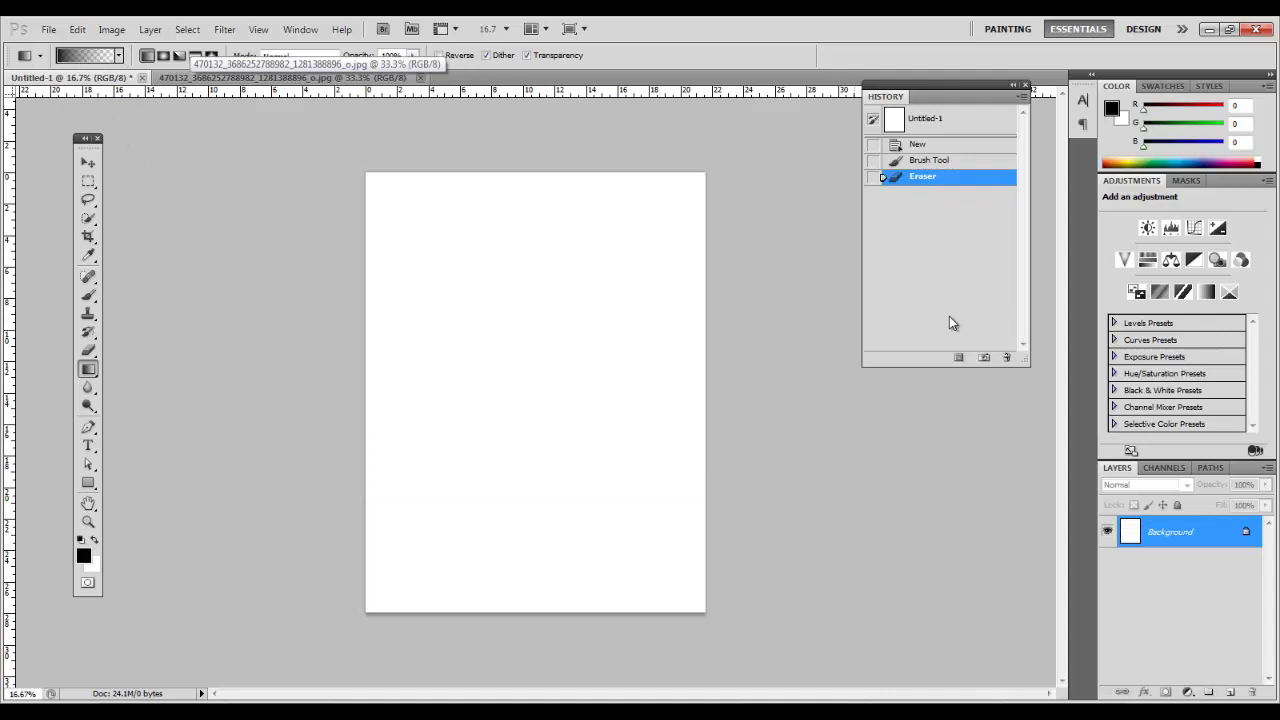
{"action": "left_click", "coordinate": [963, 146]}
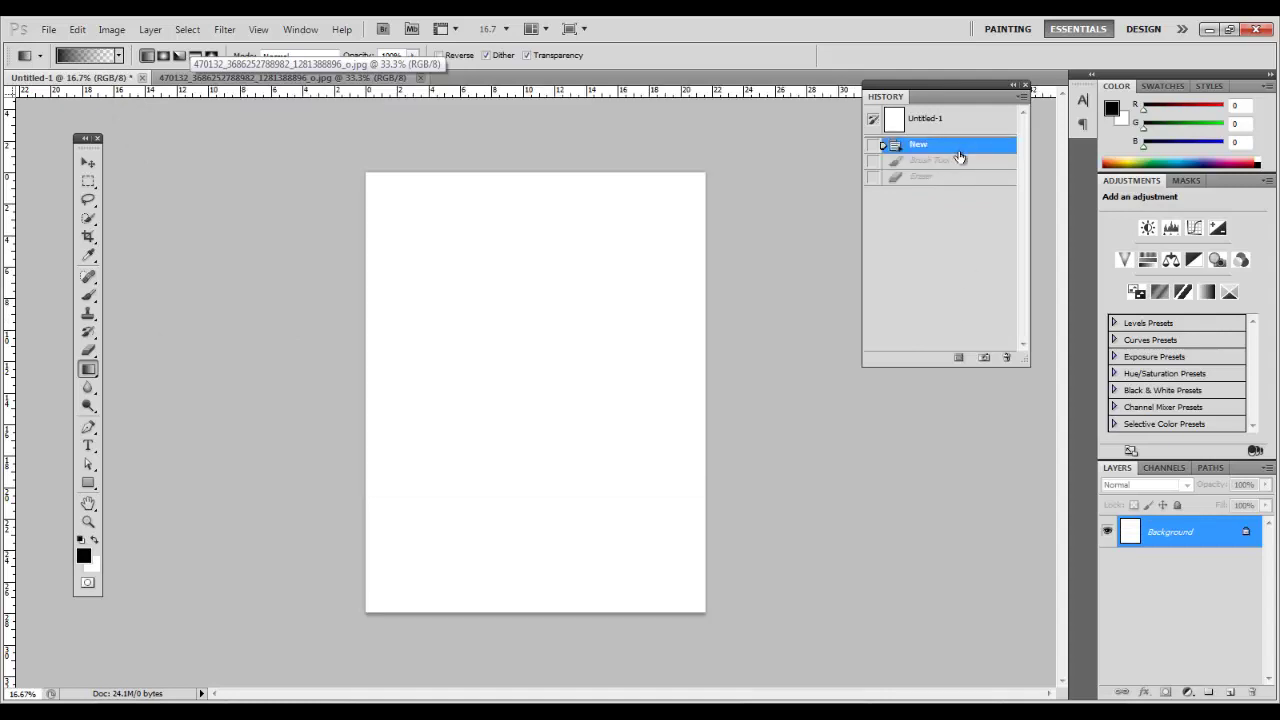
- Look through the variants of the Blur and Dodge tools and leave the Blur tool active
{"action": "left_click", "coordinate": [88, 389]}
{"action": "left_click", "coordinate": [87, 391]}
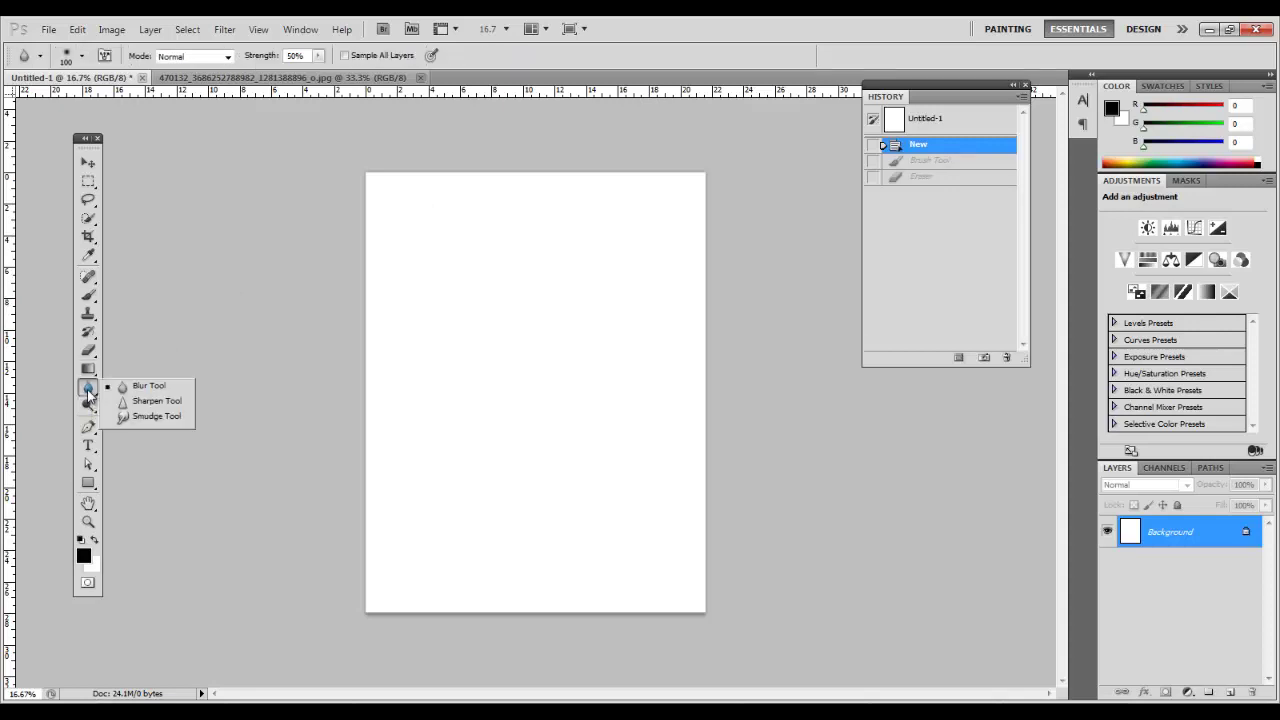
{"action": "left_click", "coordinate": [88, 394]}
{"action": "left_click", "coordinate": [88, 407]}
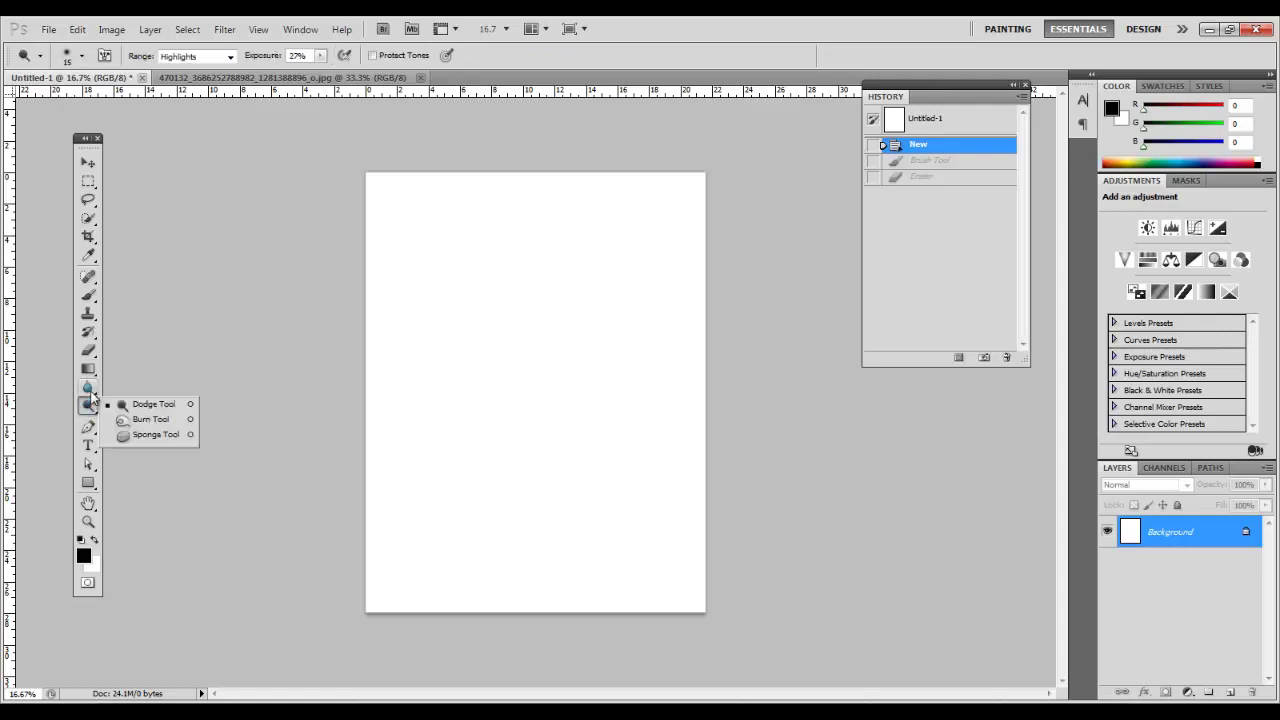
{"action": "left_click", "coordinate": [88, 411]}
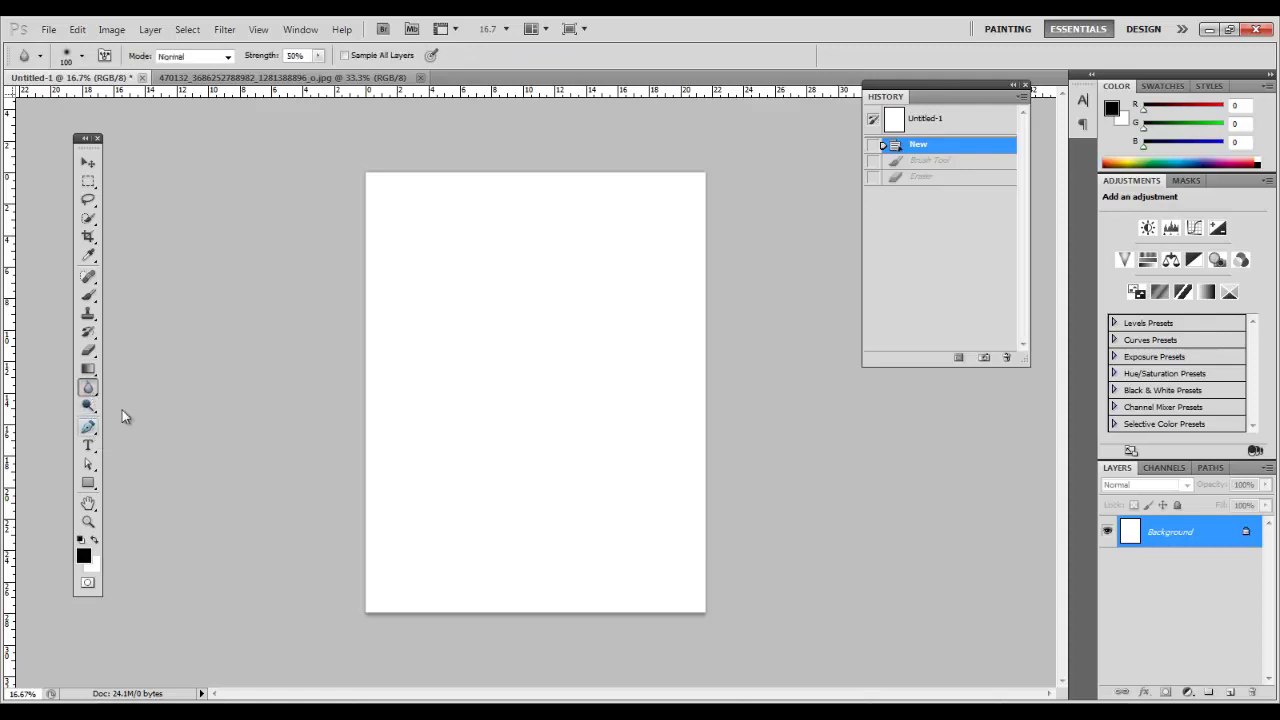
- Switch to the portrait photo document and look through the variants of the Blur and Dodge tools
{"action": "left_click", "coordinate": [236, 77]}
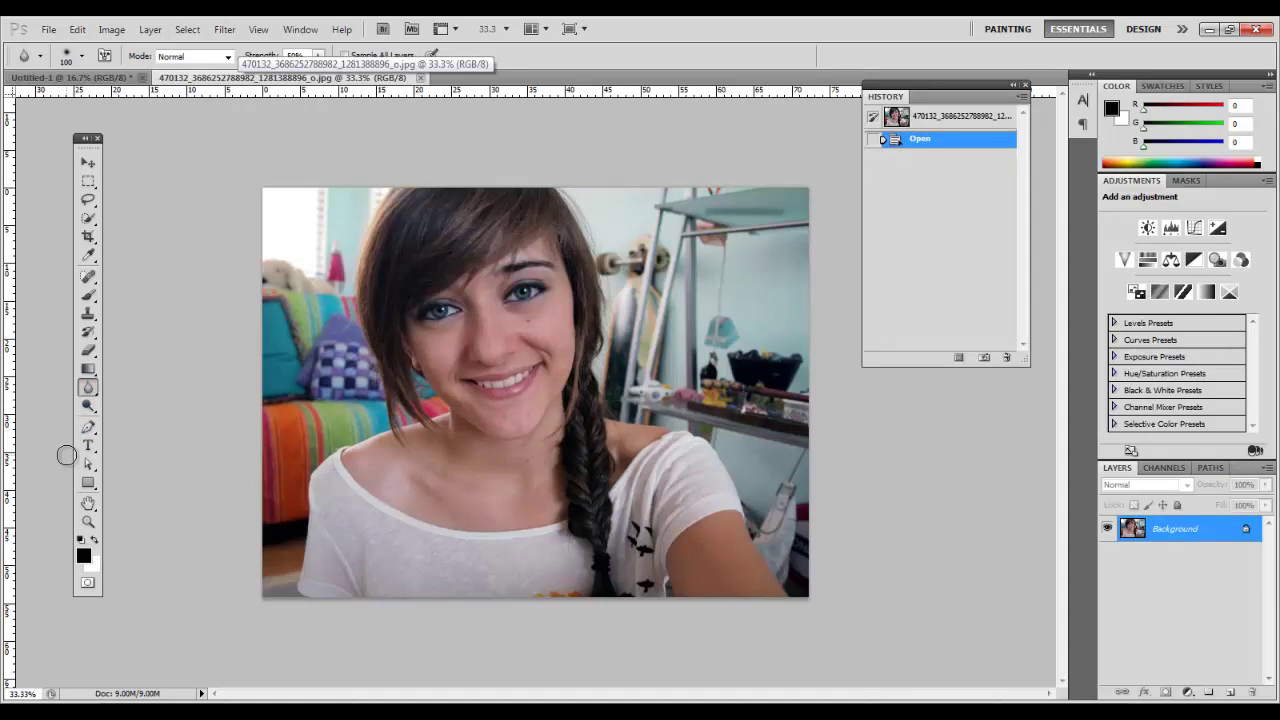
{"action": "left_click", "coordinate": [98, 391]}
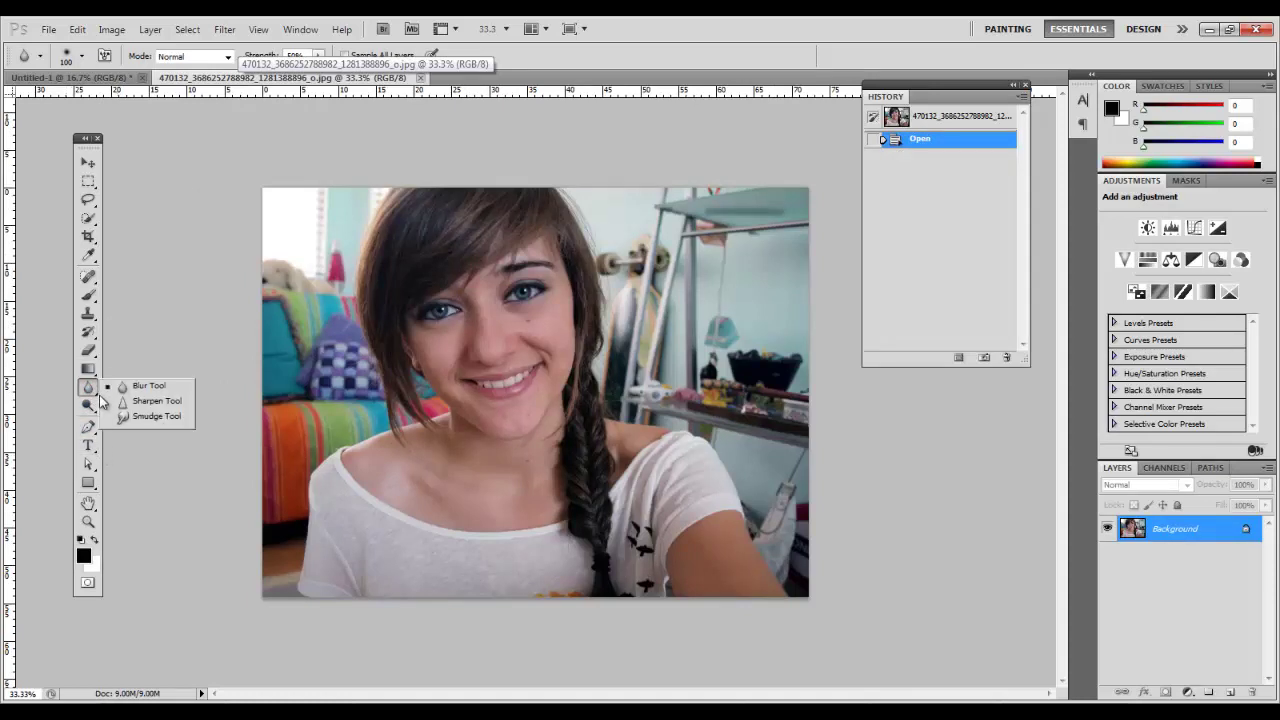
{"action": "left_click", "coordinate": [100, 405]}
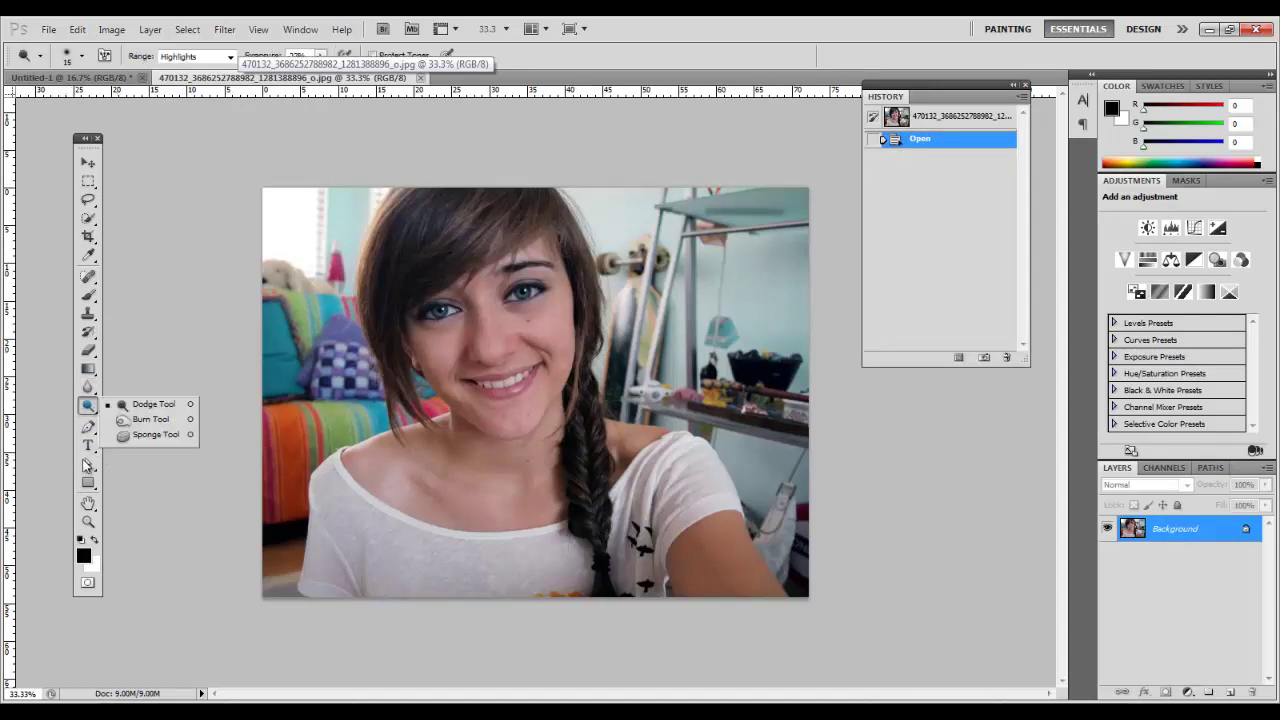
{"action": "left_click", "coordinate": [96, 408]}
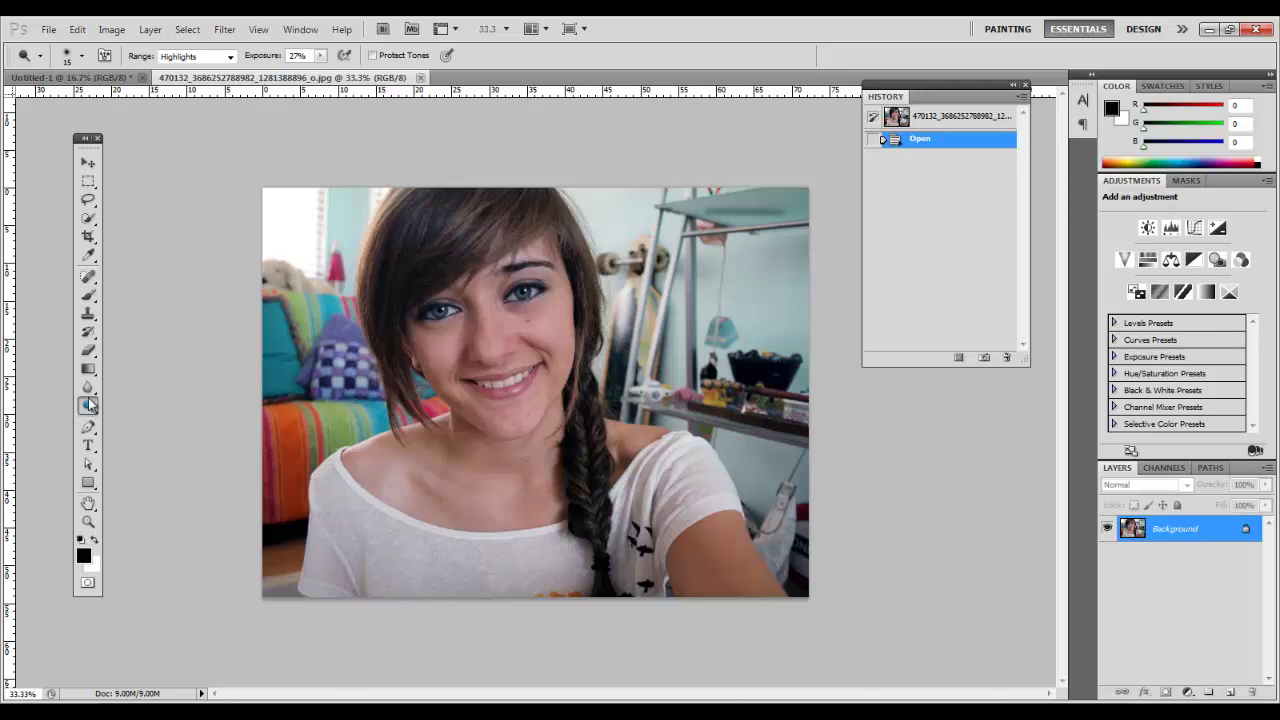
- Try softening the mouth area with short Blur tool strokes at 50% strength and revert to the Open history state
{"action": "left_click", "coordinate": [89, 387]}
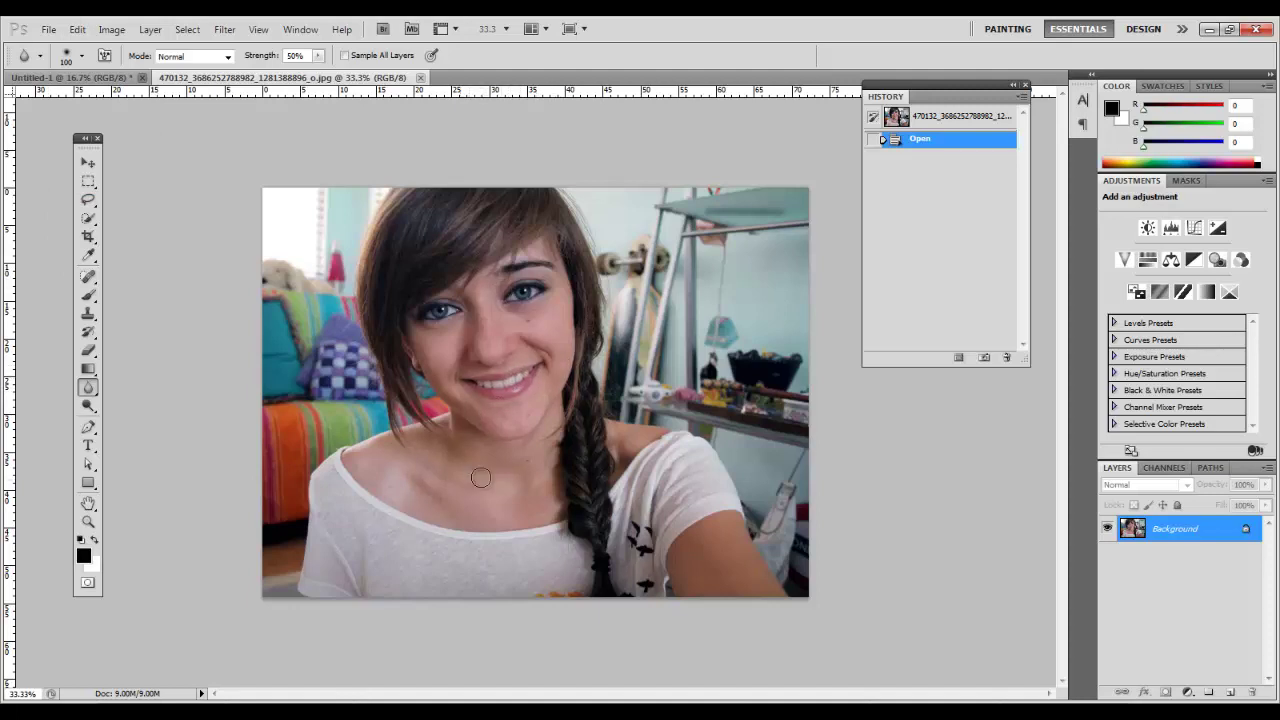
{"action": "left_click_drag", "start_coordinate": [500, 377], "coordinate": [491, 384]}
{"action": "mouse_move", "coordinate": [491, 384]}
{"action": "left_mouse_down"}
{"action": "mouse_move", "coordinate": [512, 392]}
{"action": "mouse_move", "coordinate": [450, 390]}
{"action": "mouse_move", "coordinate": [507, 367]}
{"action": "mouse_move", "coordinate": [567, 398]}
{"action": "mouse_move", "coordinate": [485, 393]}
{"action": "left_mouse_up"}
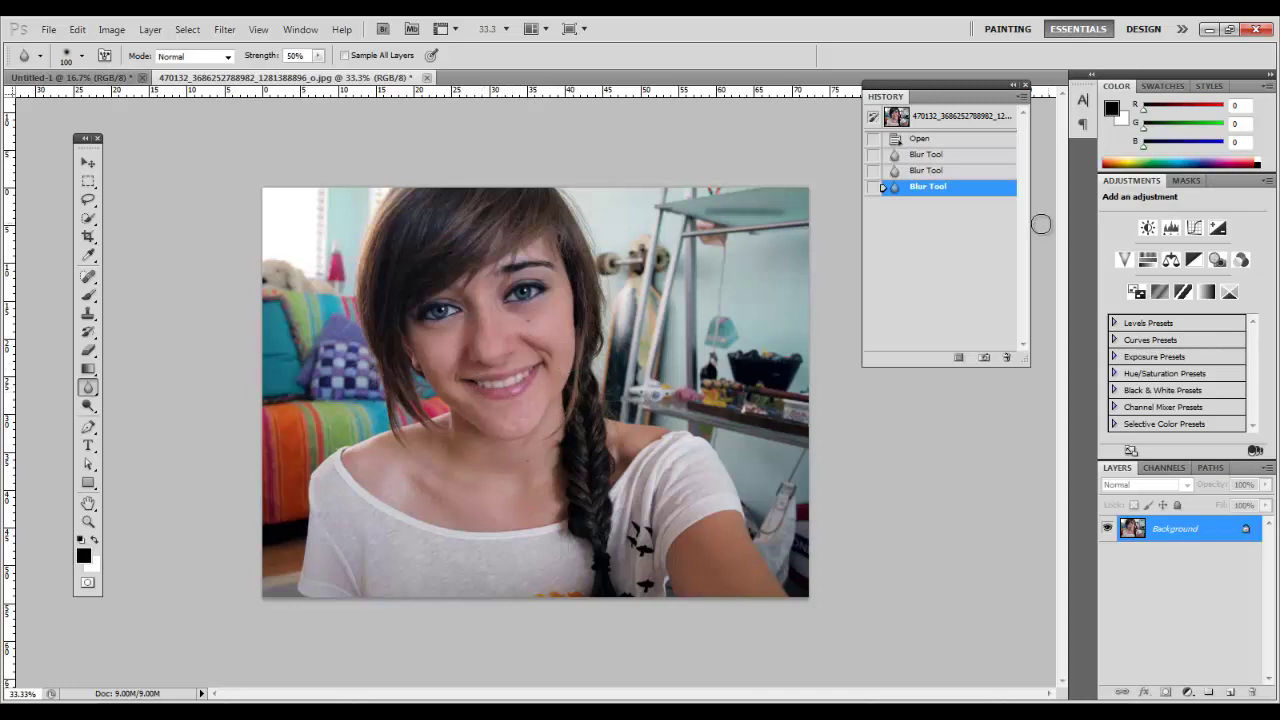
{"action": "left_click", "coordinate": [920, 139]}
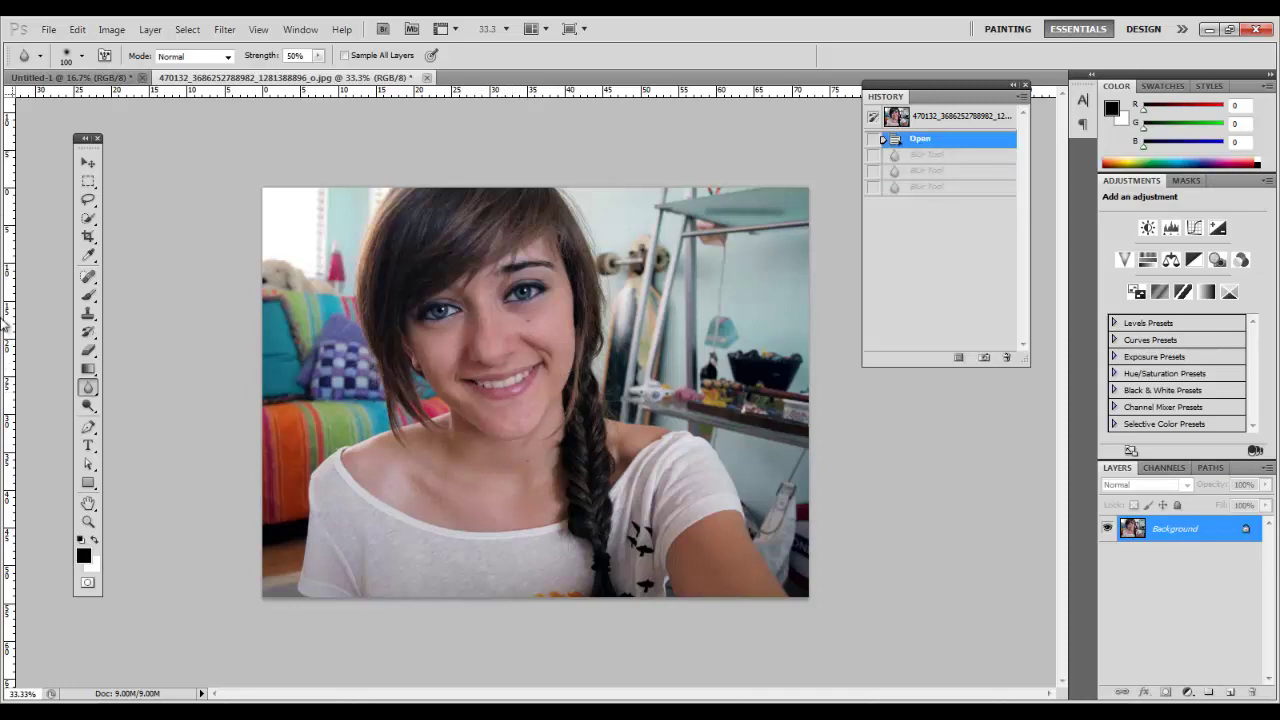
- Try lightening the lower face with Dodge tool strokes set to Highlights and 27% exposure, and undo them
{"action": "left_click", "coordinate": [88, 407]}
{"action": "left_click", "coordinate": [87, 410]}
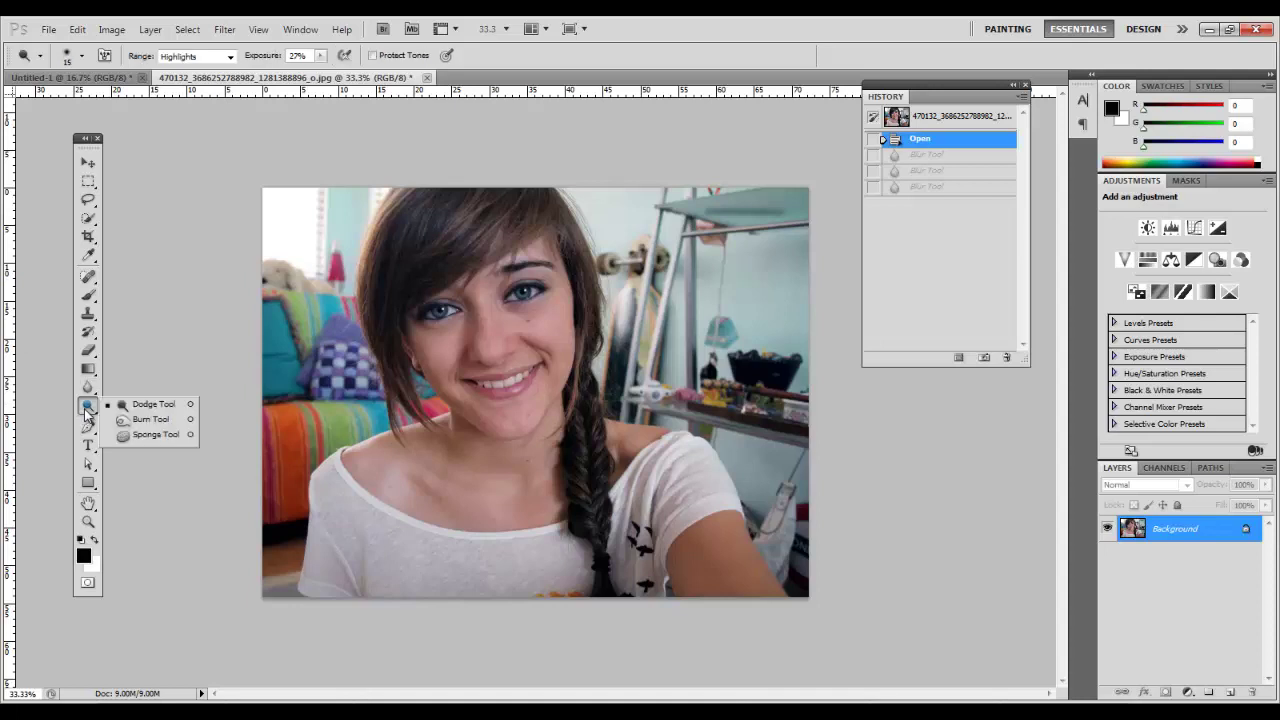
{"action": "left_click", "coordinate": [150, 404]}
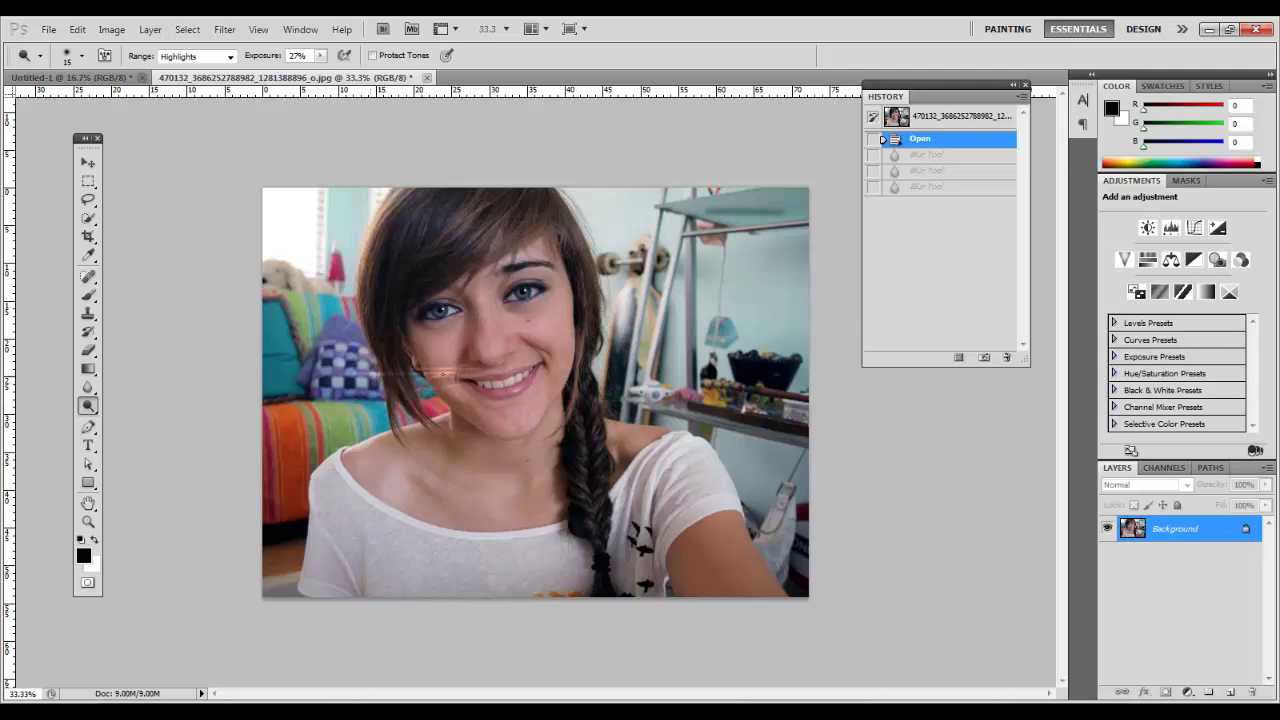
{"action": "mouse_move", "coordinate": [446, 373]}
{"action": "left_mouse_down"}
{"action": "mouse_move", "coordinate": [540, 408]}
{"action": "mouse_move", "coordinate": [360, 402]}
{"action": "mouse_move", "coordinate": [545, 412]}
{"action": "left_mouse_up"}
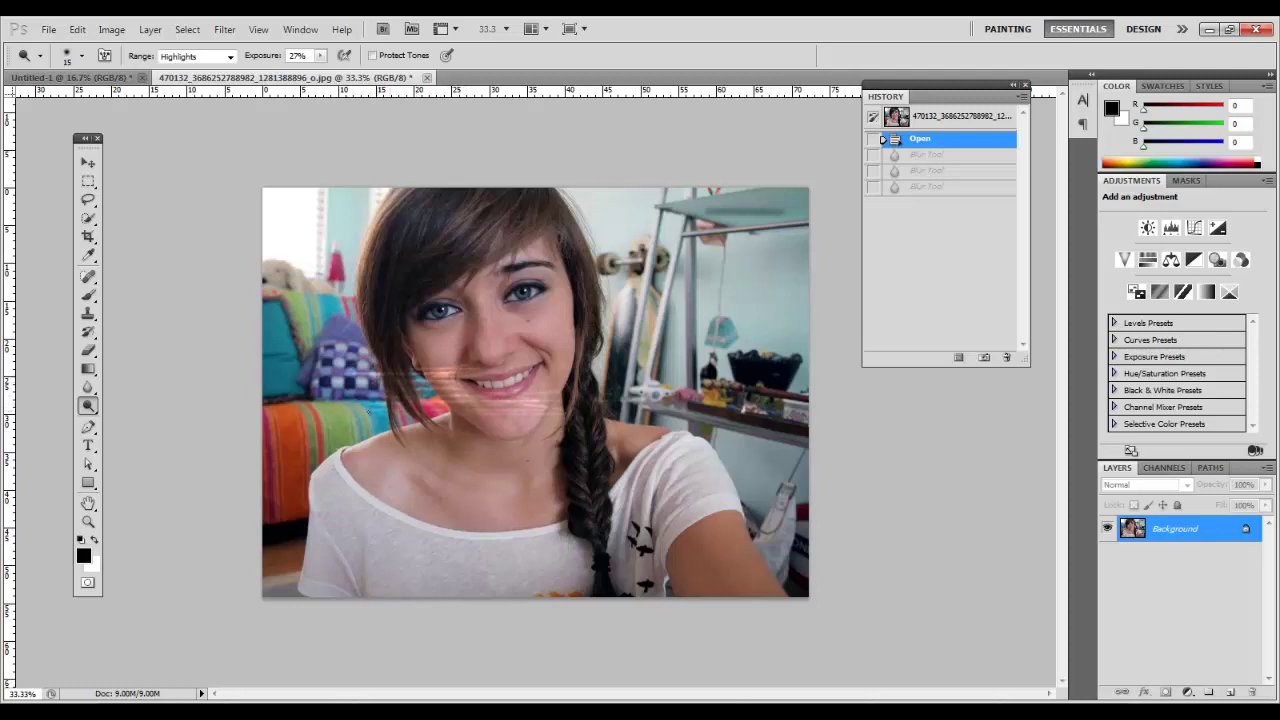
{"action": "mouse_move", "coordinate": [340, 410]}
{"action": "left_mouse_down"}
{"action": "mouse_move", "coordinate": [458, 378]}
{"action": "mouse_move", "coordinate": [488, 401]}
{"action": "mouse_move", "coordinate": [529, 391]}
{"action": "mouse_move", "coordinate": [460, 391]}
{"action": "mouse_move", "coordinate": [303, 472]}
{"action": "left_mouse_up"}
{"action": "key", "text": "ctrl+z"}
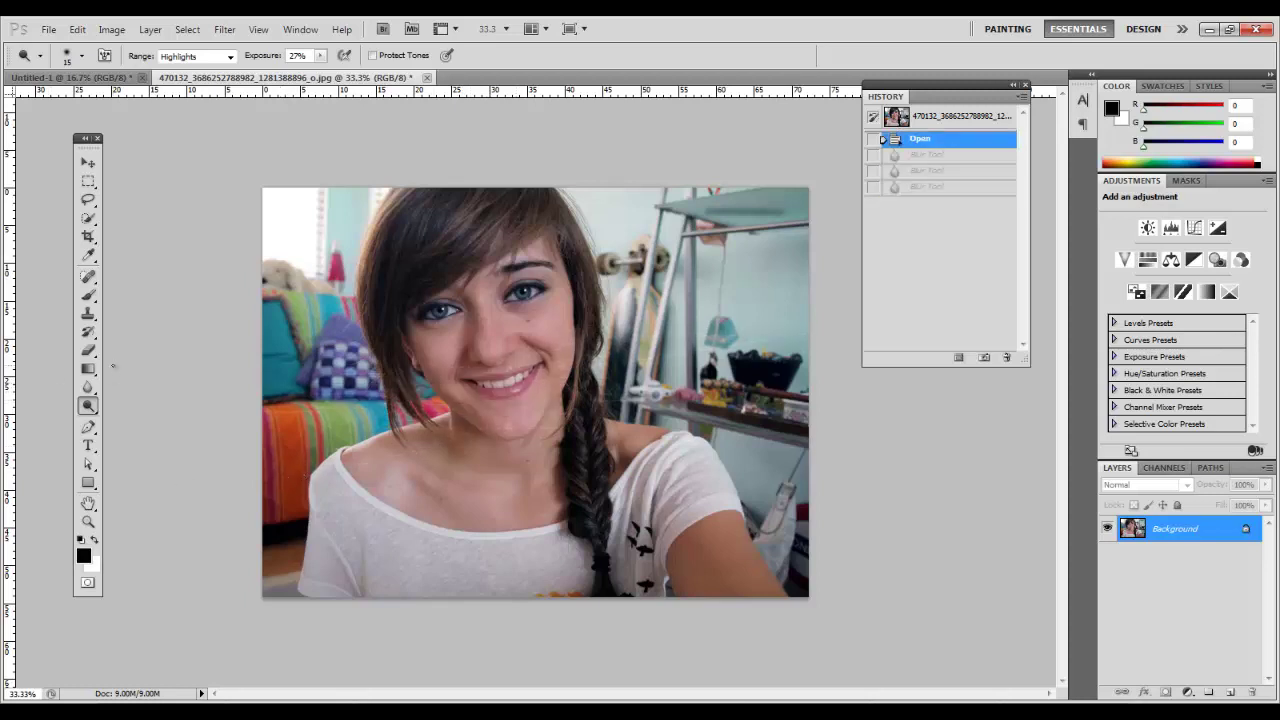
- Try darkening the neck and shoulders with Burn tool strokes set to Midtones and 50% exposure, and undo them
{"action": "right_click", "coordinate": [88, 410]}
{"action": "left_click", "coordinate": [140, 422]}
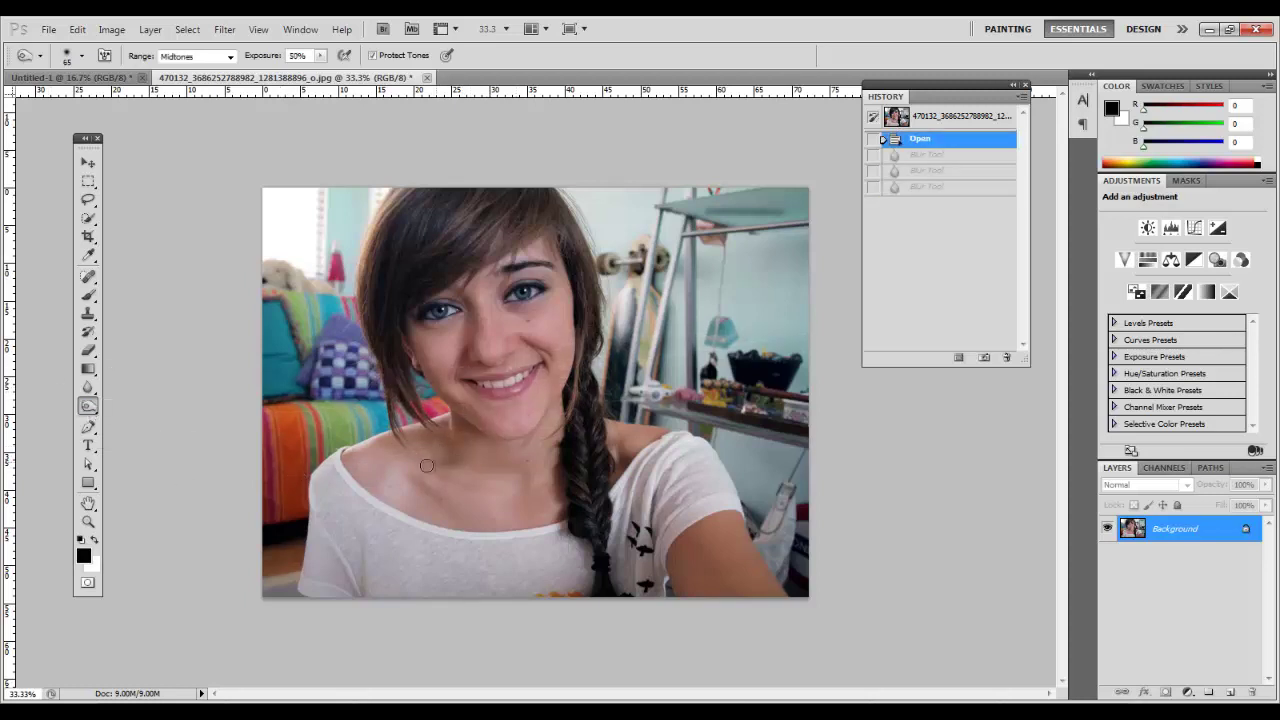
{"action": "mouse_move", "coordinate": [426, 465]}
{"action": "left_mouse_down"}
{"action": "mouse_move", "coordinate": [376, 476]}
{"action": "mouse_move", "coordinate": [362, 464]}
{"action": "mouse_move", "coordinate": [462, 443]}
{"action": "mouse_move", "coordinate": [379, 461]}
{"action": "left_mouse_up"}
{"action": "mouse_move", "coordinate": [586, 448]}
{"action": "left_mouse_down"}
{"action": "mouse_move", "coordinate": [332, 482]}
{"action": "mouse_move", "coordinate": [440, 492]}
{"action": "mouse_move", "coordinate": [350, 512]}
{"action": "mouse_move", "coordinate": [560, 498]}
{"action": "mouse_move", "coordinate": [425, 548]}
{"action": "mouse_move", "coordinate": [534, 557]}
{"action": "mouse_move", "coordinate": [790, 540]}
{"action": "left_mouse_up"}
{"action": "key", "text": "ctrl+alt+z"}
{"action": "key", "text": "ctrl+alt+z"}
{"action": "key", "text": "ctrl+alt+z"}
- Look through the variants of the Burn, Blur and Spot Healing Brush tools and leave the Spot Healing Brush active
{"action": "left_click", "coordinate": [91, 404]}
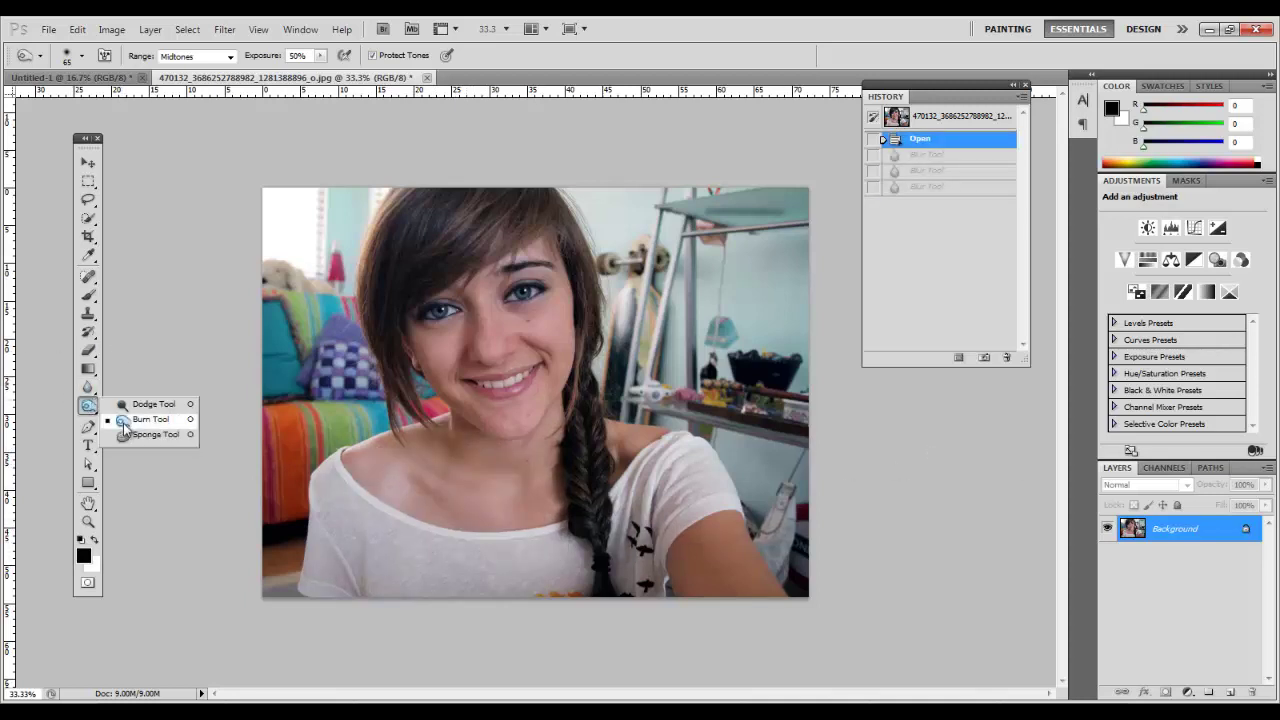
{"action": "left_click", "coordinate": [87, 387]}
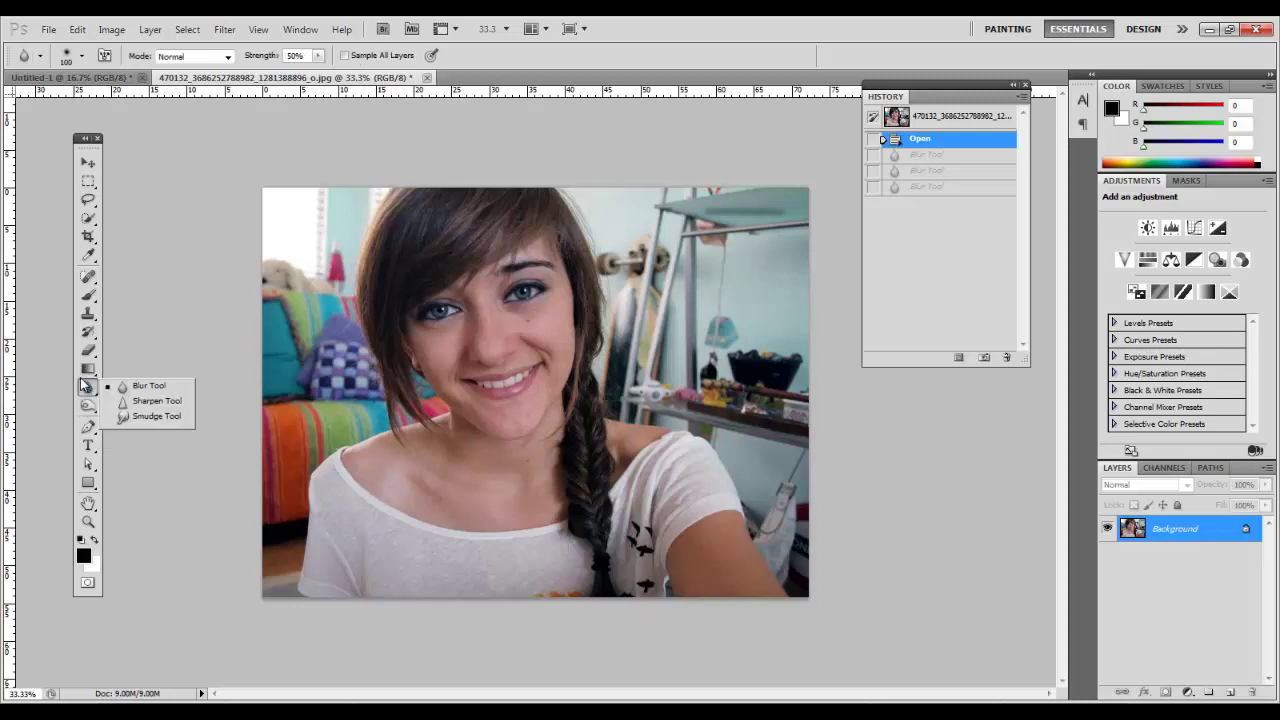
{"action": "left_click", "coordinate": [87, 284]}
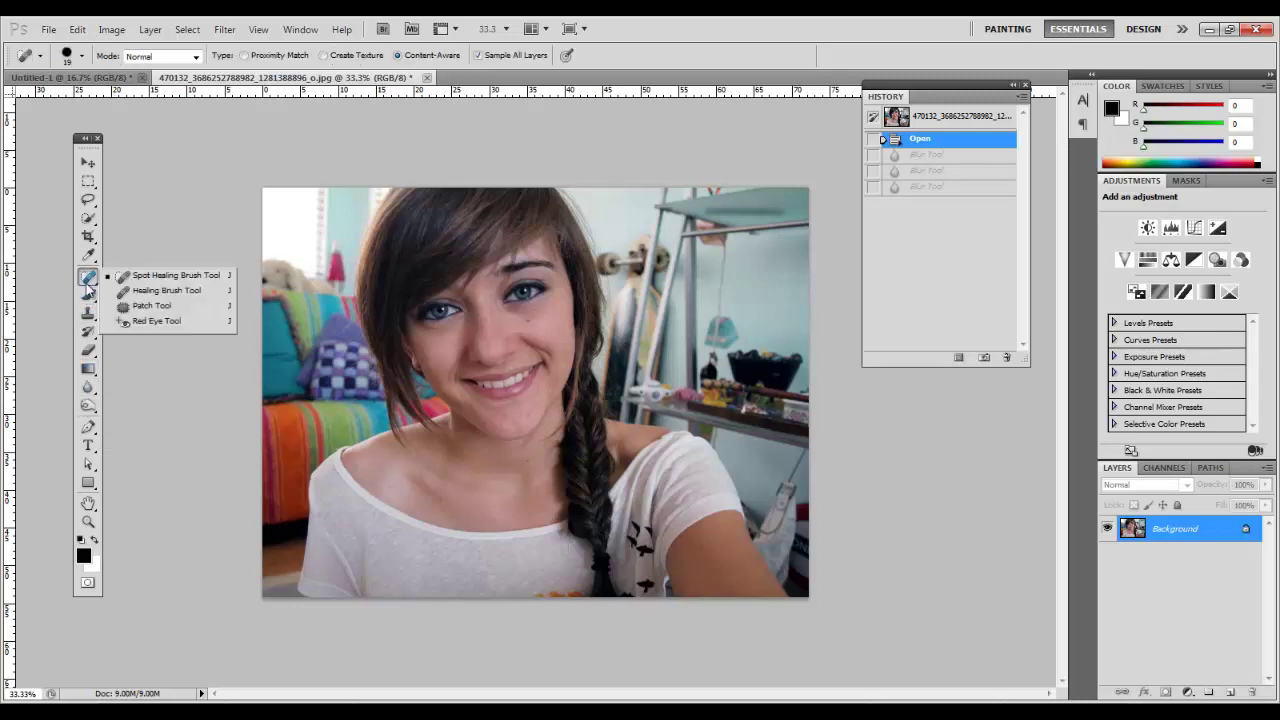
{"action": "left_click", "coordinate": [87, 289]}
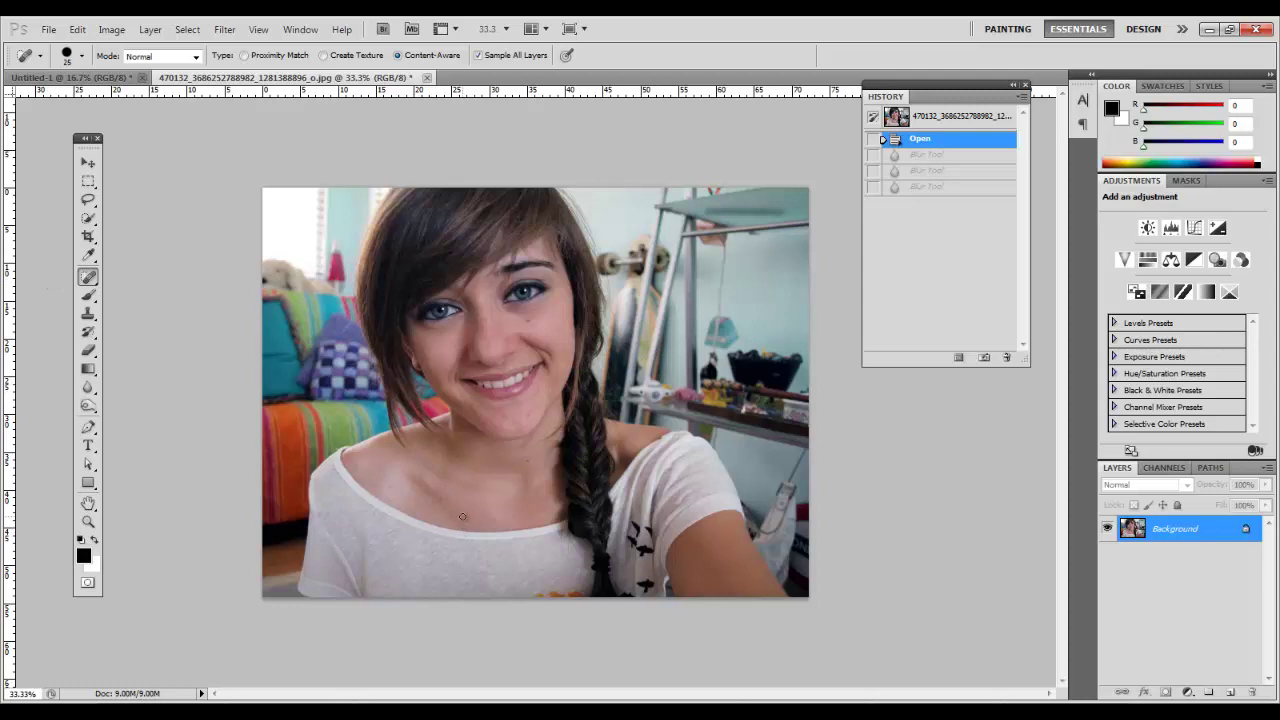
{"action": "key", "text": "p"}
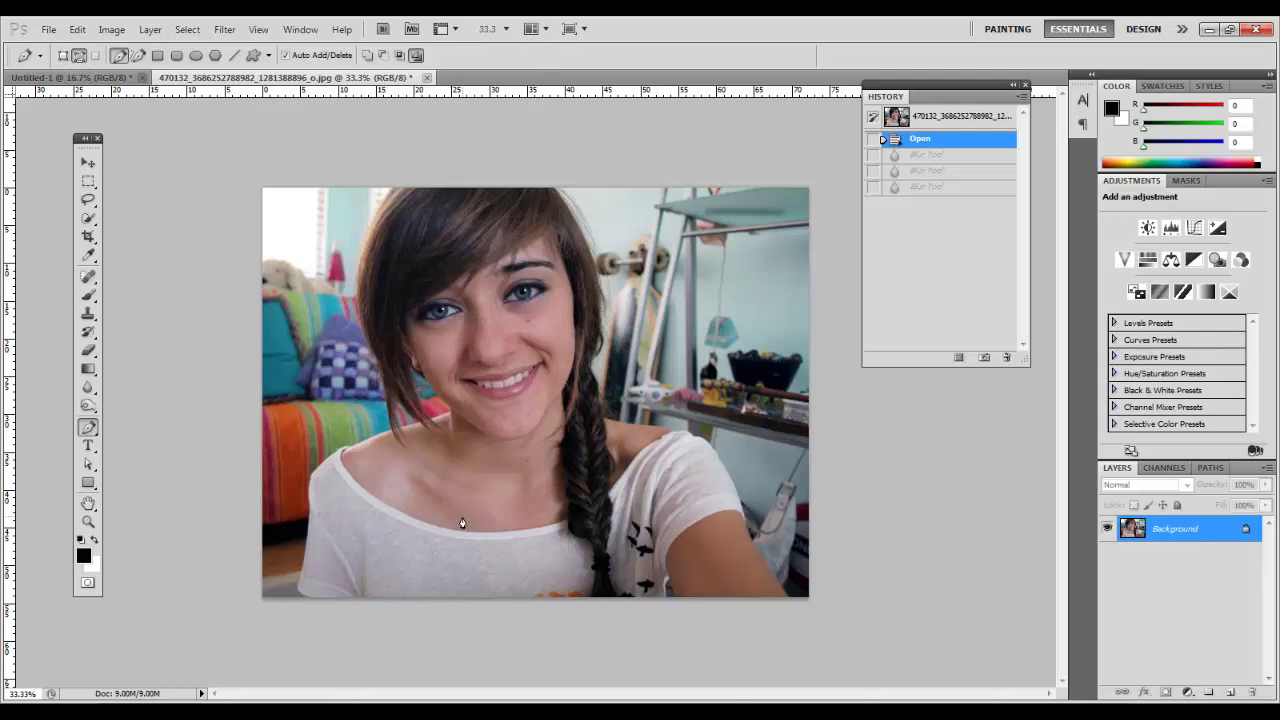
{"action": "left_click", "coordinate": [87, 277]}
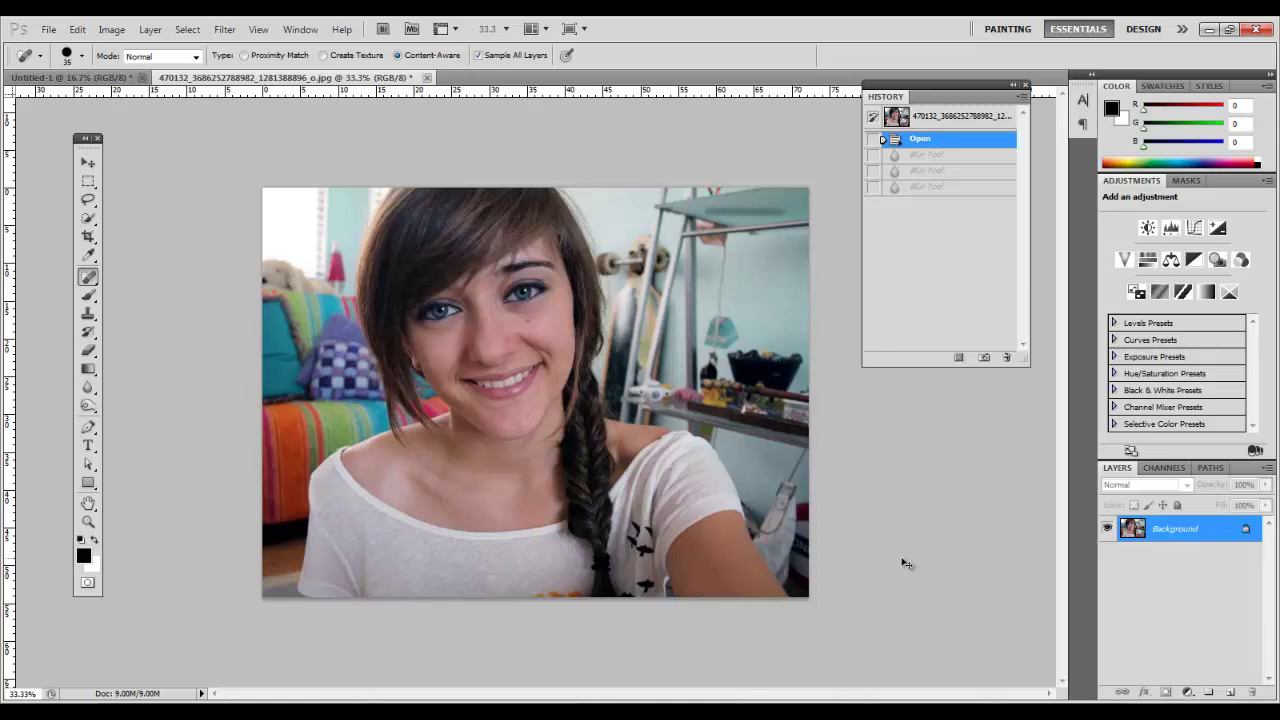
- Try to remove the mole below the eye with the Spot Healing Brush in Content-Aware mode
{"action": "key", "text": "ctrl+plus"}
{"action": "key", "text": "ctrl+plus"}
{"action": "key", "text": "ctrl+plus"}
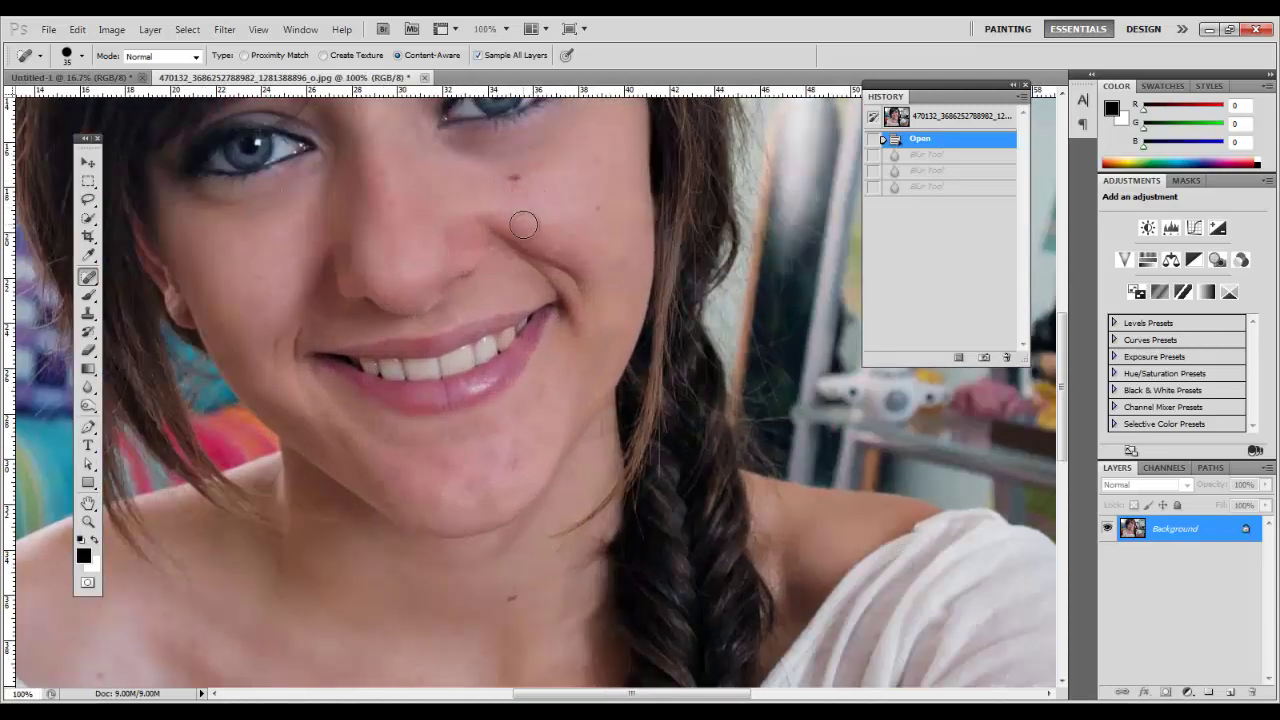
{"action": "scroll", "coordinate": [526, 217], "scroll_direction": "up", "scroll_amount": 2}
{"action": "scroll", "coordinate": [510, 300], "scroll_direction": "up", "scroll_amount": 2}
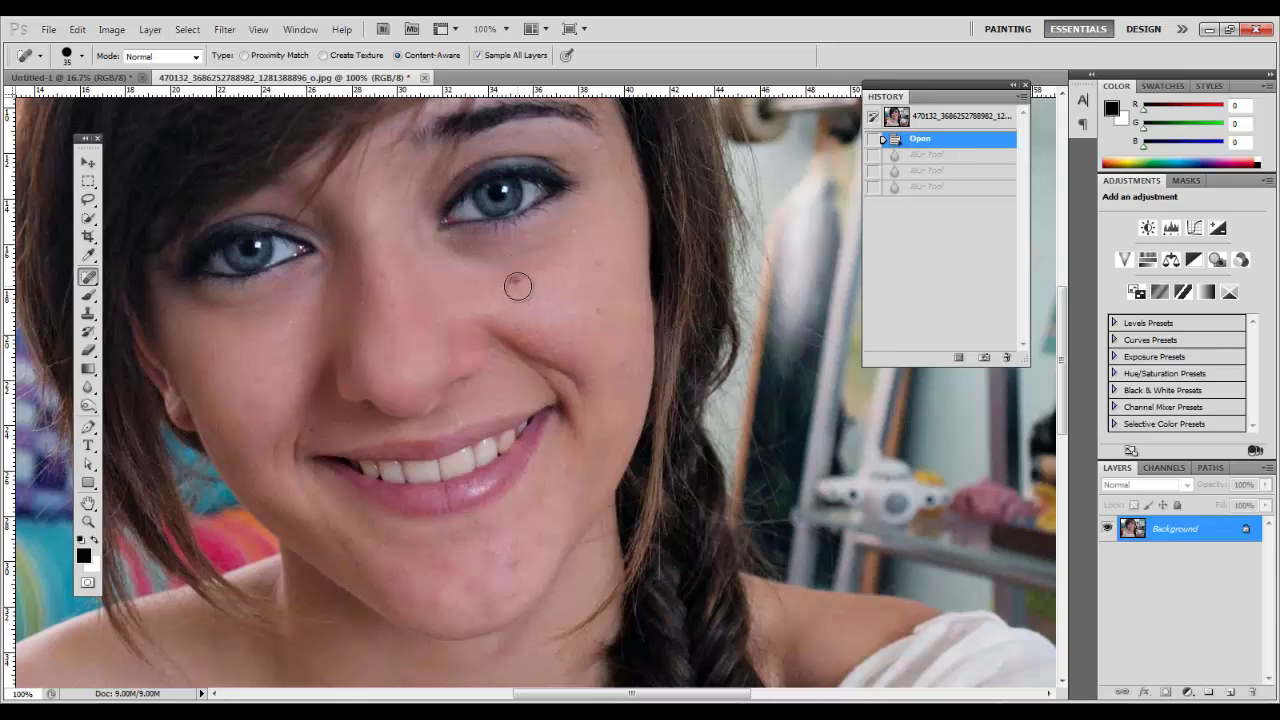
{"action": "left_click", "coordinate": [515, 286]}
- Try retouching the mole below the eye with the Healing Brush using sampled skin, and revert the photo to its original snapshot
{"action": "right_click", "coordinate": [91, 284]}
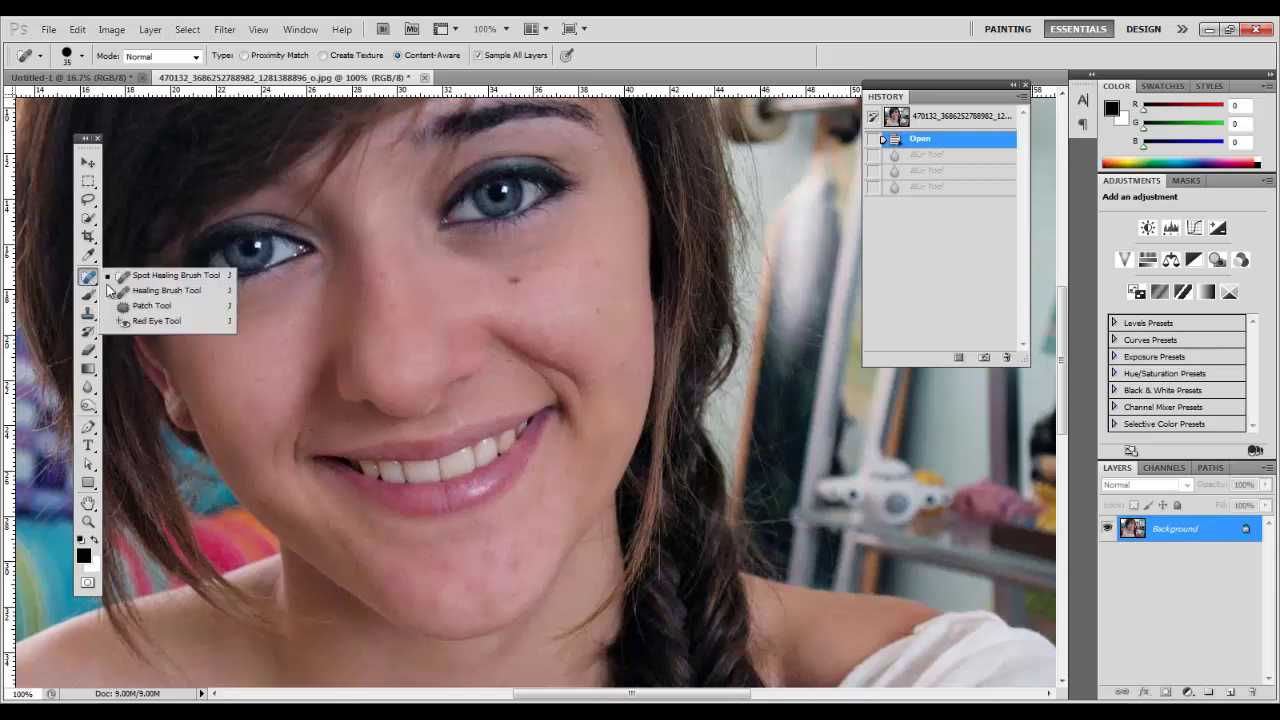
{"action": "left_click", "coordinate": [115, 290]}
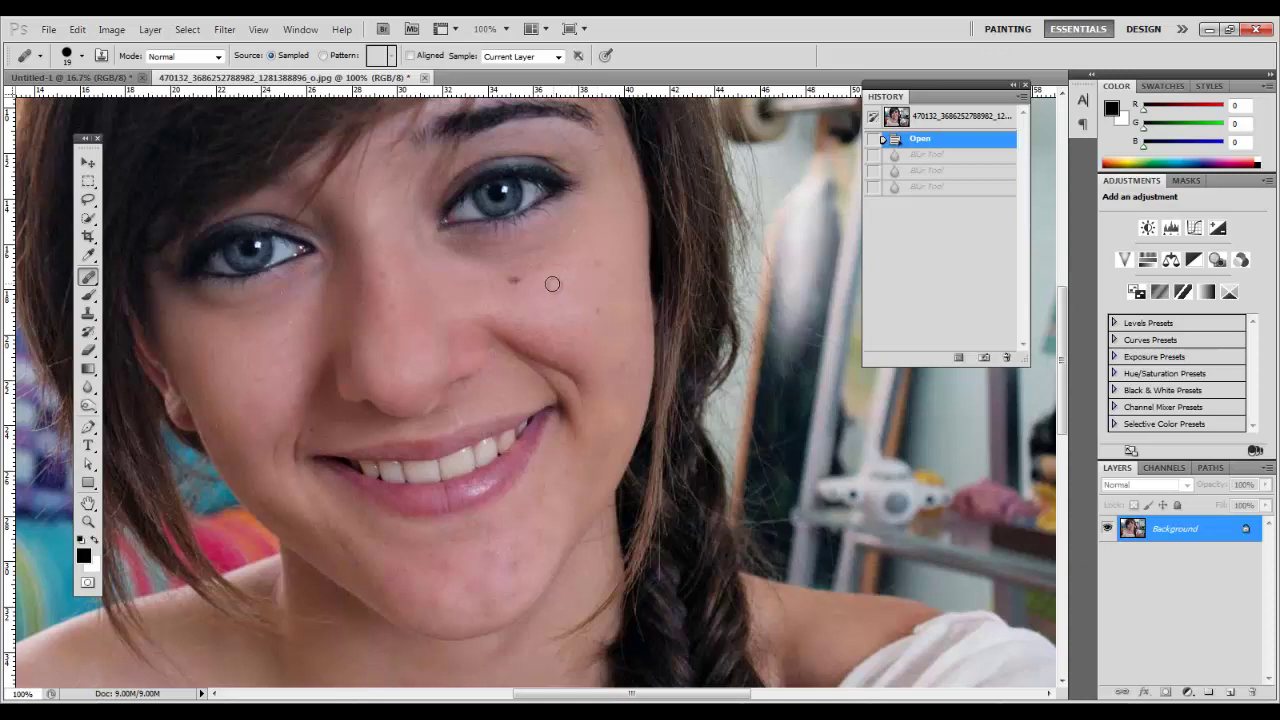
{"action": "left_click", "coordinate": [518, 281]}
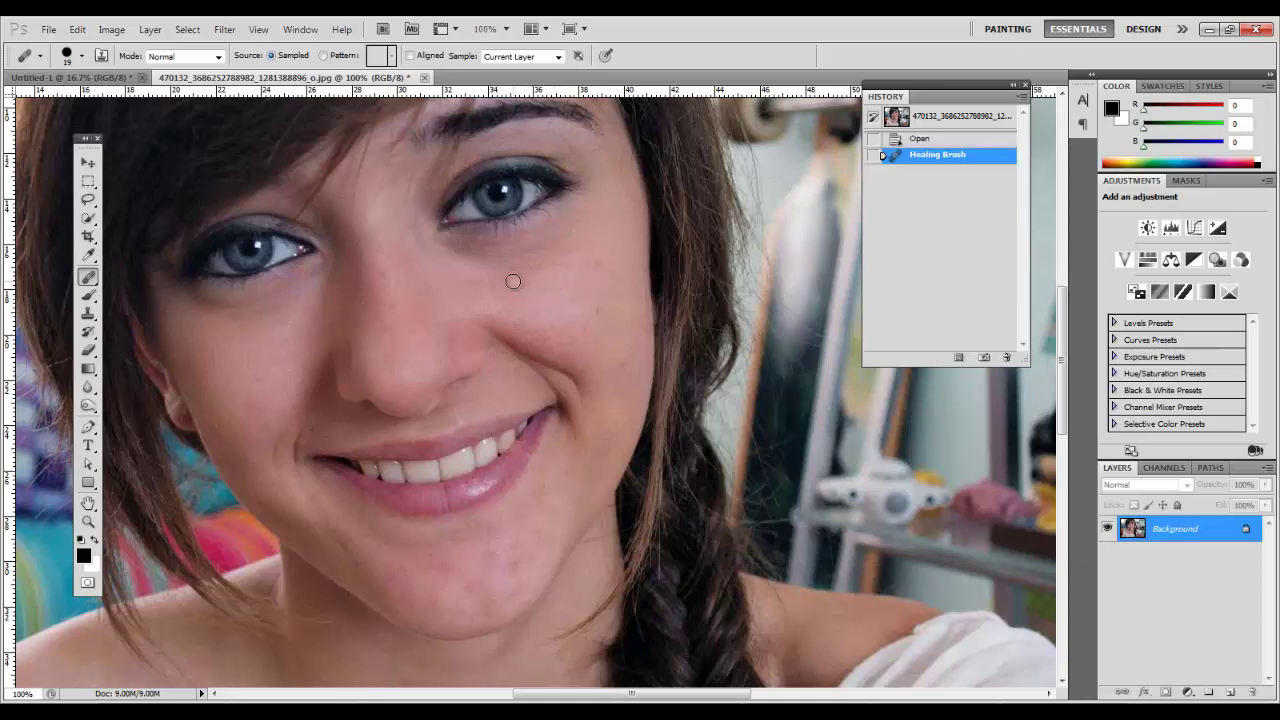
{"action": "left_click", "coordinate": [513, 281]}
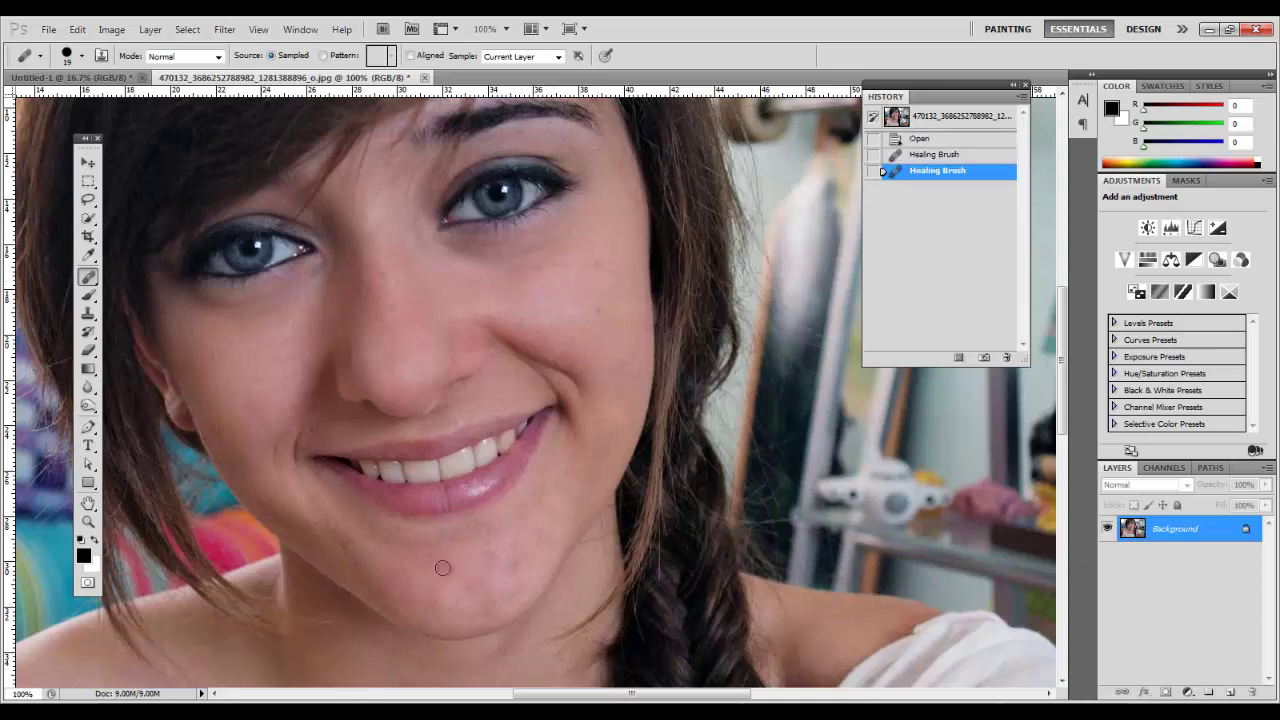
{"action": "left_click", "coordinate": [955, 118]}
- Select the woman's face, hair and body with the Quick Selection tool
{"action": "key", "text": "ctrl+minus"}
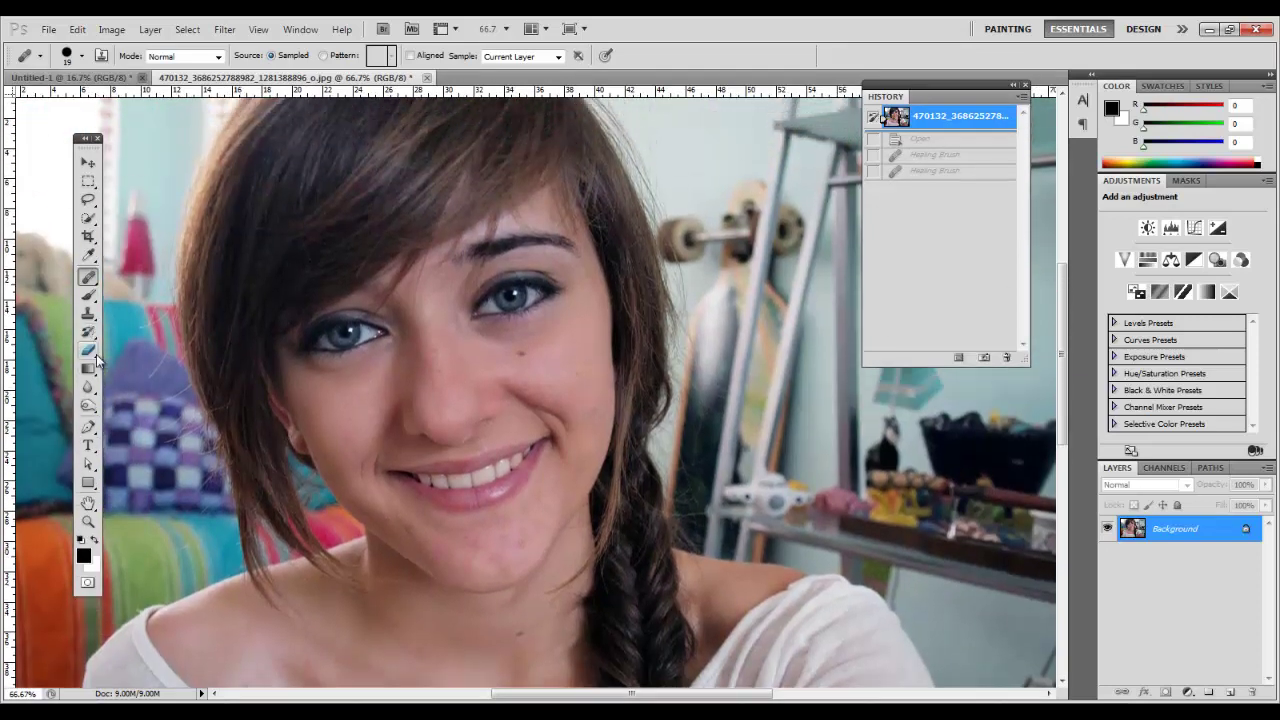
{"action": "key", "text": "ctrl+minus"}
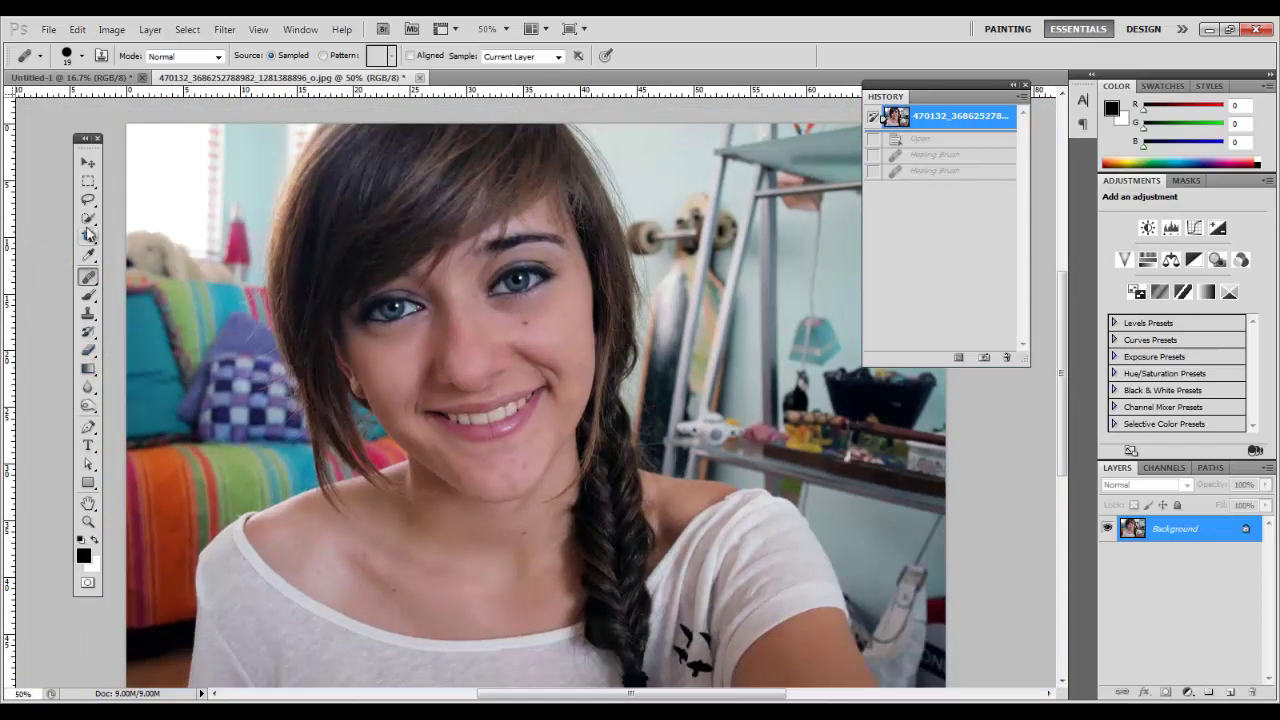
{"action": "left_click_drag", "start_coordinate": [88, 218], "coordinate": [114, 218]}
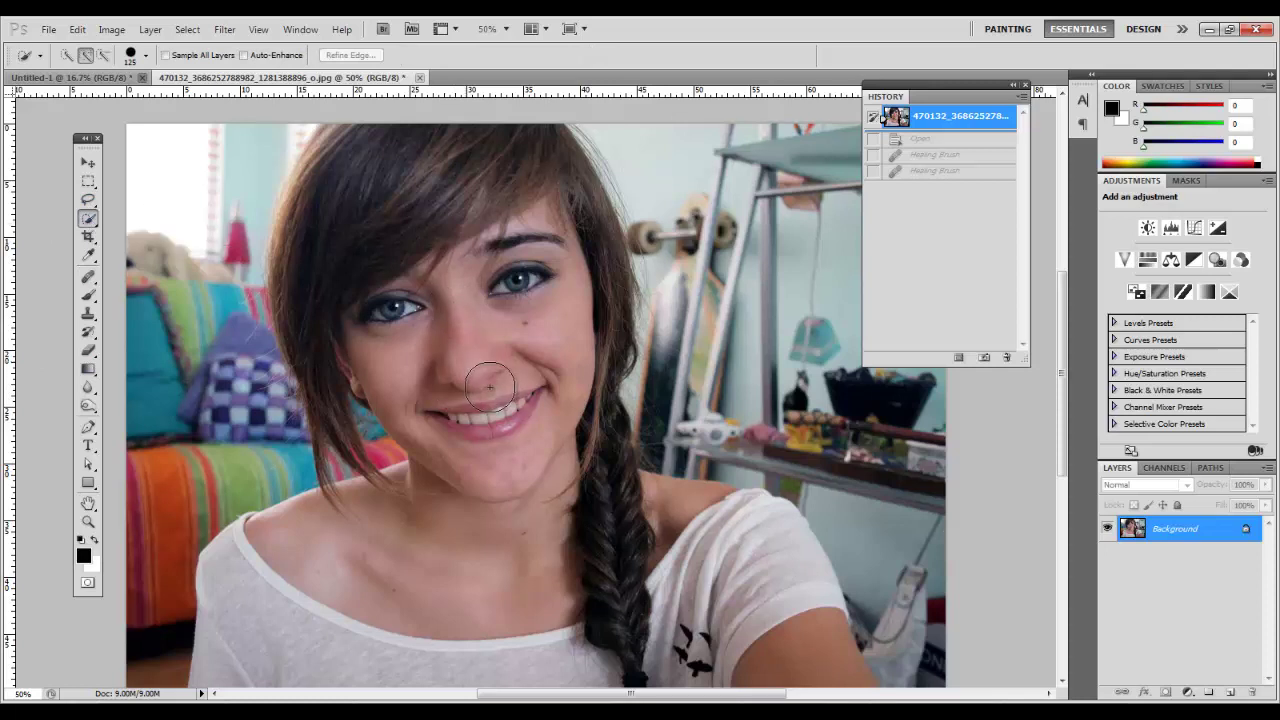
{"action": "left_click", "coordinate": [467, 361]}
{"action": "mouse_move", "coordinate": [445, 360]}
{"action": "left_mouse_down"}
{"action": "mouse_move", "coordinate": [410, 385]}
{"action": "mouse_move", "coordinate": [333, 302]}
{"action": "mouse_move", "coordinate": [341, 209]}
{"action": "mouse_move", "coordinate": [423, 180]}
{"action": "mouse_move", "coordinate": [583, 213]}
{"action": "mouse_move", "coordinate": [555, 405]}
{"action": "mouse_move", "coordinate": [584, 544]}
{"action": "mouse_move", "coordinate": [580, 630]}
{"action": "mouse_move", "coordinate": [284, 645]}
{"action": "mouse_move", "coordinate": [745, 605]}
{"action": "mouse_move", "coordinate": [668, 538]}
{"action": "mouse_move", "coordinate": [660, 497]}
{"action": "mouse_move", "coordinate": [680, 428]}
{"action": "left_mouse_up"}
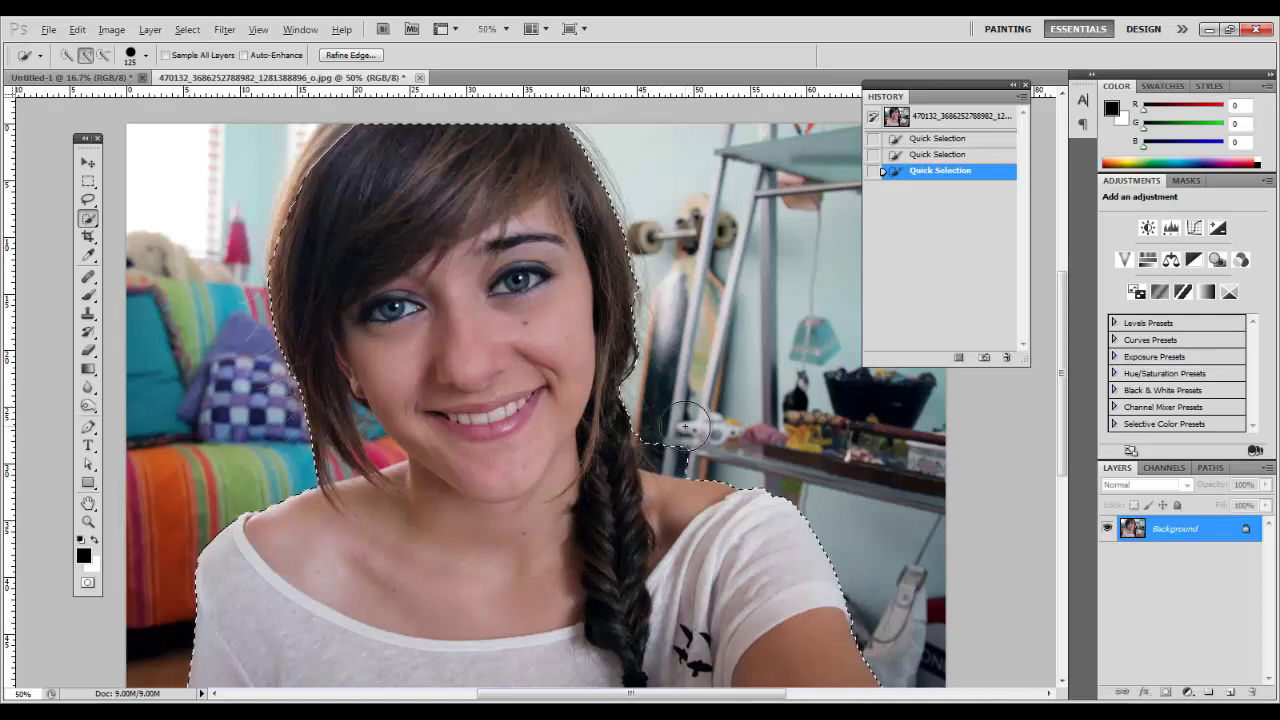
- Refine the selection by subtracting the background beside the braid and adding the missed edge of the hair
{"action": "key", "text": "alt"}
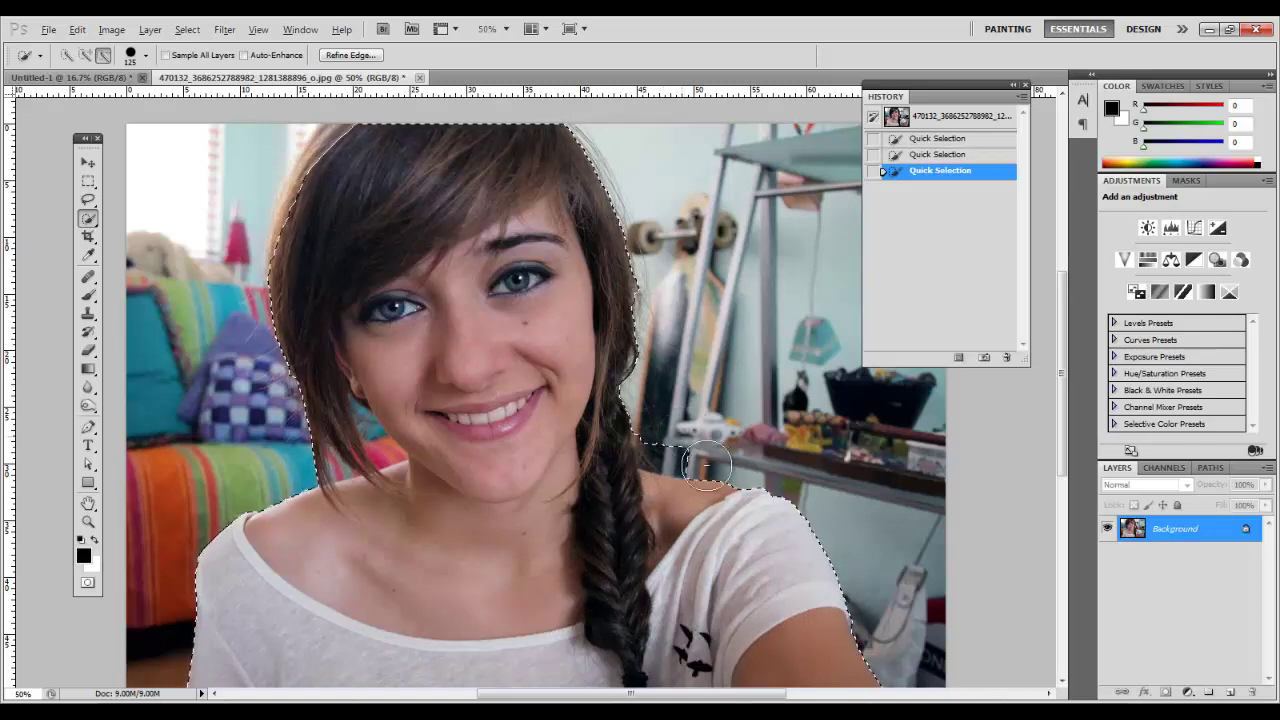
{"action": "left_click_drag", "start_coordinate": [707, 463], "coordinate": [677, 440]}
{"action": "left_click", "coordinate": [668, 444], "text": "alt"}
{"action": "left_click", "coordinate": [672, 452], "text": "alt"}
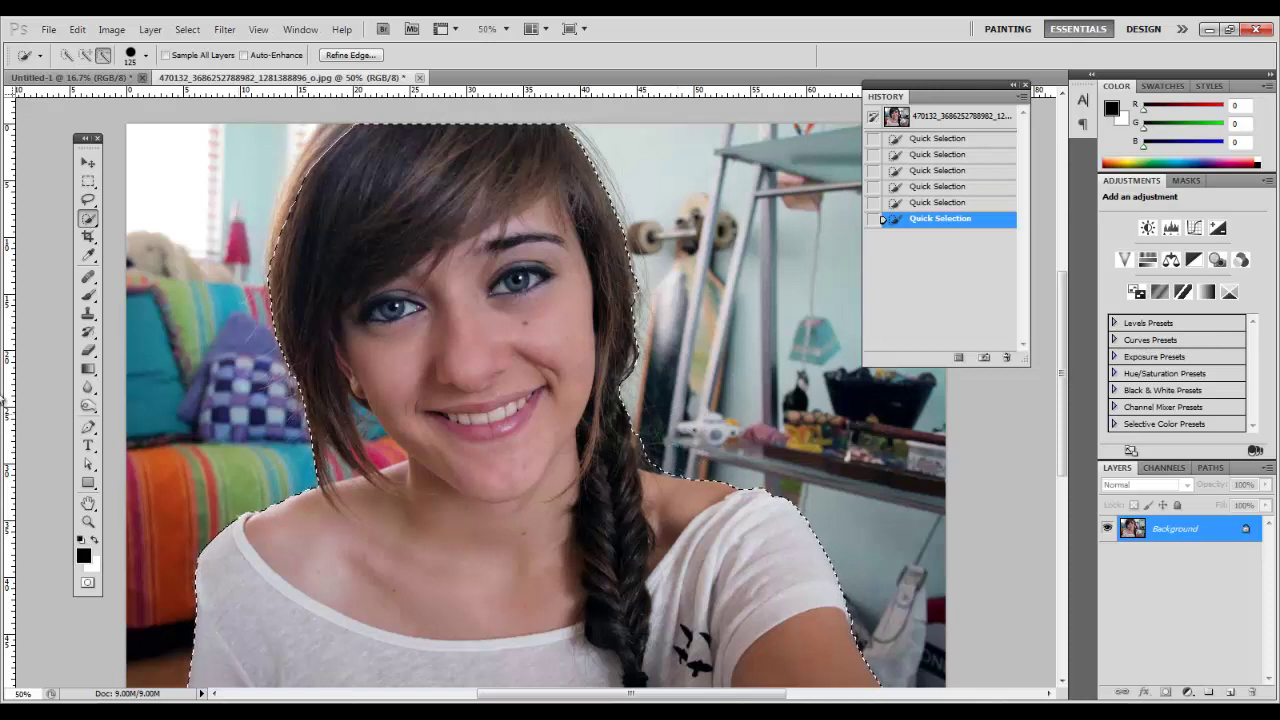
{"action": "mouse_move", "coordinate": [331, 180]}
{"action": "left_mouse_down"}
{"action": "mouse_move", "coordinate": [335, 233]}
{"action": "mouse_move", "coordinate": [324, 264]}
{"action": "mouse_move", "coordinate": [291, 263]}
{"action": "left_mouse_up"}
{"action": "left_click", "coordinate": [326, 167]}
{"action": "left_click", "coordinate": [289, 261]}
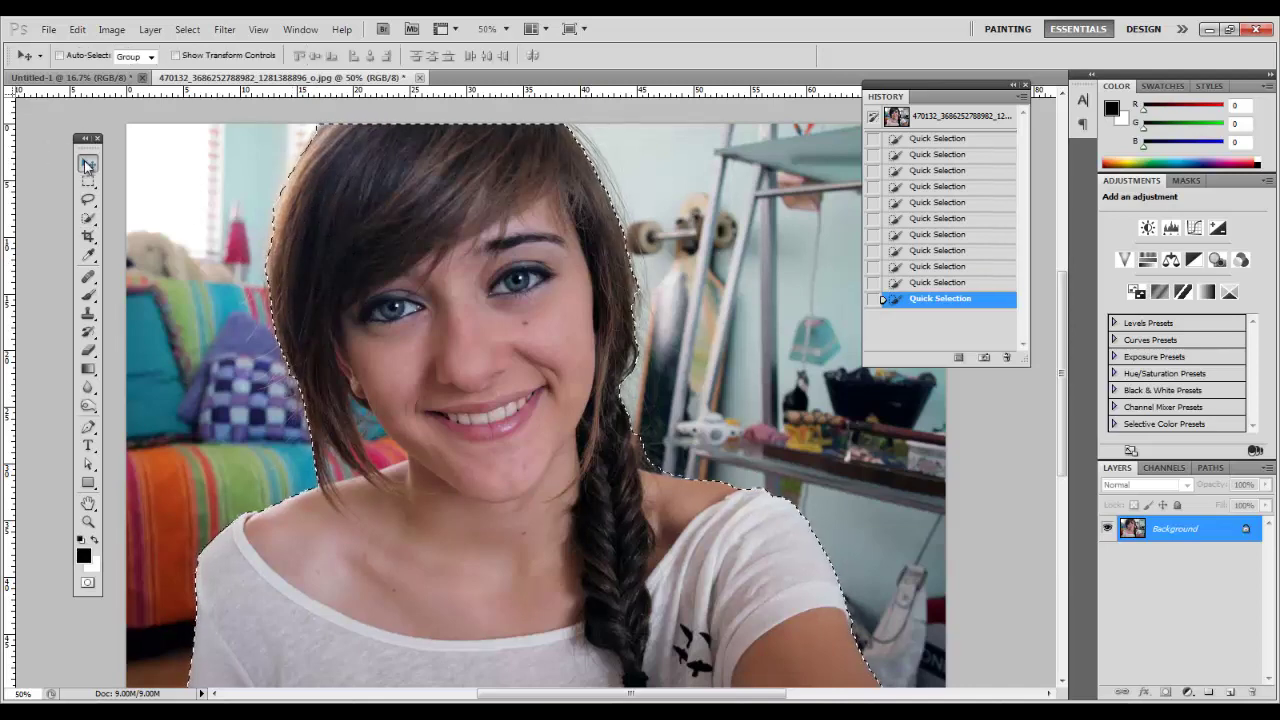
- Try moving the selected woman within the photo with the Move tool, undo the move and deselect
{"action": "left_click", "coordinate": [88, 162]}
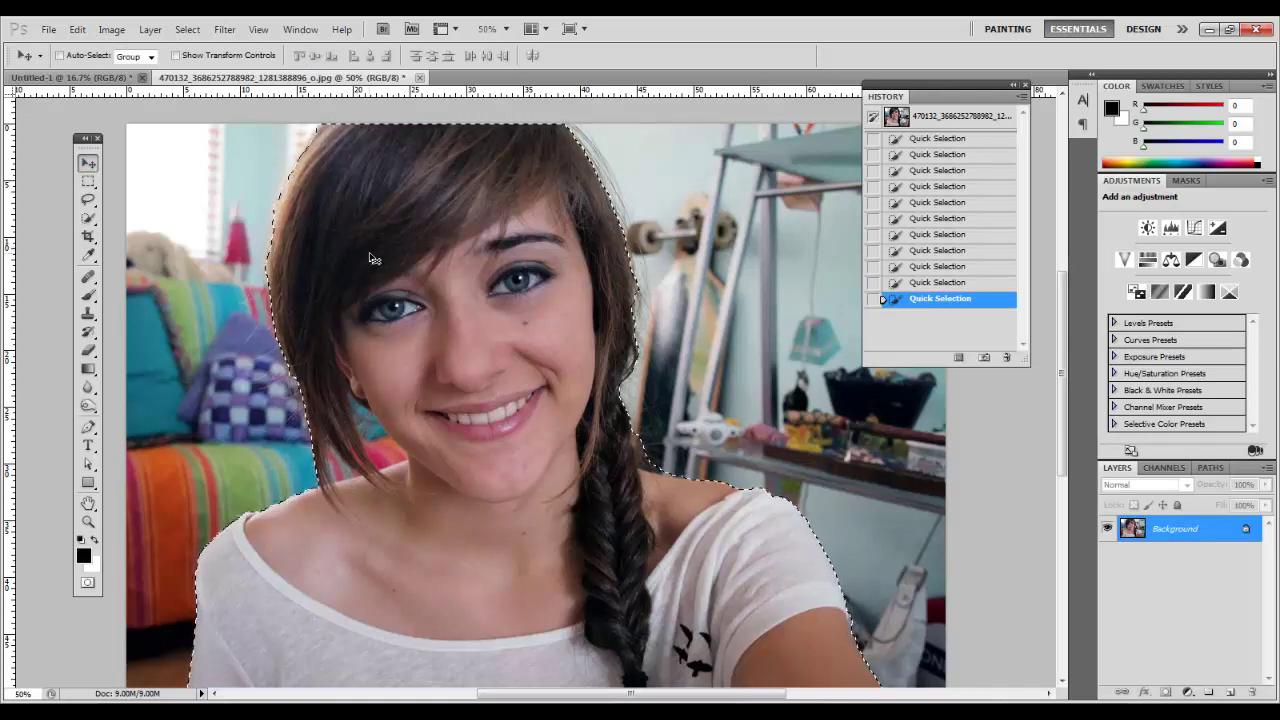
{"action": "mouse_move", "coordinate": [371, 251]}
{"action": "left_mouse_down"}
{"action": "mouse_move", "coordinate": [297, 277]}
{"action": "mouse_move", "coordinate": [496, 365]}
{"action": "mouse_move", "coordinate": [284, 277]}
{"action": "left_mouse_up"}
{"action": "left_click_drag", "start_coordinate": [493, 257], "coordinate": [269, 158]}
{"action": "key", "text": "ctrl+z"}
{"action": "key", "text": "ctrl+d"}
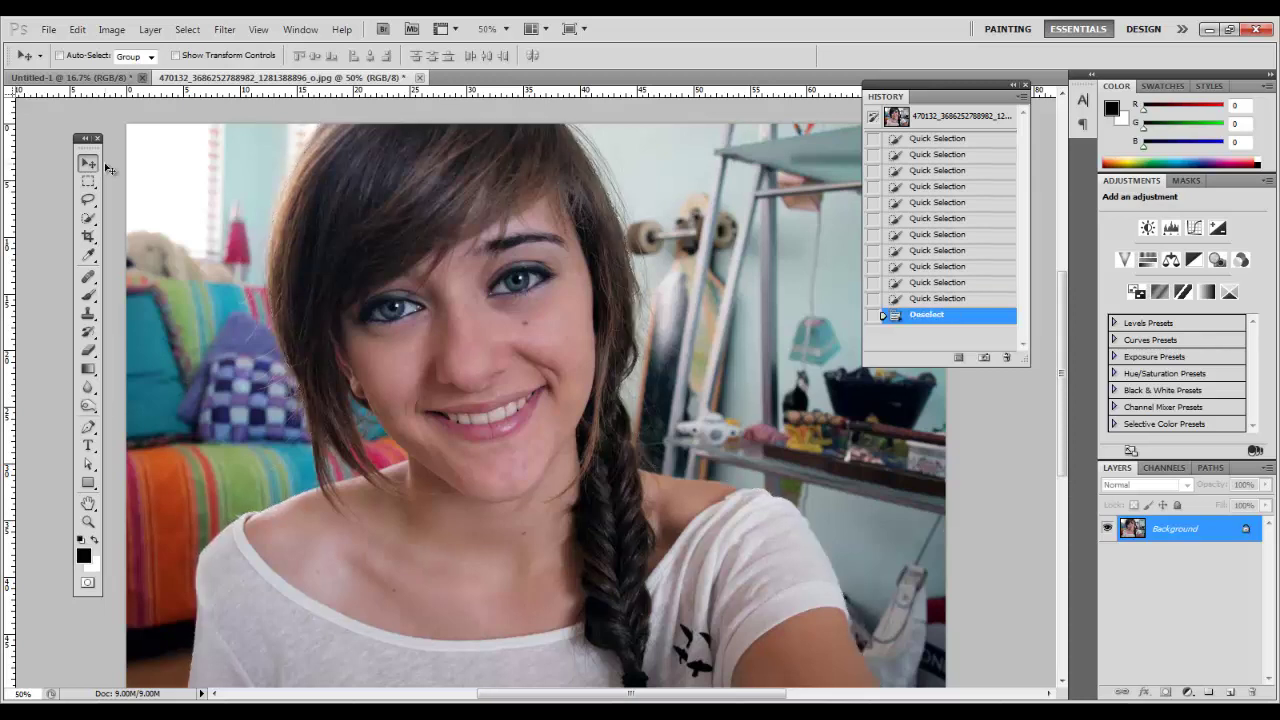
- Select a rectangular area covering half of the woman's face and the adjacent background shelf with the Rectangular Marquee tool
{"action": "left_click", "coordinate": [89, 183]}
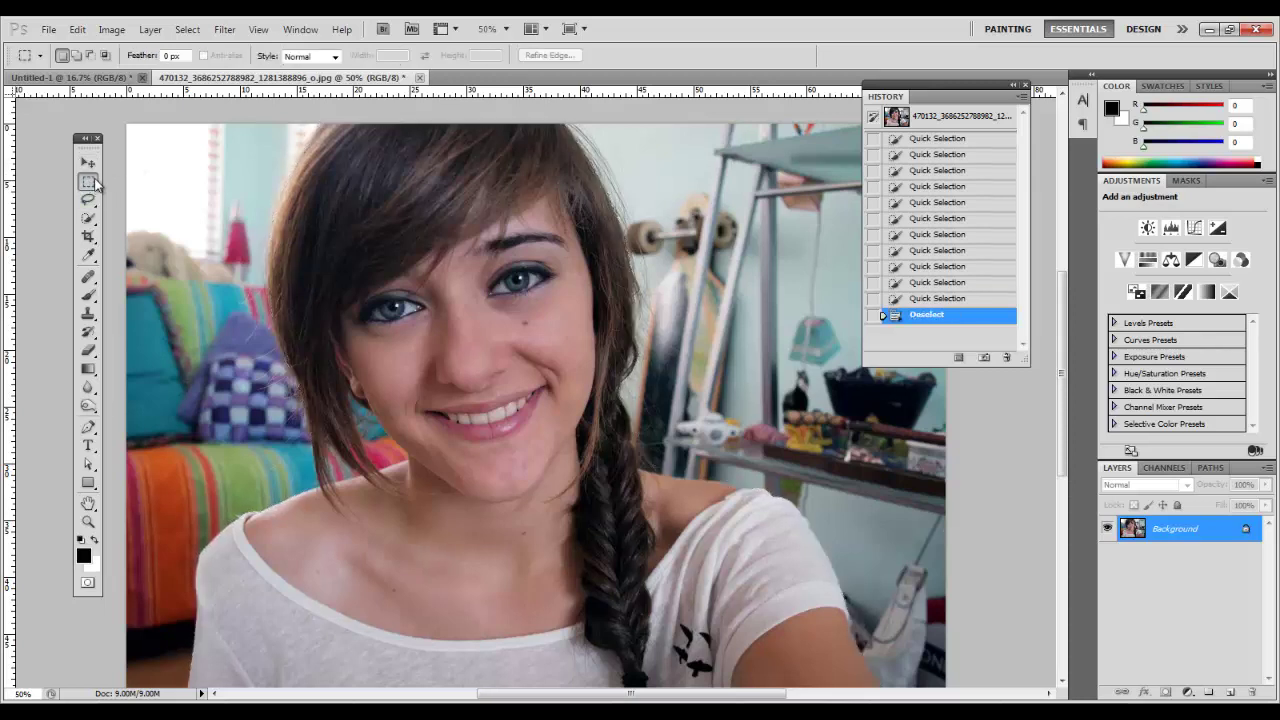
{"action": "left_click", "coordinate": [95, 185]}
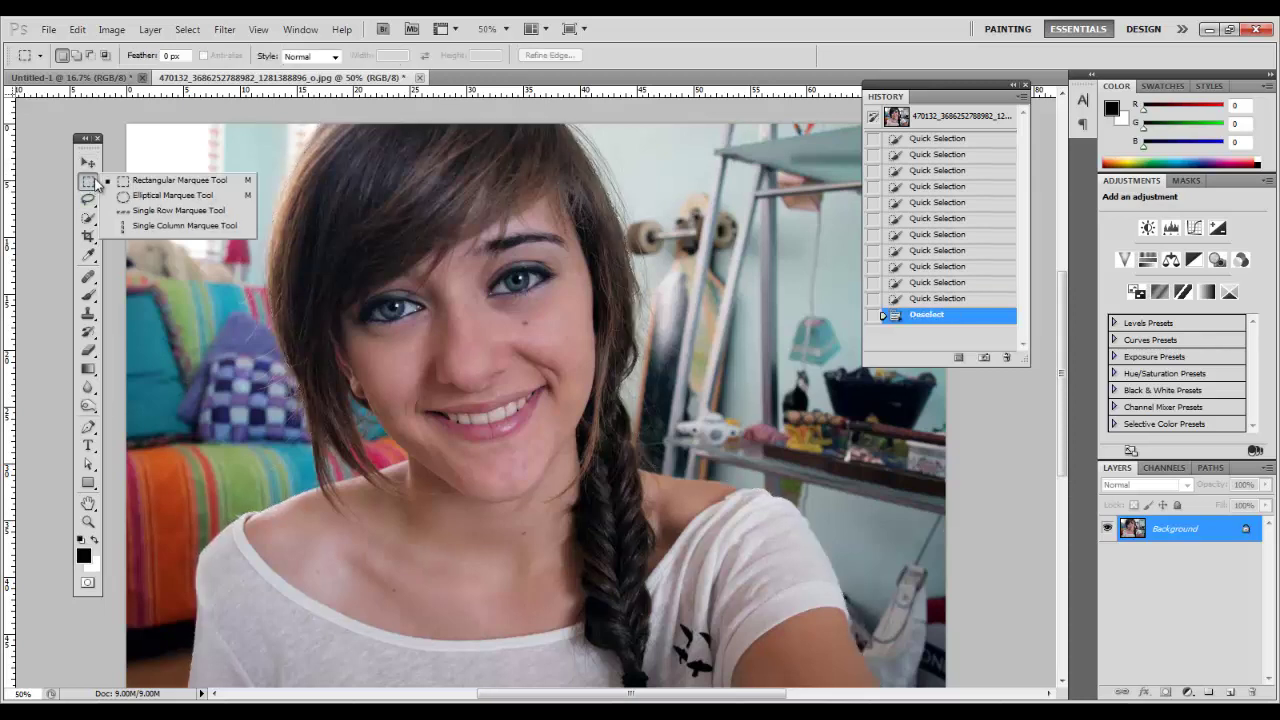
{"action": "left_click", "coordinate": [122, 183]}
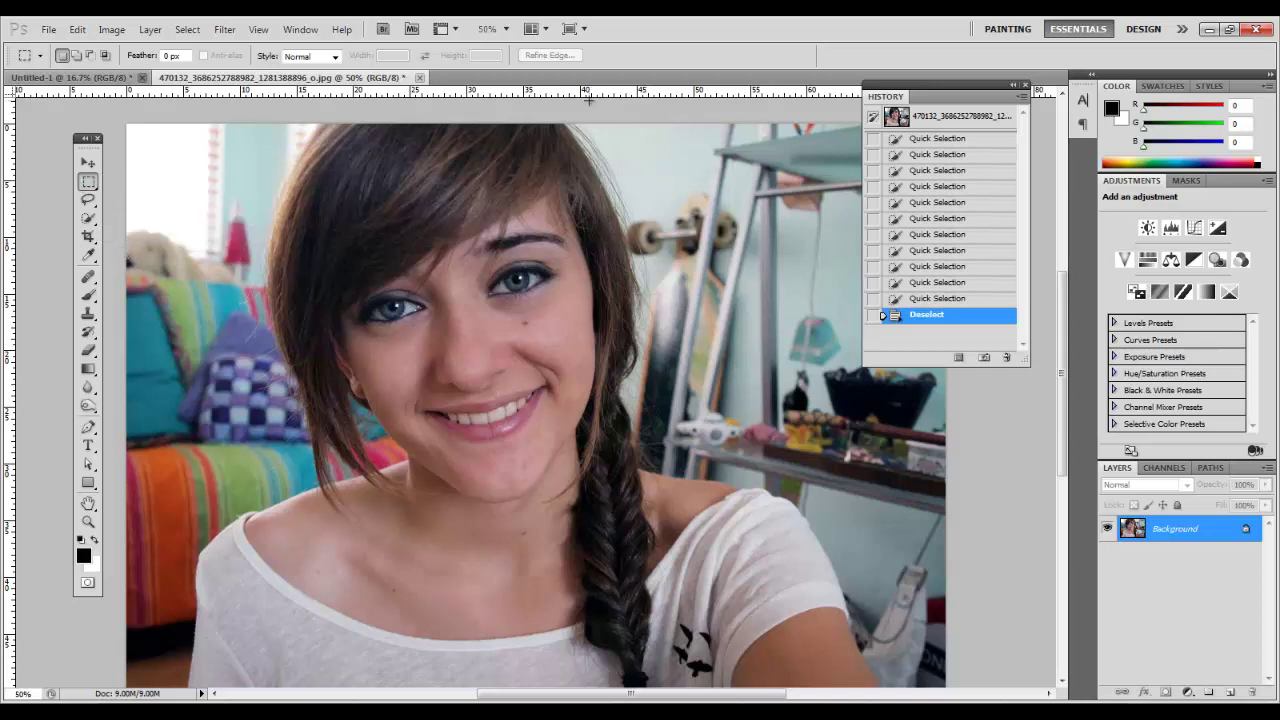
{"action": "left_click_drag", "start_coordinate": [473, 157], "coordinate": [947, 633]}
{"action": "left_click_drag", "start_coordinate": [250, 412], "coordinate": [737, 489]}
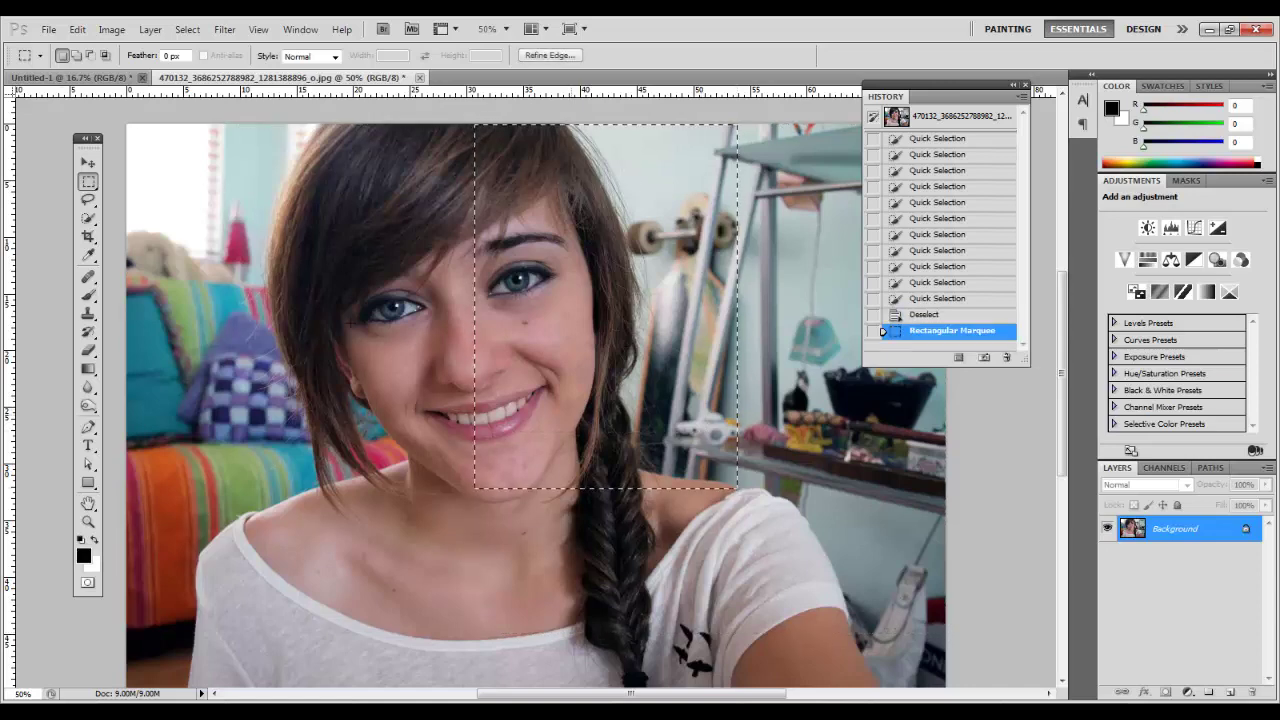
- Try moving the rectangular selection within the photo with the Move tool, undo the move and deselect
{"action": "left_click", "coordinate": [88, 162]}
{"action": "left_click_drag", "start_coordinate": [557, 228], "coordinate": [393, 250]}
{"action": "key", "text": "ctrl+z"}
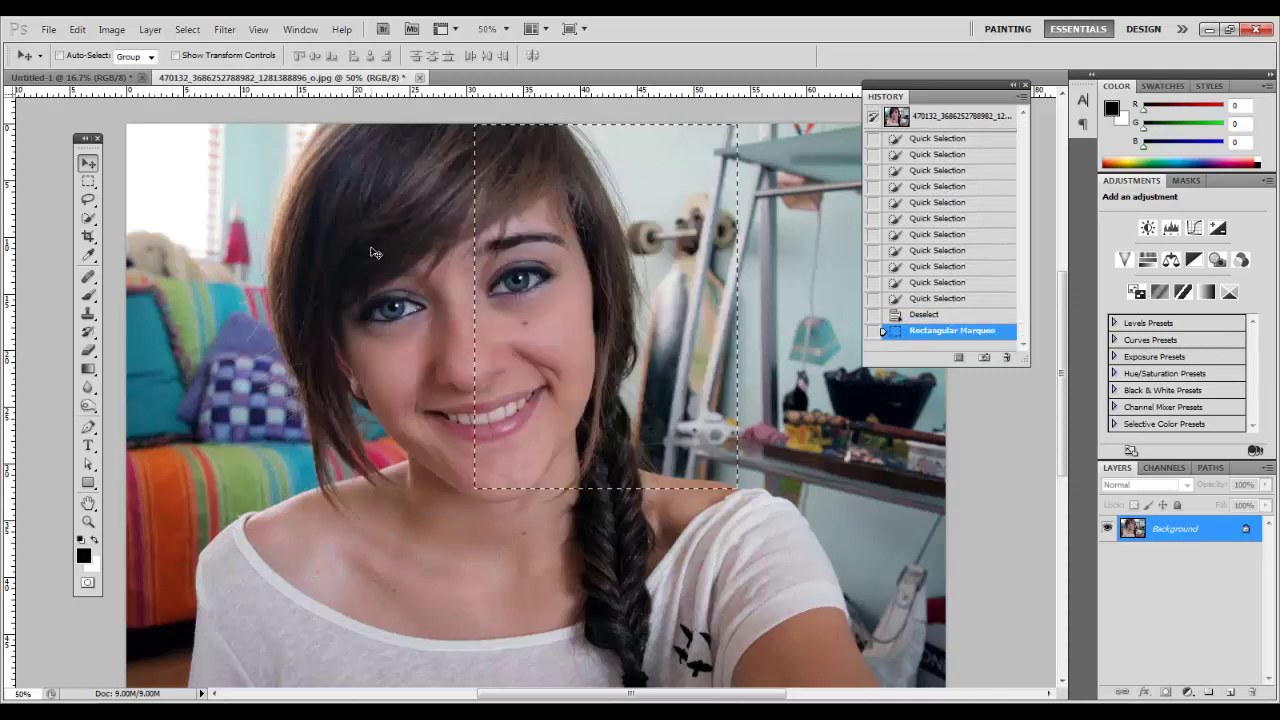
{"action": "key", "text": "ctrl+d"}
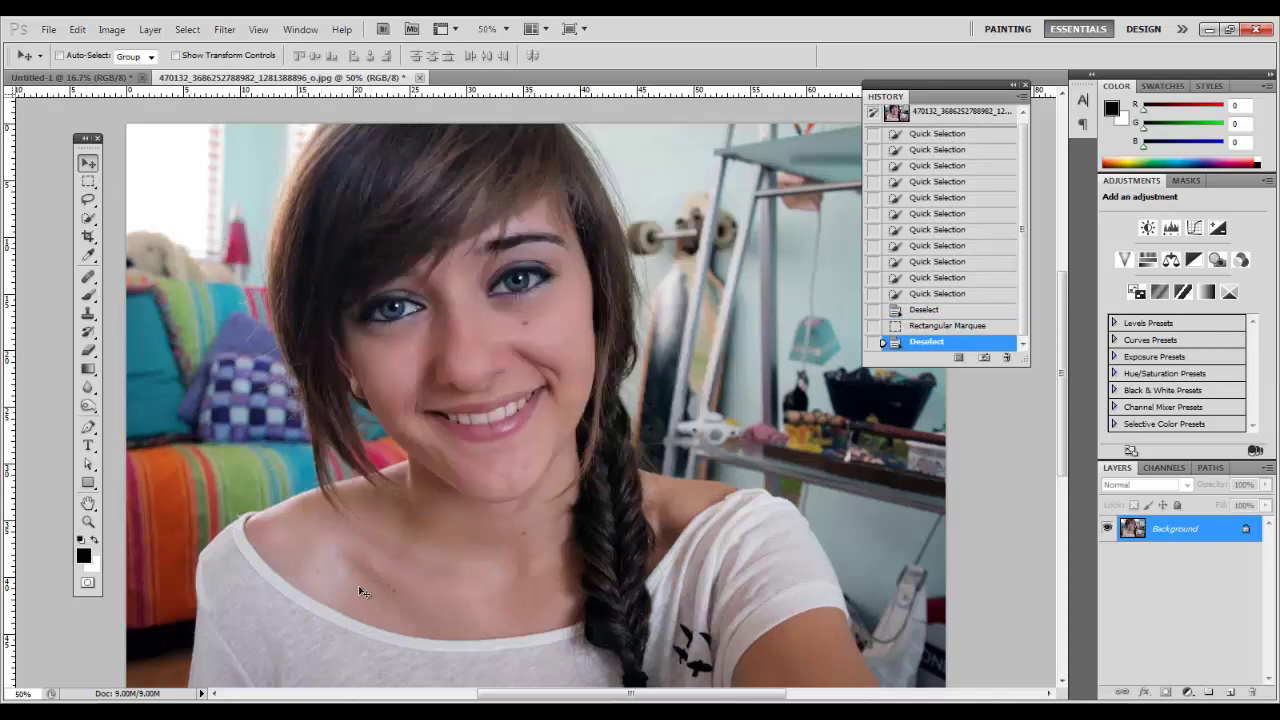
- Trace a closed Pen tool path along the bare shoulder beside the sofa, up to the neck and back to its starting point
{"action": "scroll", "coordinate": [107, 443], "scroll_direction": "down", "scroll_amount": 1}
{"action": "left_click", "coordinate": [88, 427]}
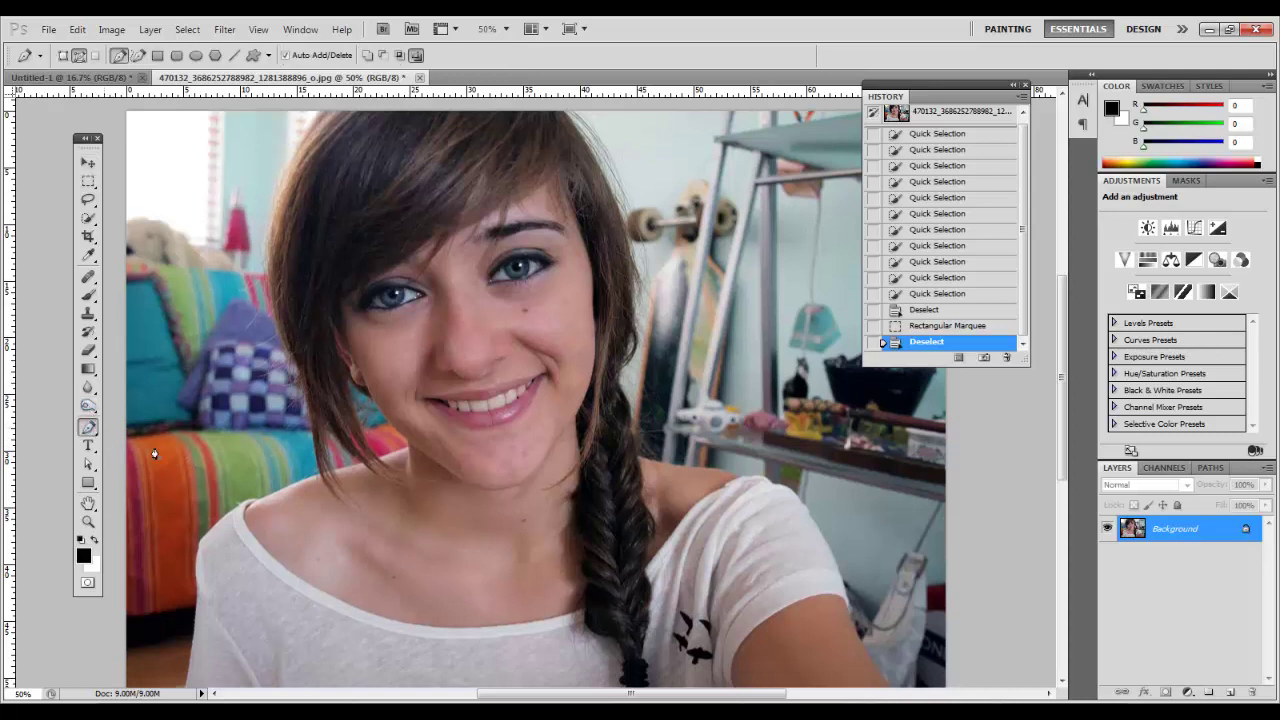
{"action": "left_click", "coordinate": [253, 504]}
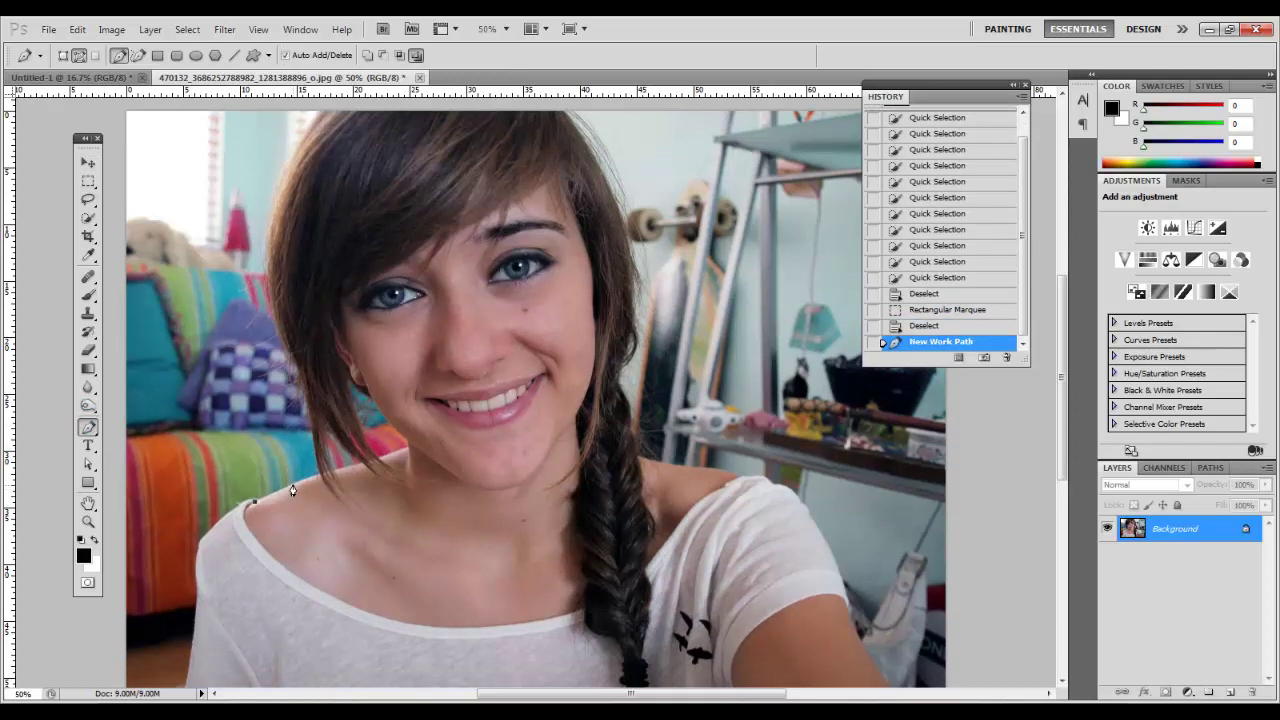
{"action": "left_click", "coordinate": [292, 486]}
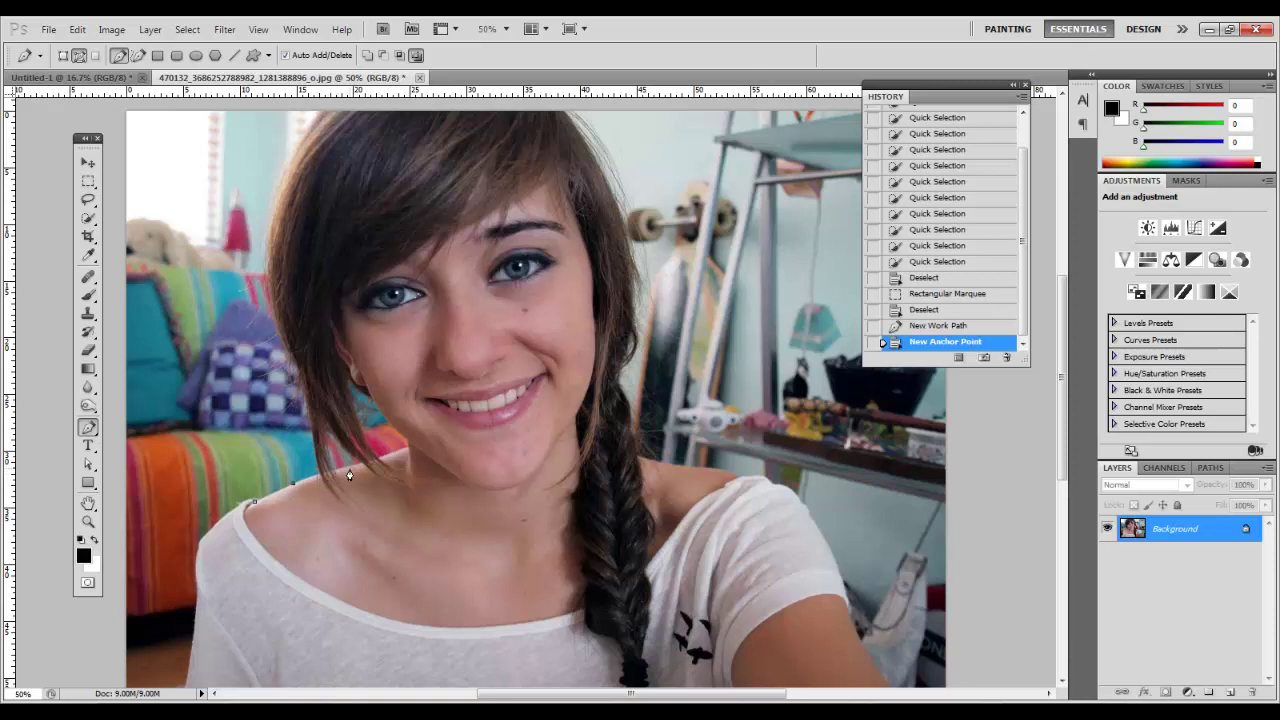
{"action": "left_click", "coordinate": [349, 470]}
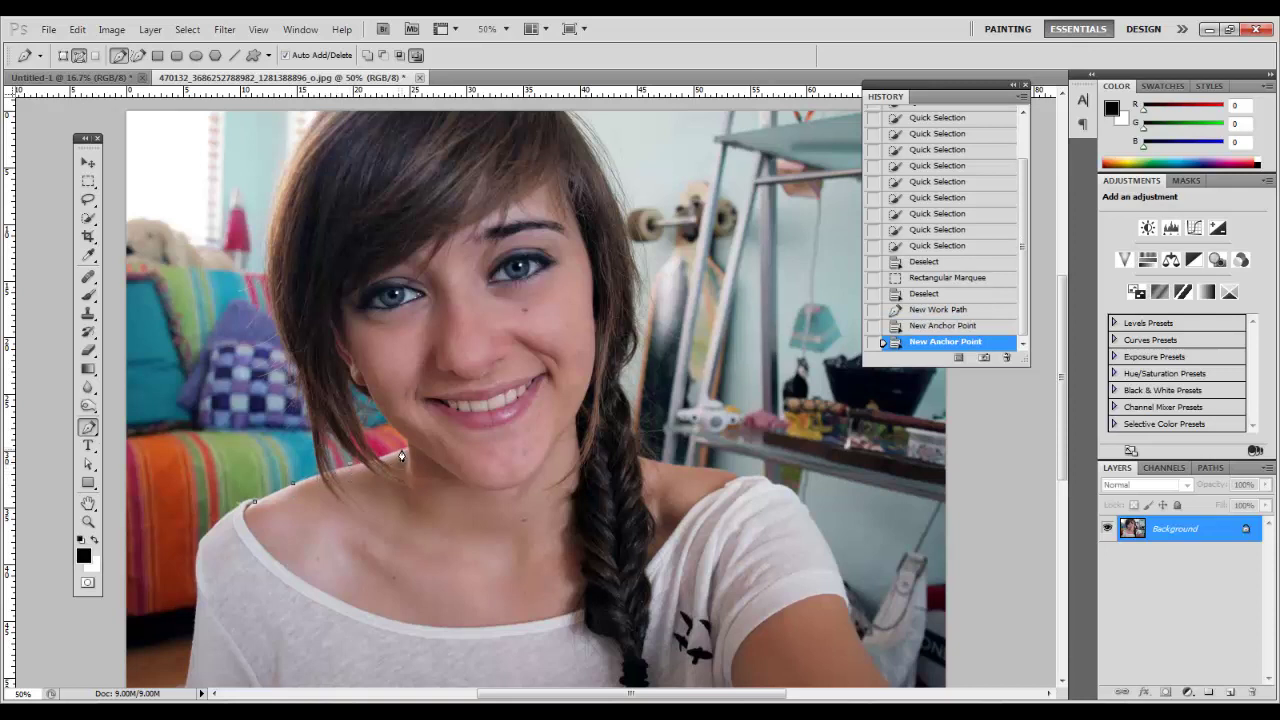
{"action": "left_click", "coordinate": [401, 456]}
{"action": "left_click", "coordinate": [405, 454]}
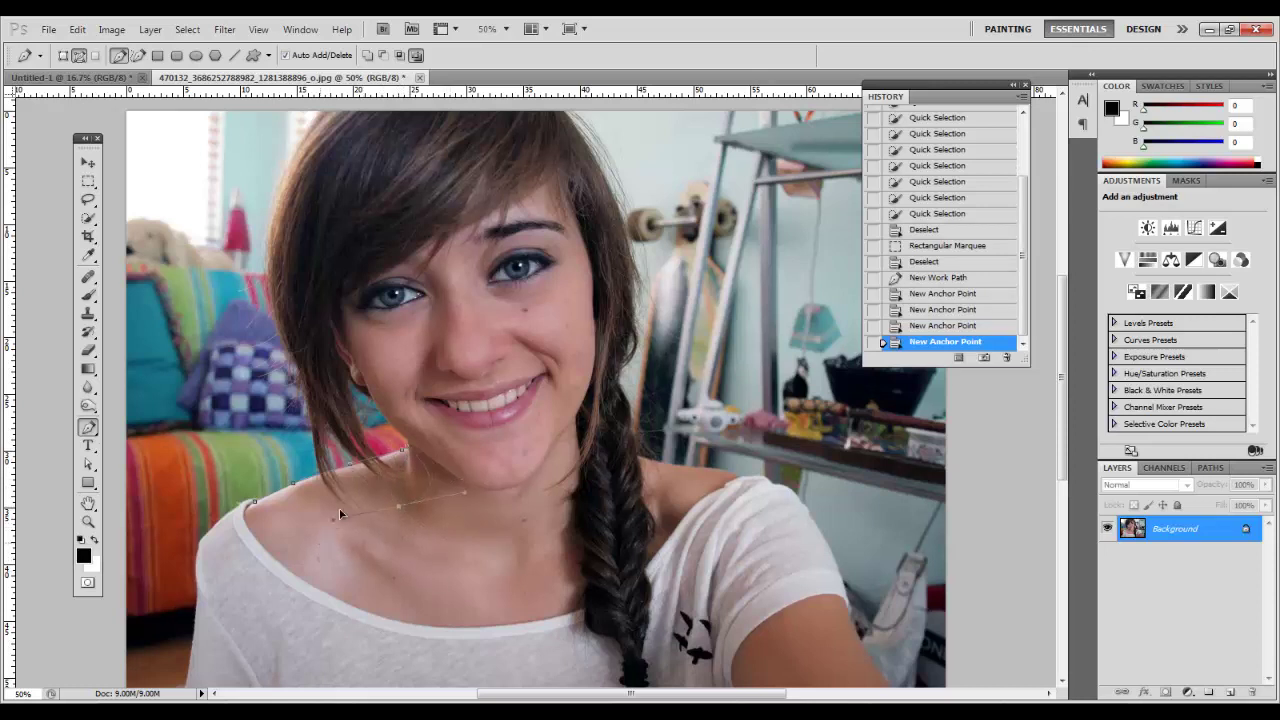
{"action": "left_click", "coordinate": [388, 569]}
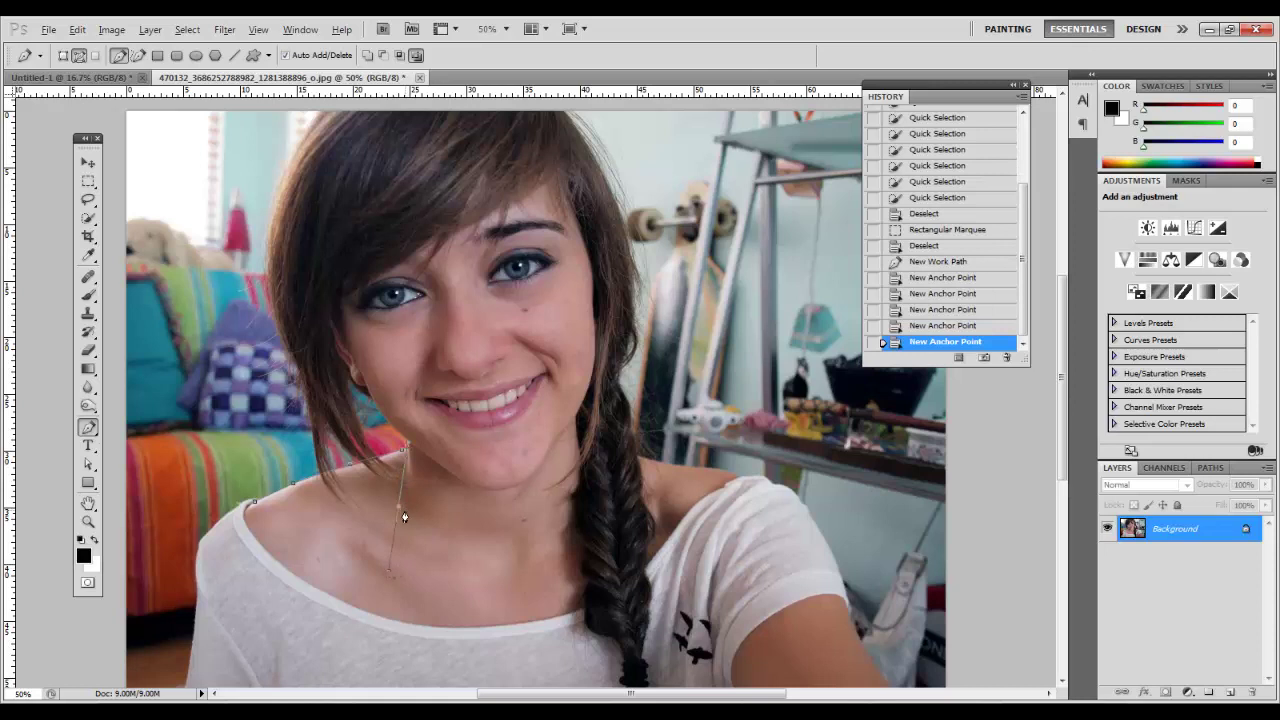
{"action": "left_click", "coordinate": [400, 514]}
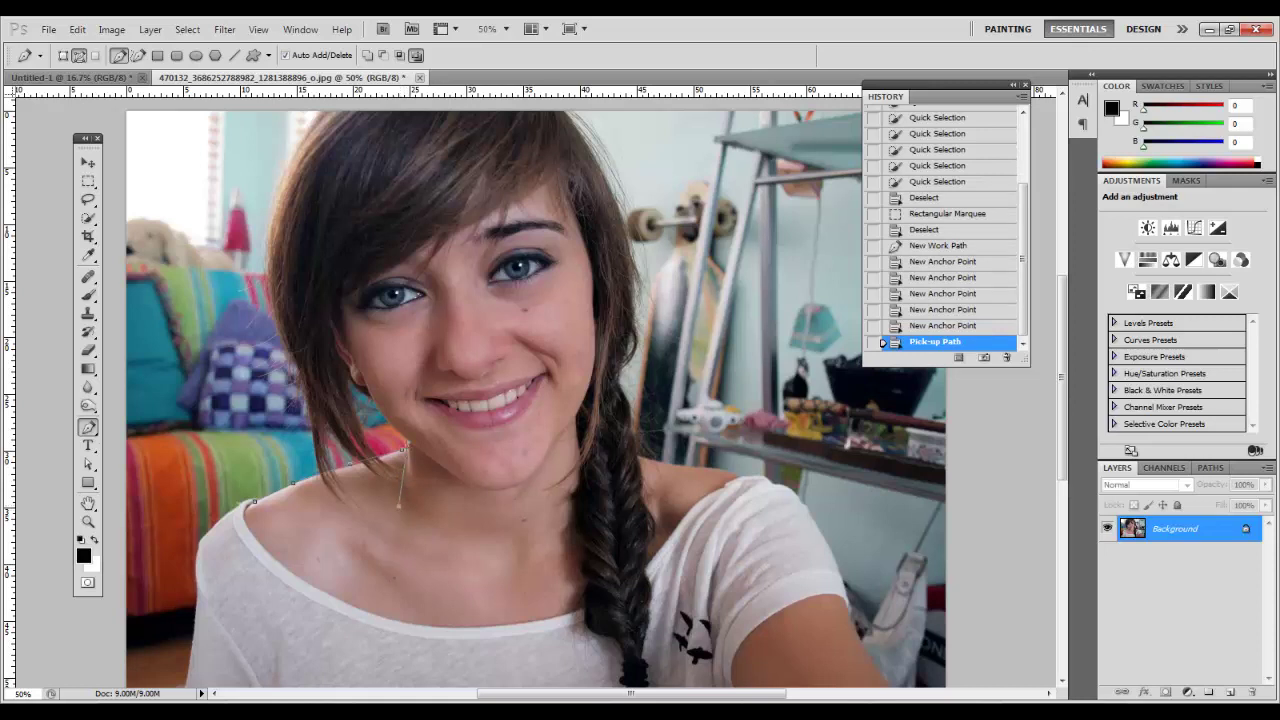
{"action": "left_click", "coordinate": [255, 508]}
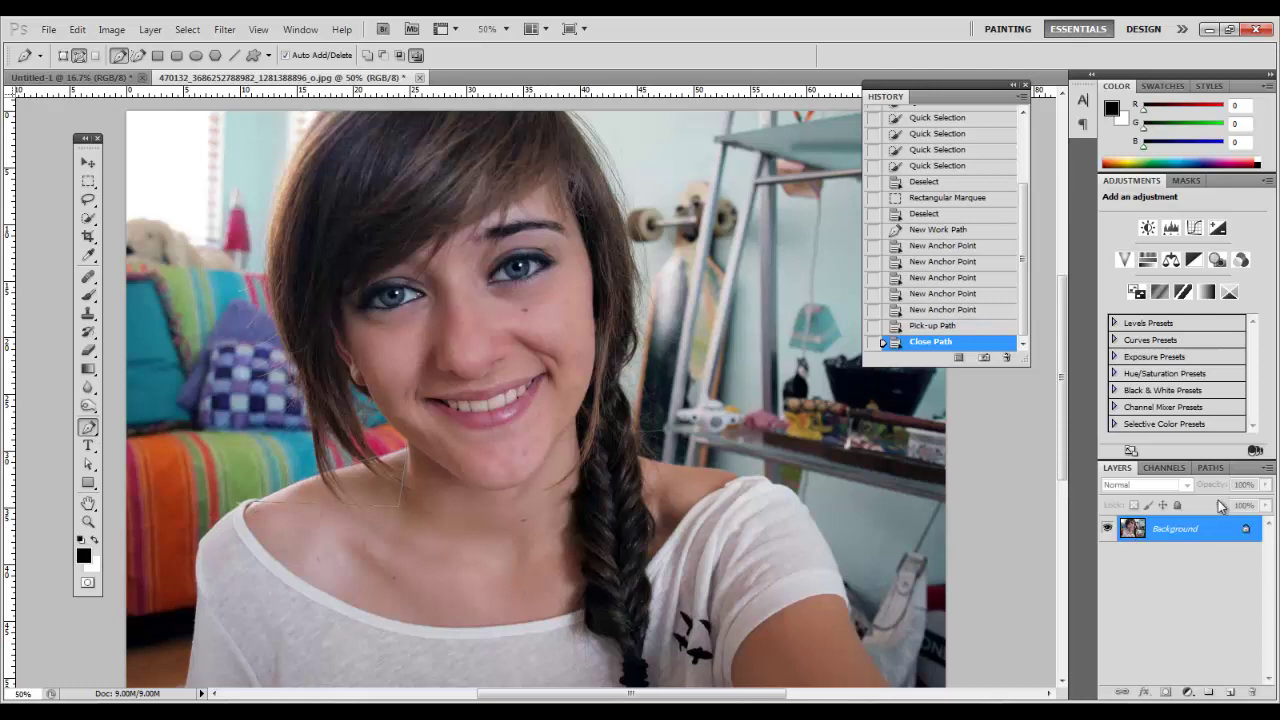
- Turn the work path into a new anti-aliased selection with a feather radius of 0 pixels, and deselect it
{"action": "left_click", "coordinate": [1211, 468]}
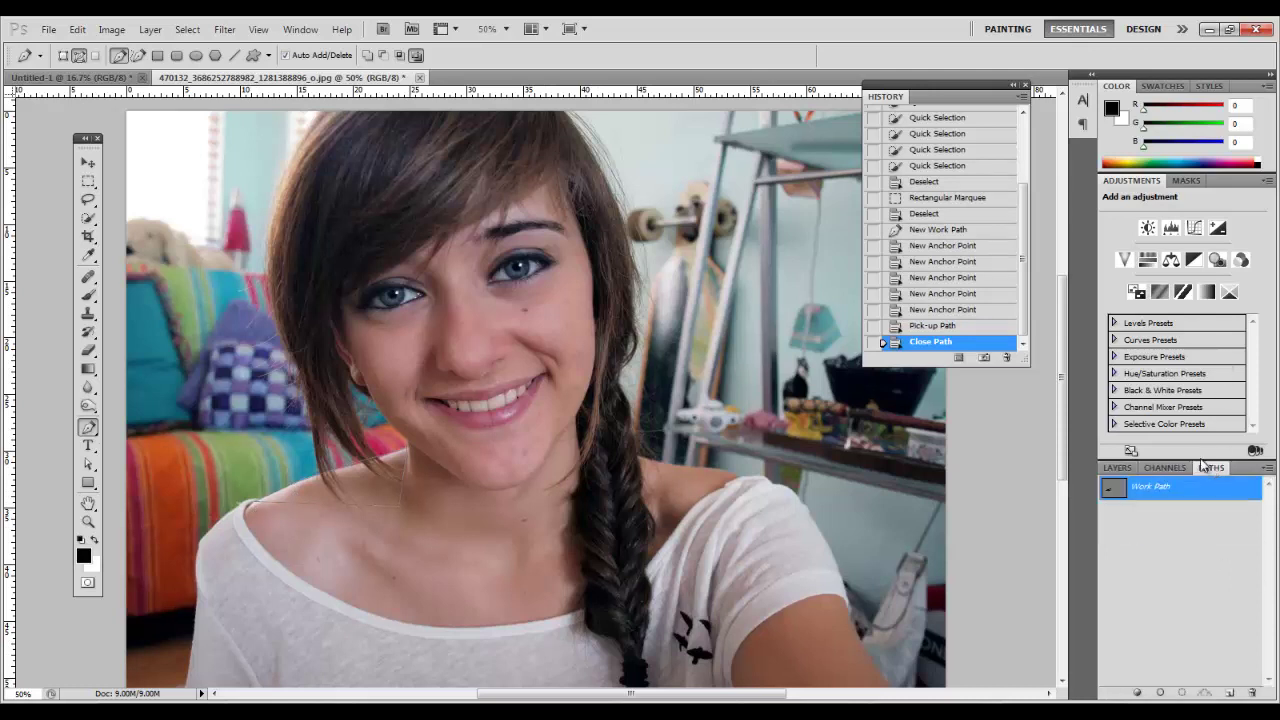
{"action": "right_click", "coordinate": [1198, 490]}
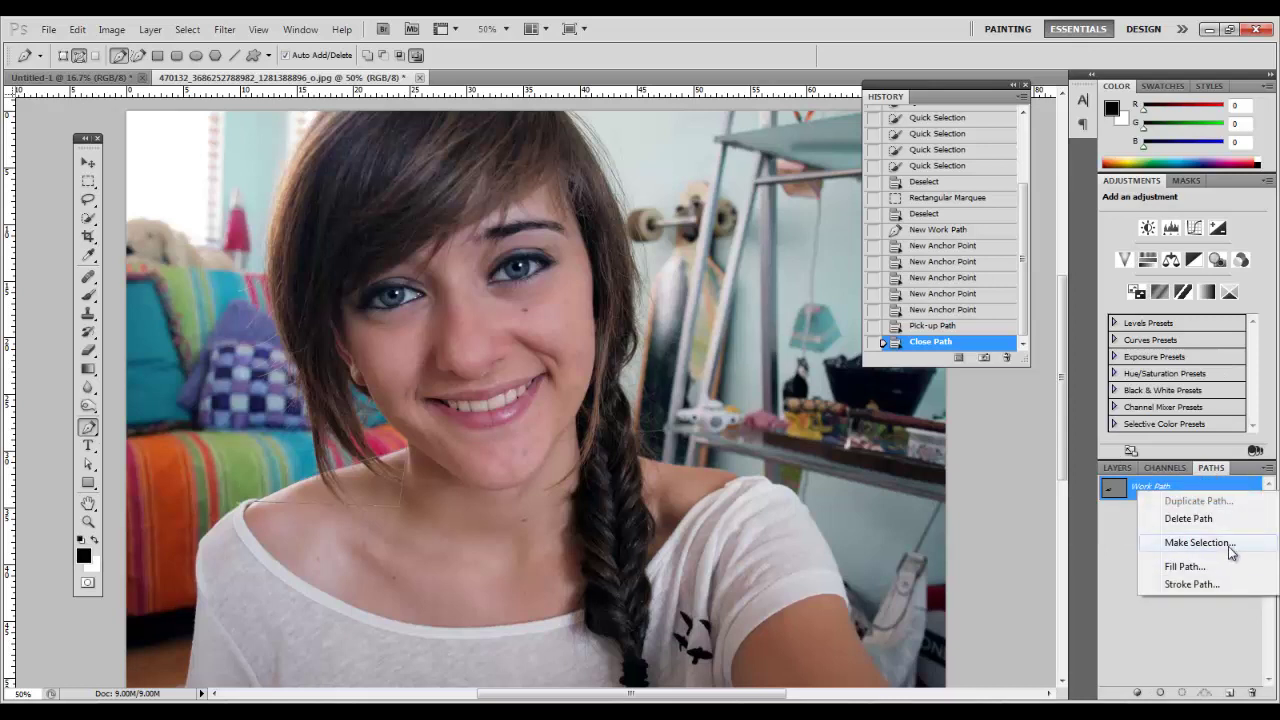
{"action": "left_click", "coordinate": [1229, 546]}
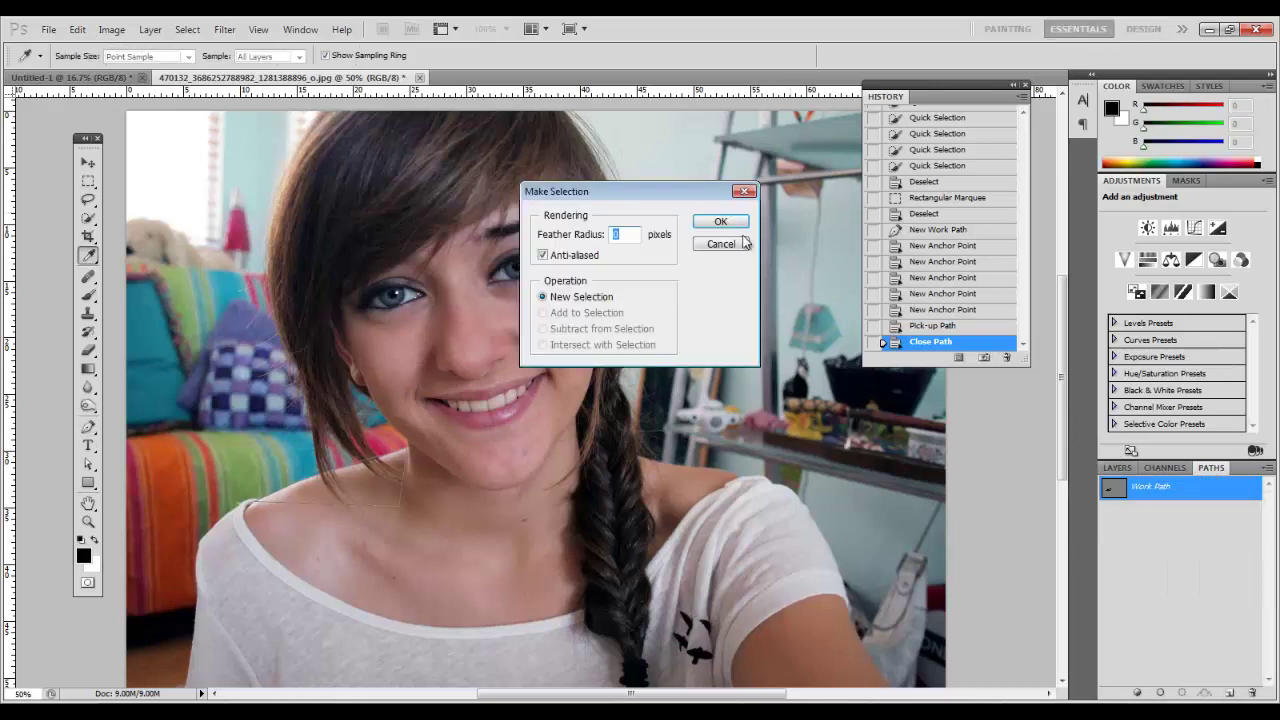
{"action": "left_click", "coordinate": [720, 222]}
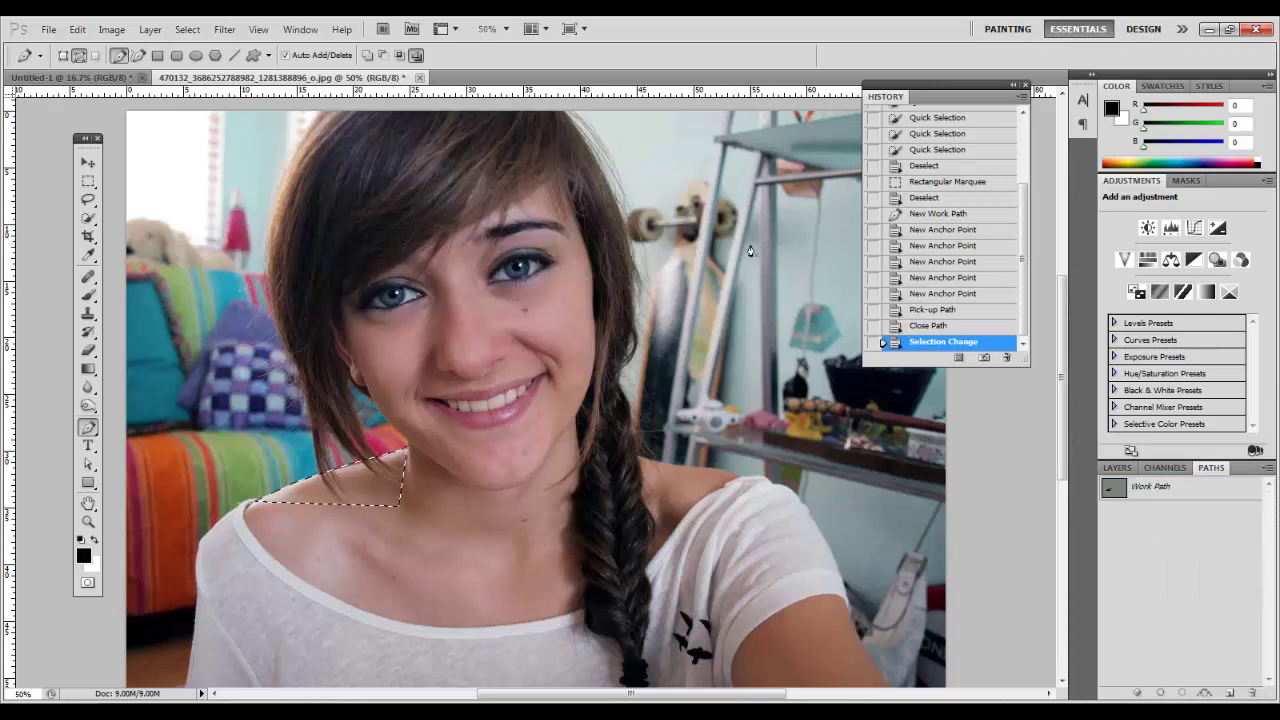
{"action": "key", "text": "ctrl+d"}
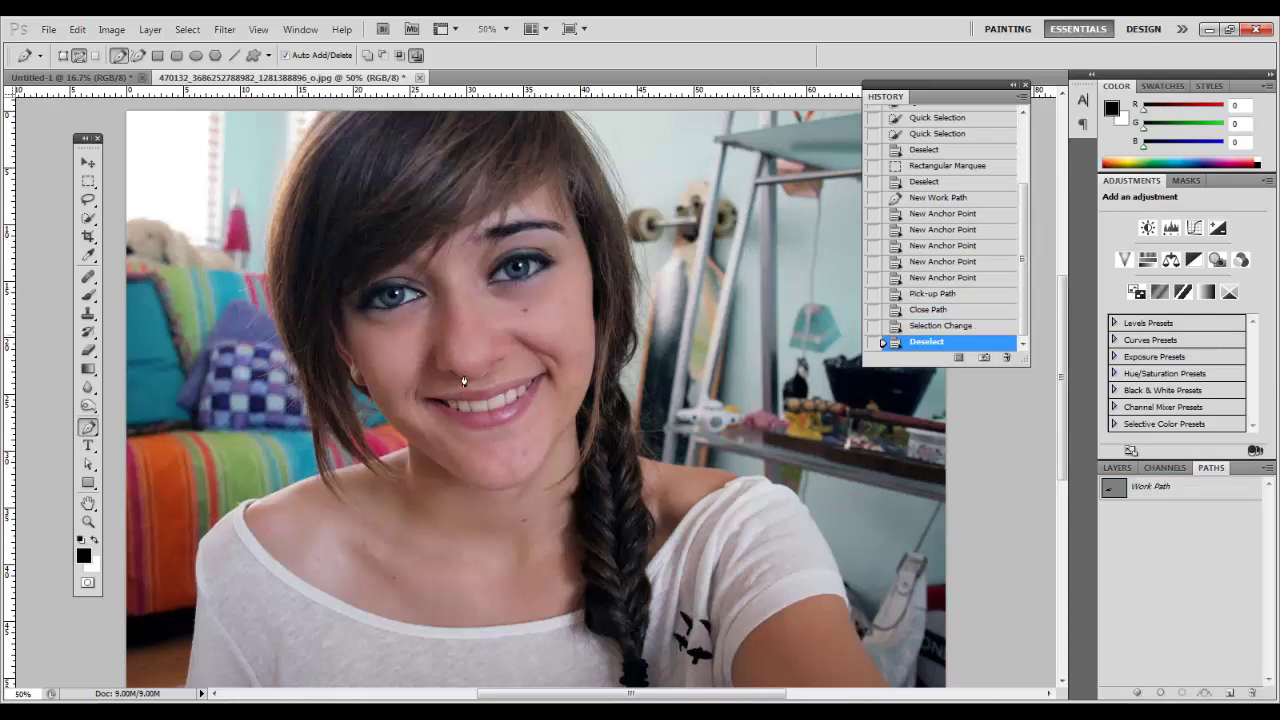
- Delete the work path and bring the layer list back into view
{"action": "right_click", "coordinate": [1195, 485]}
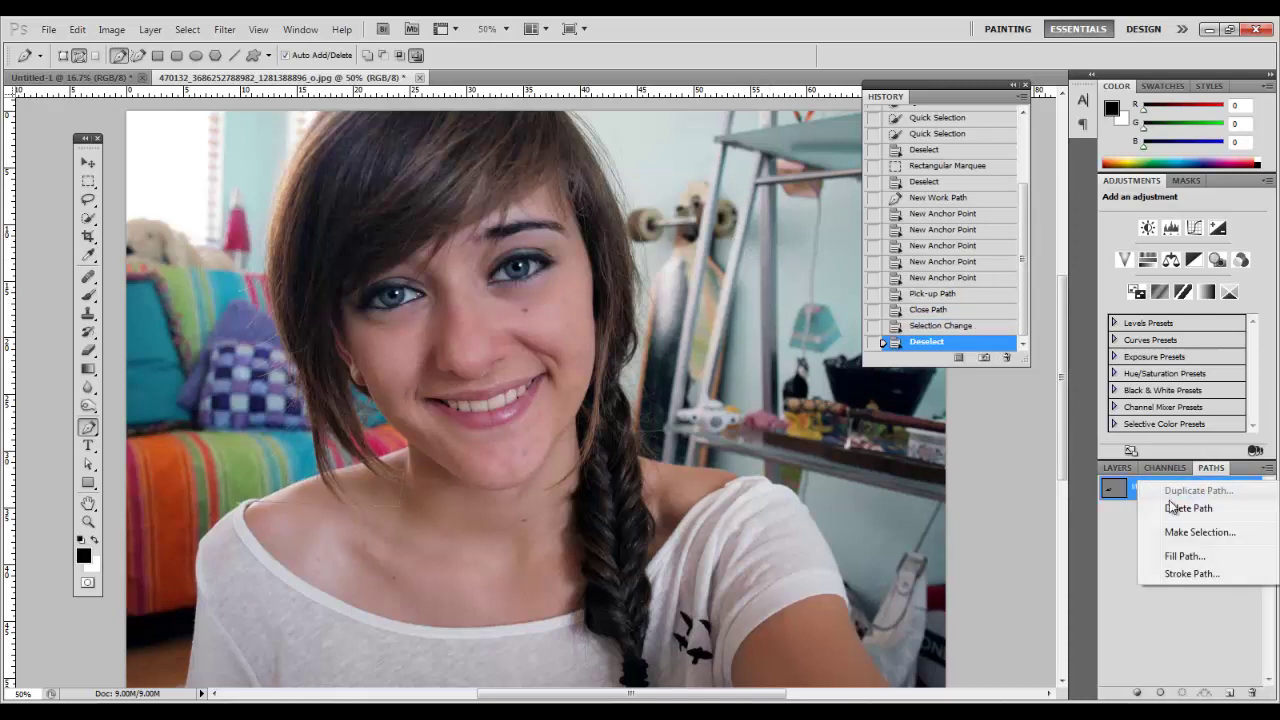
{"action": "left_click", "coordinate": [1175, 508]}
{"action": "left_click", "coordinate": [1118, 467]}
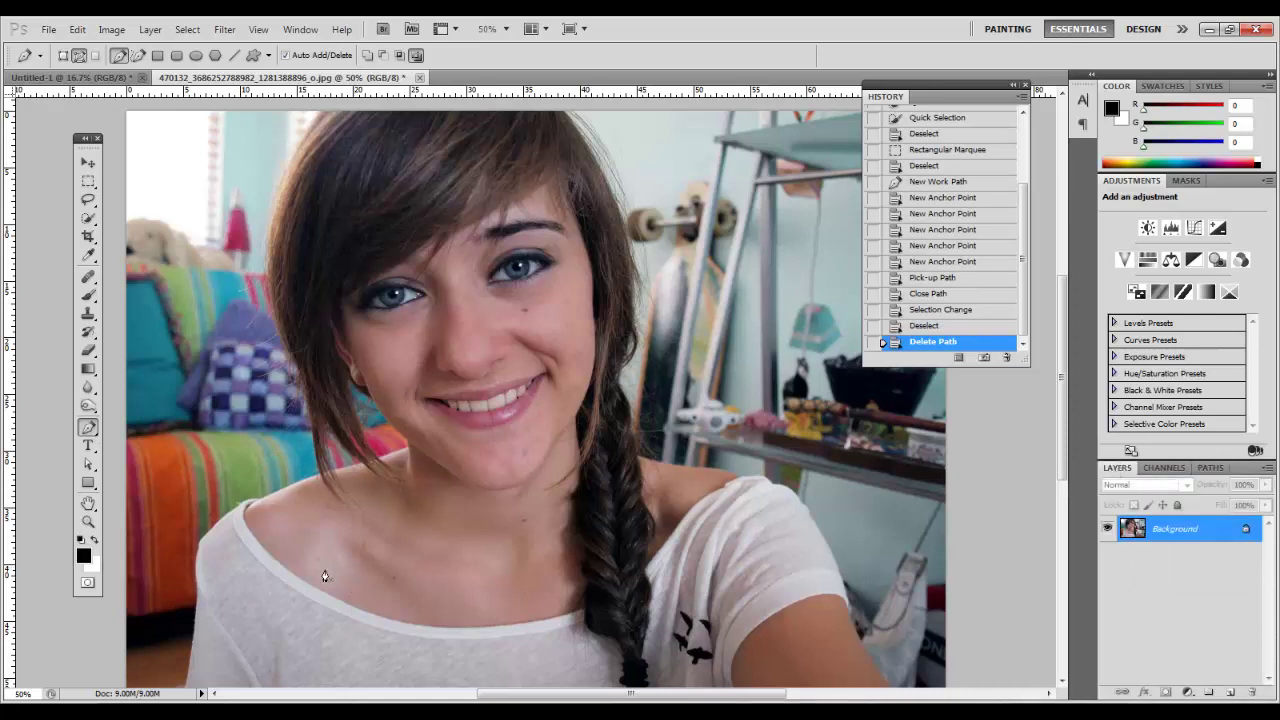
- Add the horizontal text "wdjiowdjioawdu" on the blank Untitled-1 page with the Type tool
{"action": "left_click", "coordinate": [88, 446]}
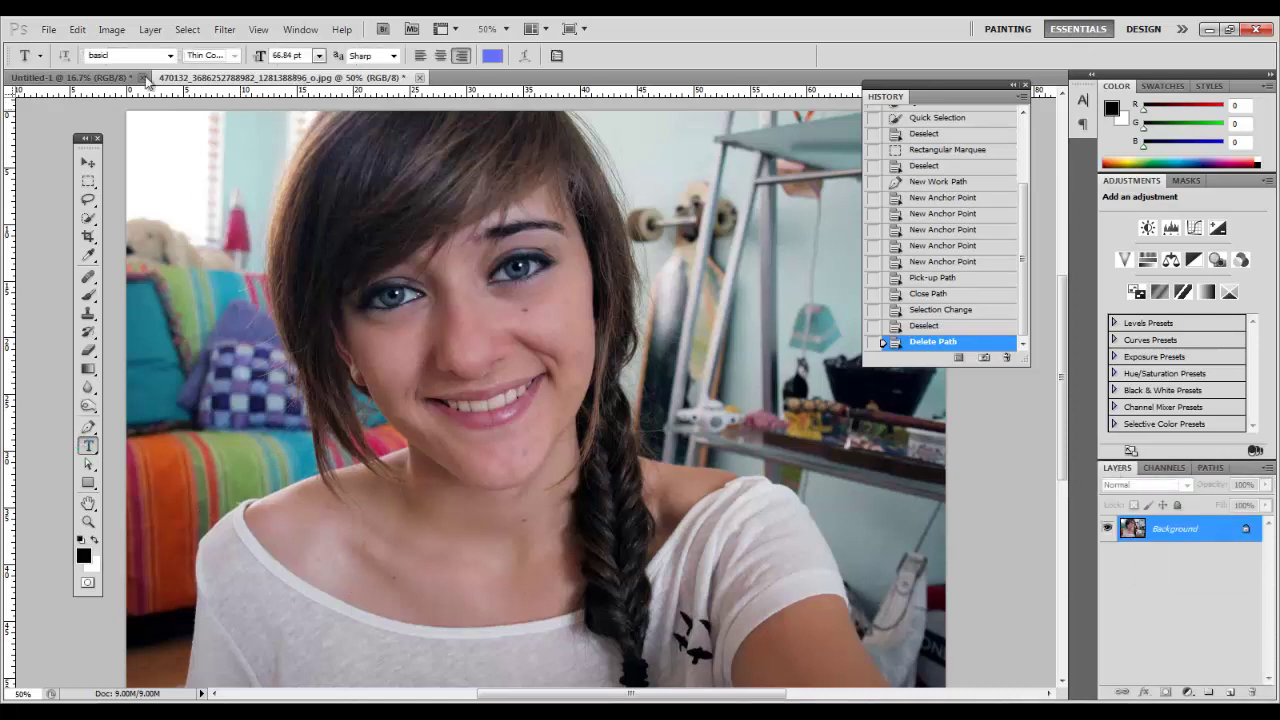
{"action": "left_click", "coordinate": [86, 79]}
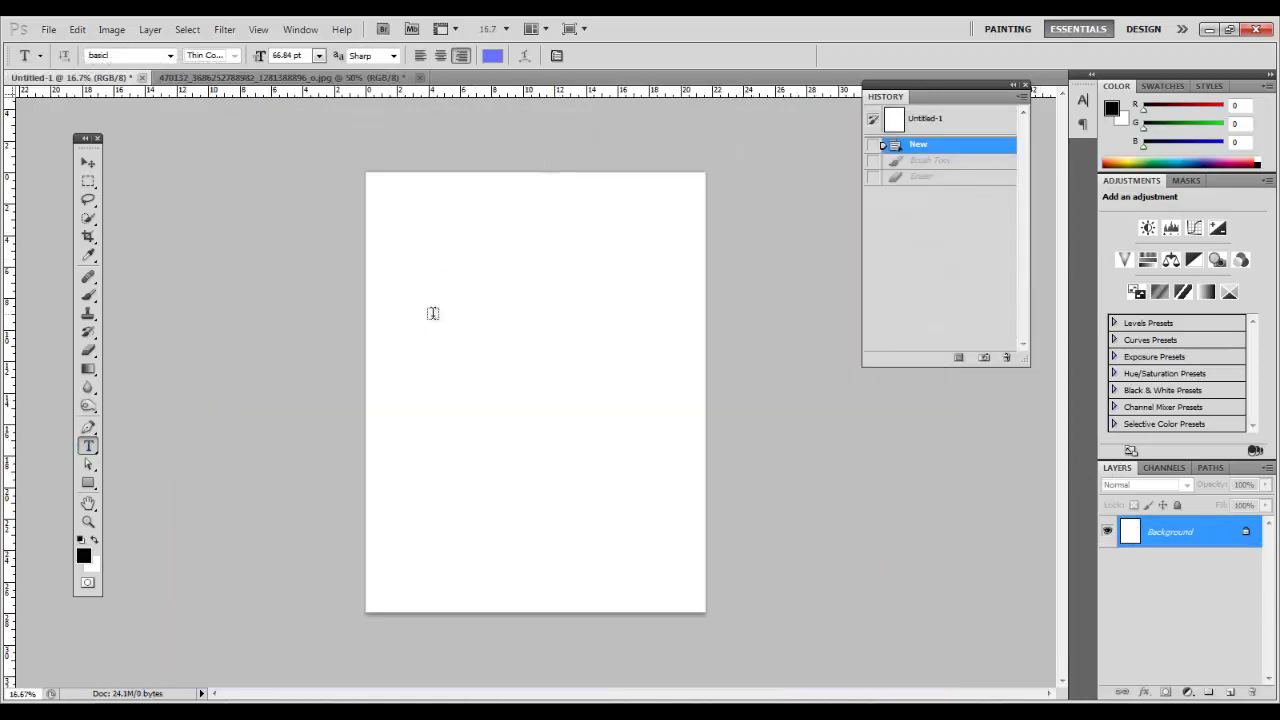
{"action": "left_click", "coordinate": [432, 314]}
{"action": "type", "text": "AWDU"}
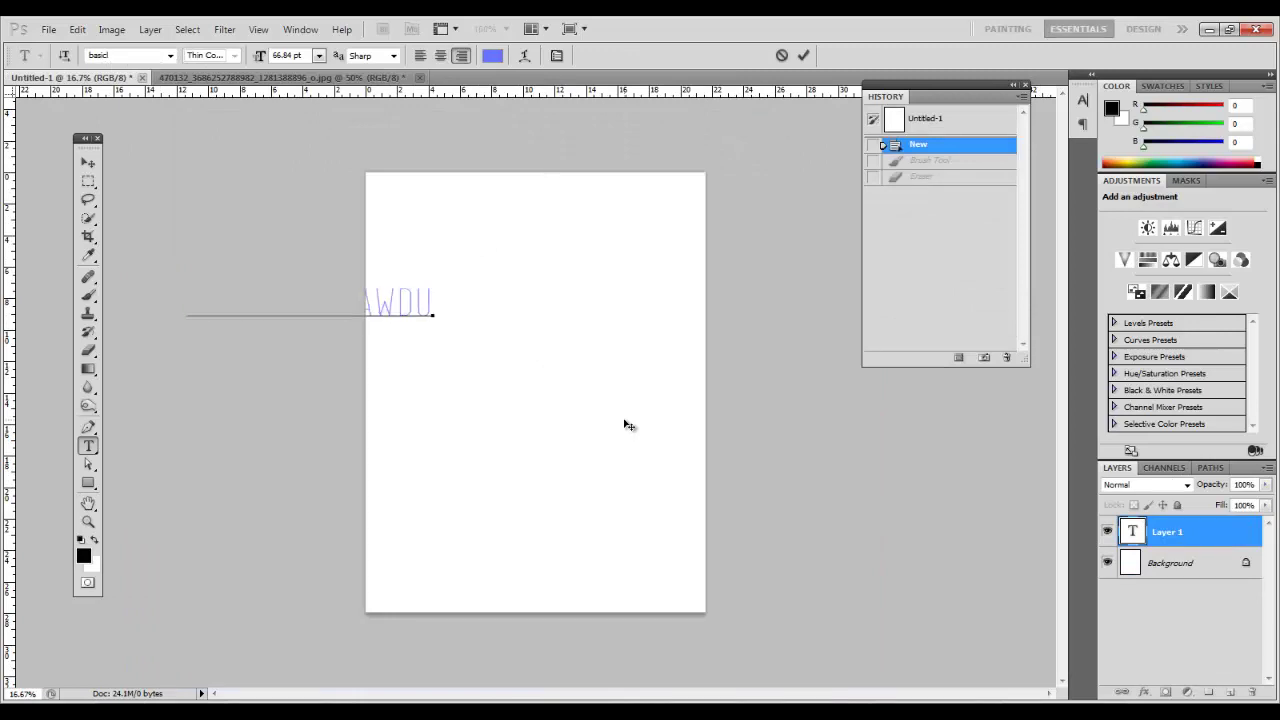
- Try moving the text to the middle of the page, undo the move and delete the text layer
{"action": "left_click", "coordinate": [88, 162]}
{"action": "left_click_drag", "start_coordinate": [392, 292], "coordinate": [583, 371]}
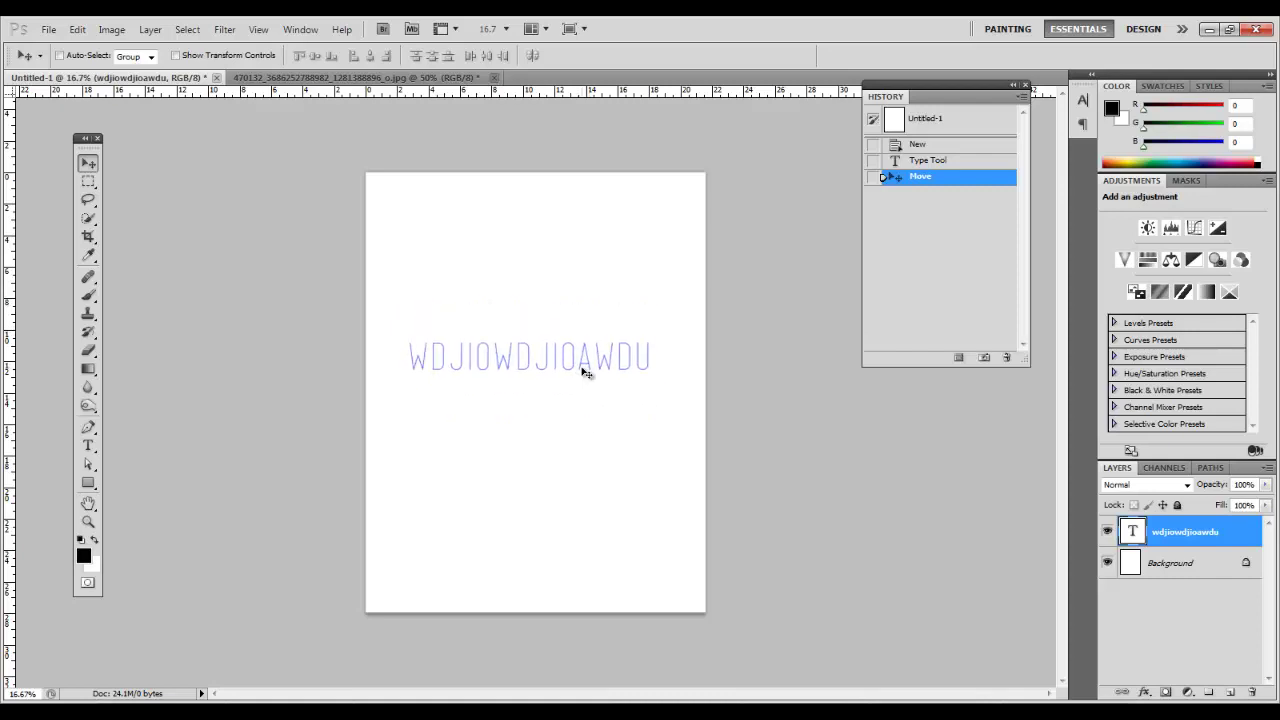
{"action": "key", "text": "ctrl+z"}
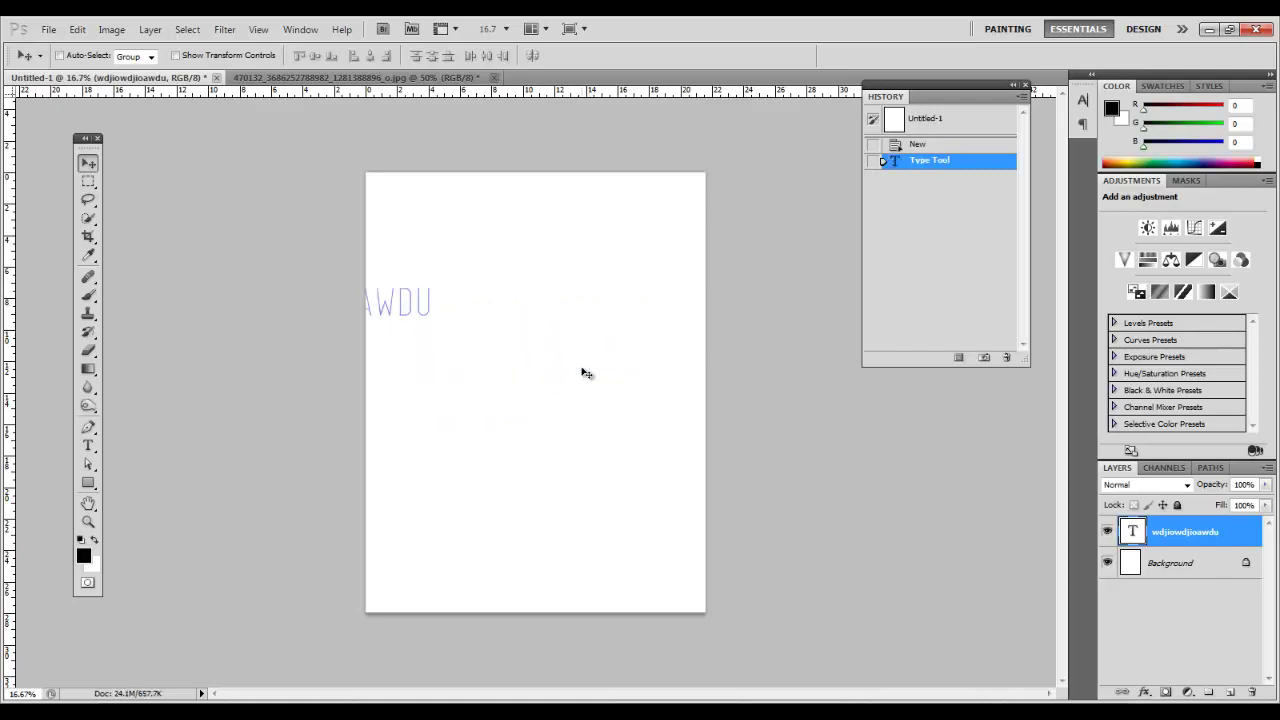
{"action": "right_click", "coordinate": [1211, 531]}
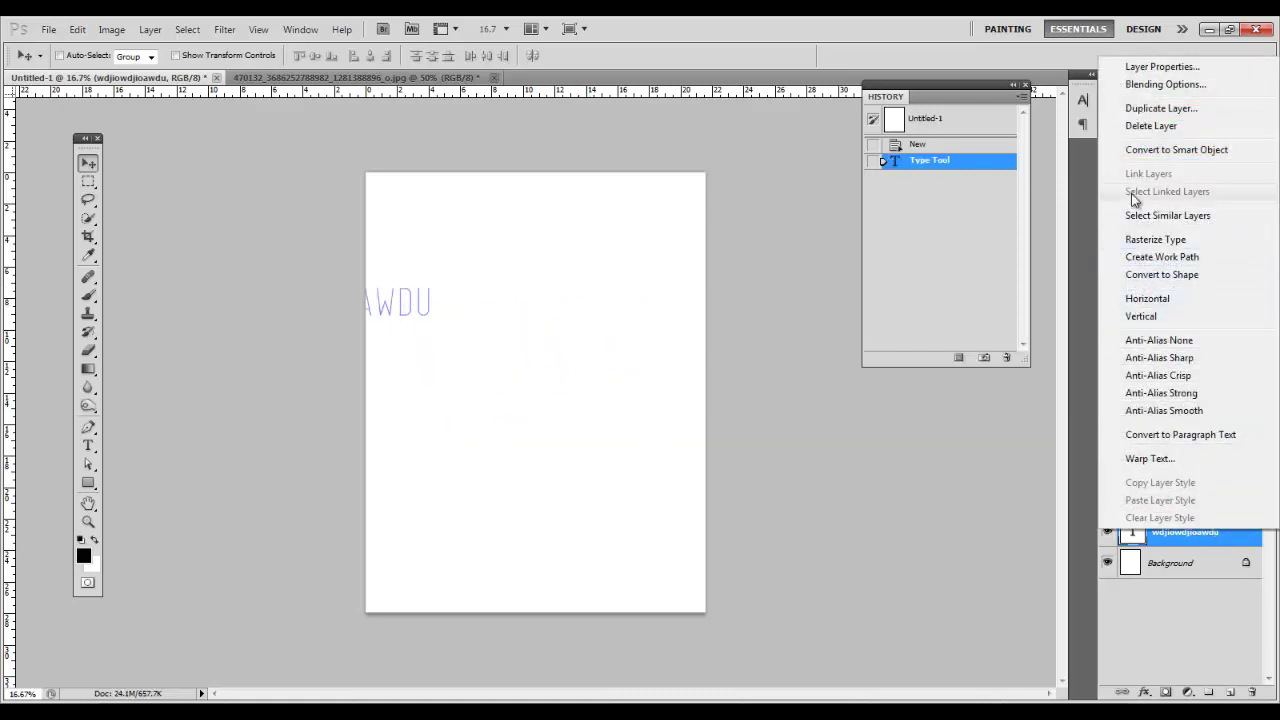
{"action": "left_click", "coordinate": [1158, 126]}
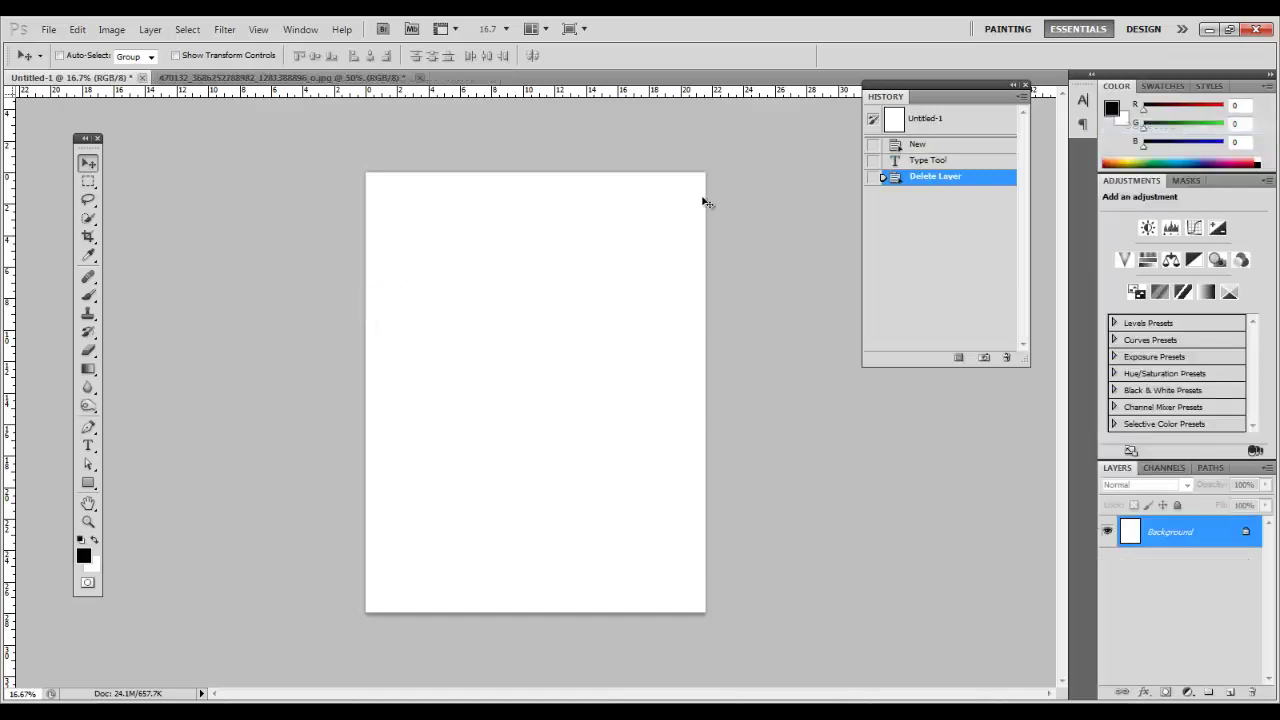
- Switch to the portrait photo and activate the standard Lasso tool from the lasso tool group
{"action": "left_click", "coordinate": [212, 78]}
{"action": "key", "text": "ctrl+minus"}
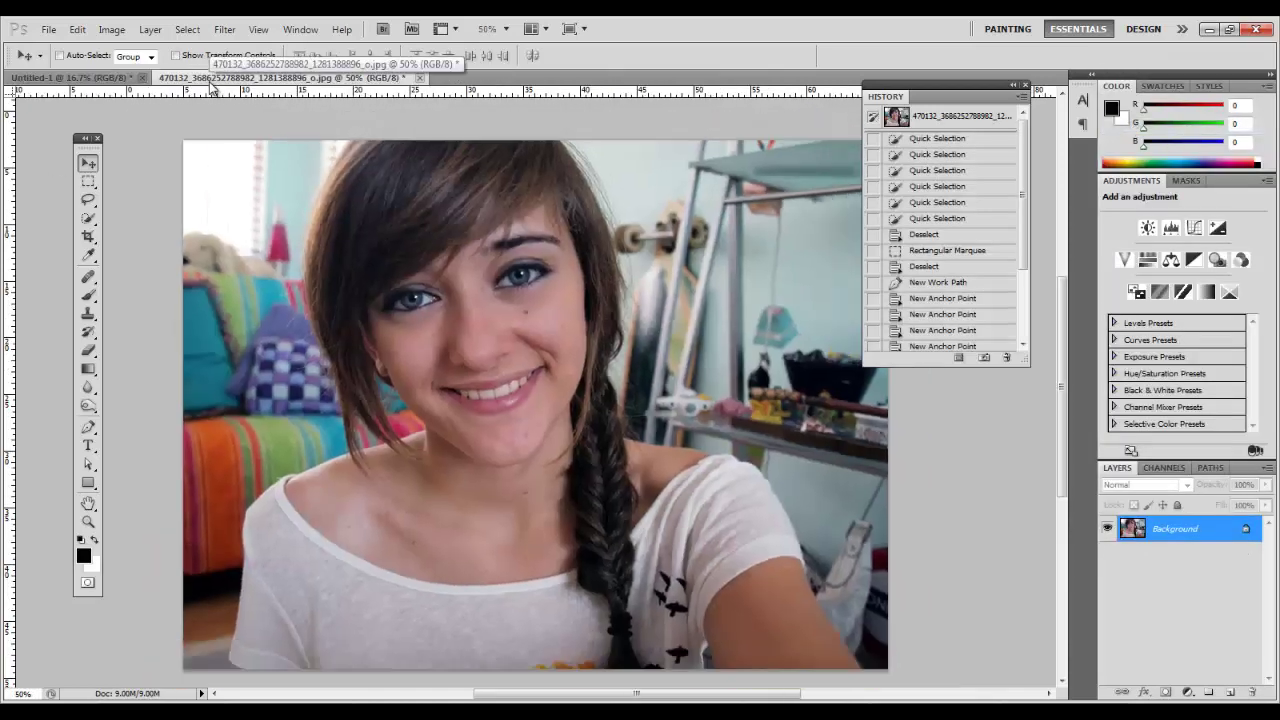
{"action": "left_click", "coordinate": [88, 463]}
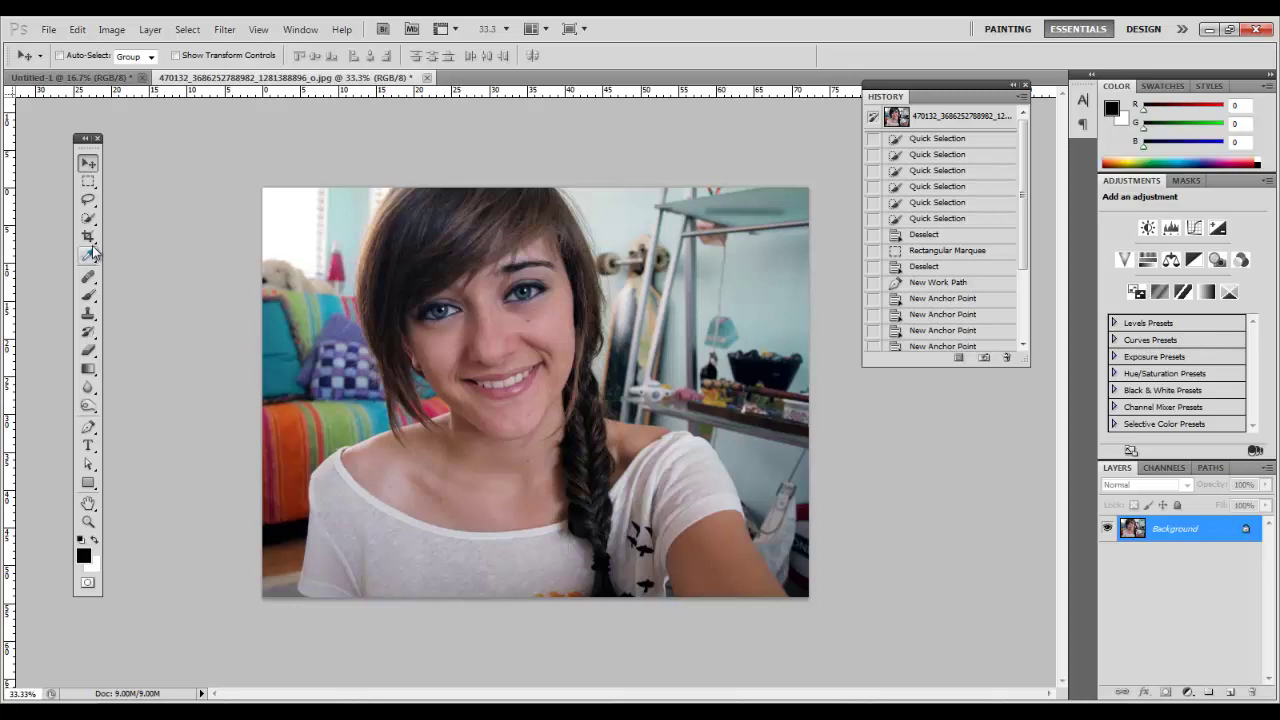
{"action": "left_click", "coordinate": [88, 199]}
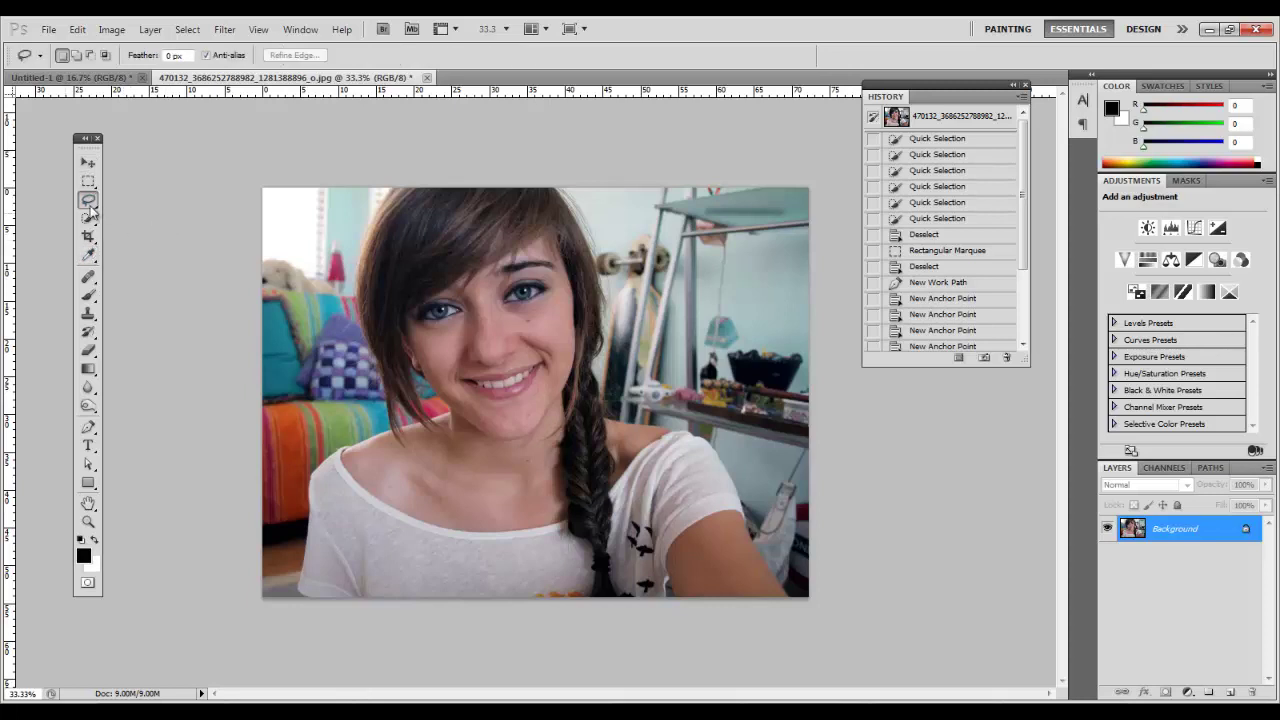
{"action": "left_click", "coordinate": [91, 207]}
{"action": "left_click", "coordinate": [92, 208]}
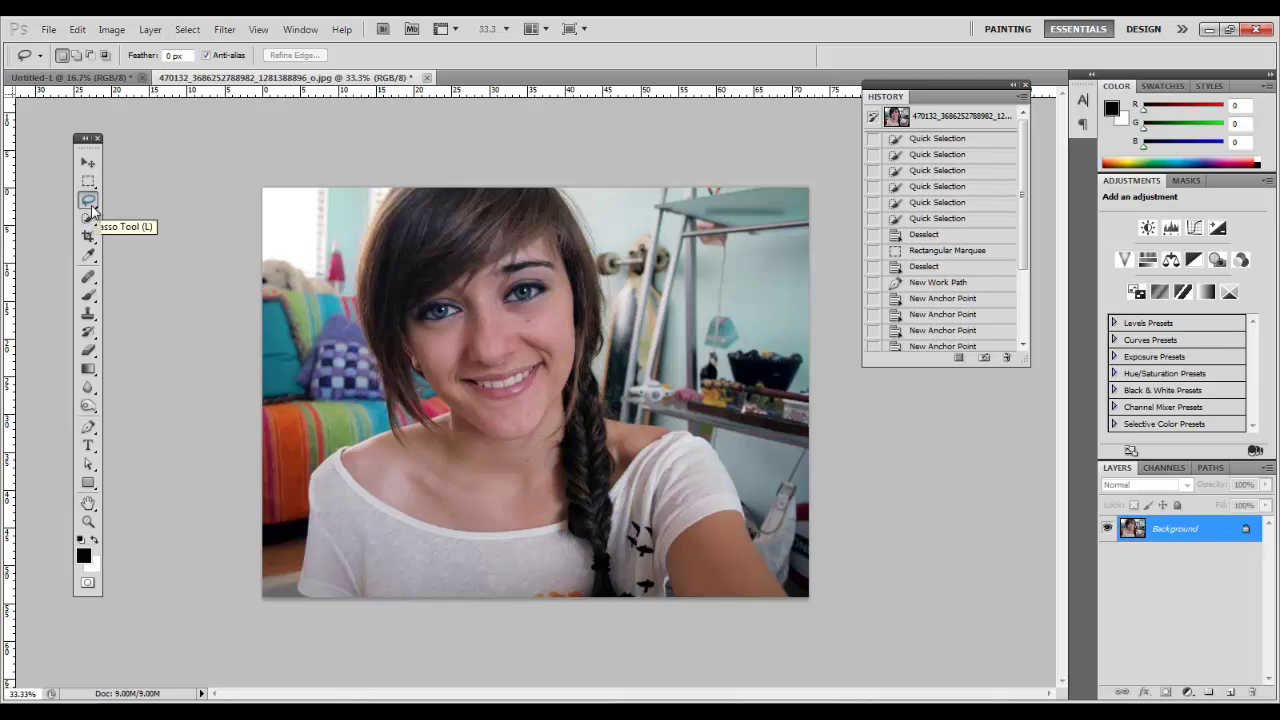
{"action": "left_click", "coordinate": [92, 208]}
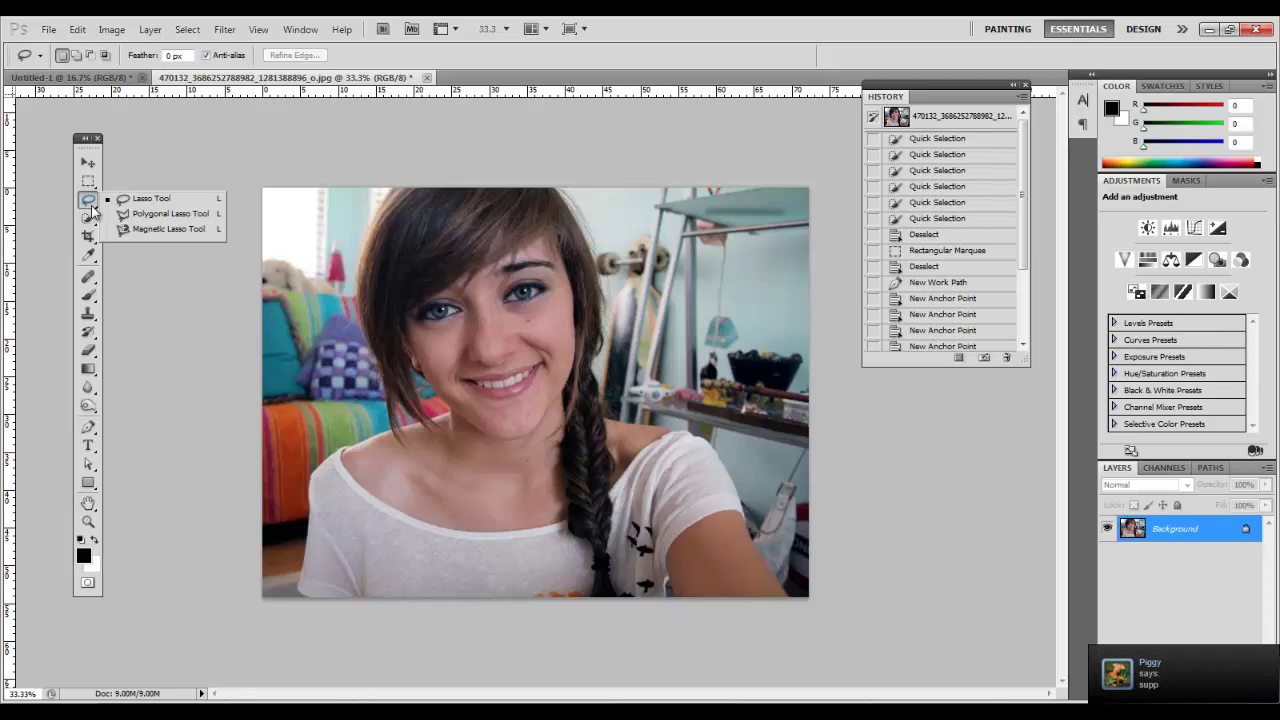
{"action": "left_click", "coordinate": [92, 208]}
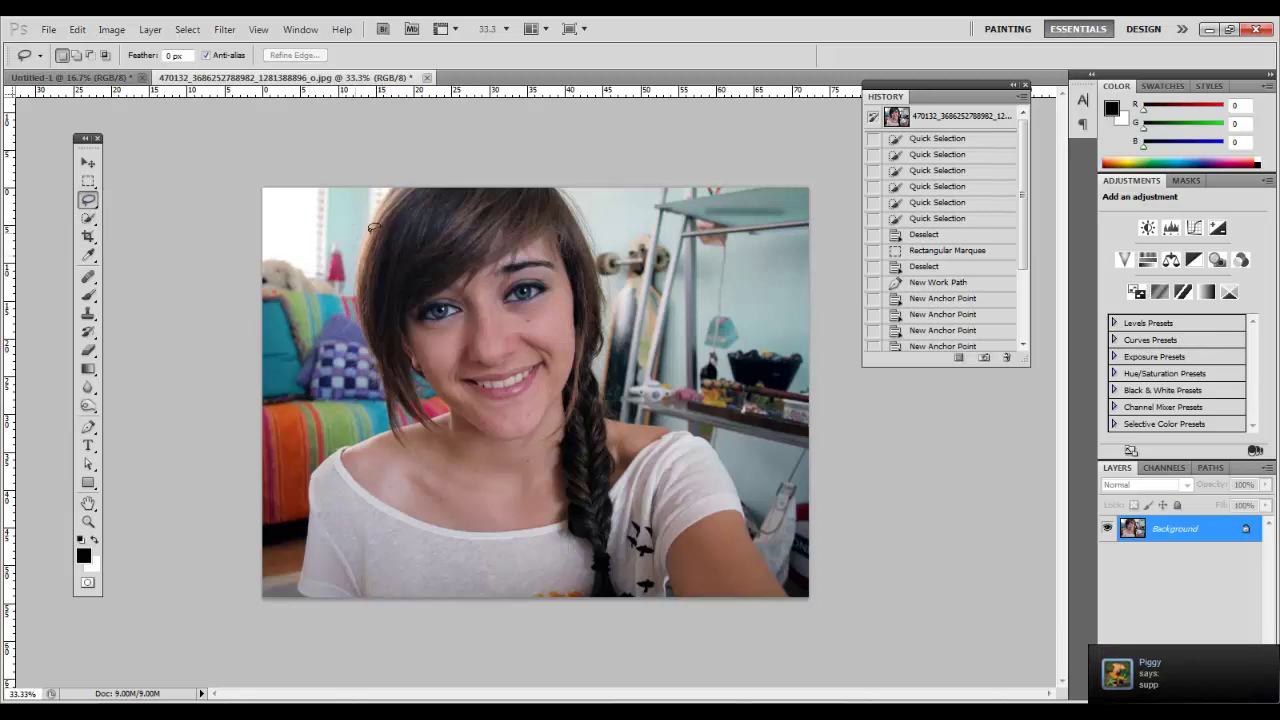
- Draw a freehand lasso selection around the woman's head and neck in the portrait photo
{"action": "left_click_drag", "start_coordinate": [372, 218], "coordinate": [344, 274]}
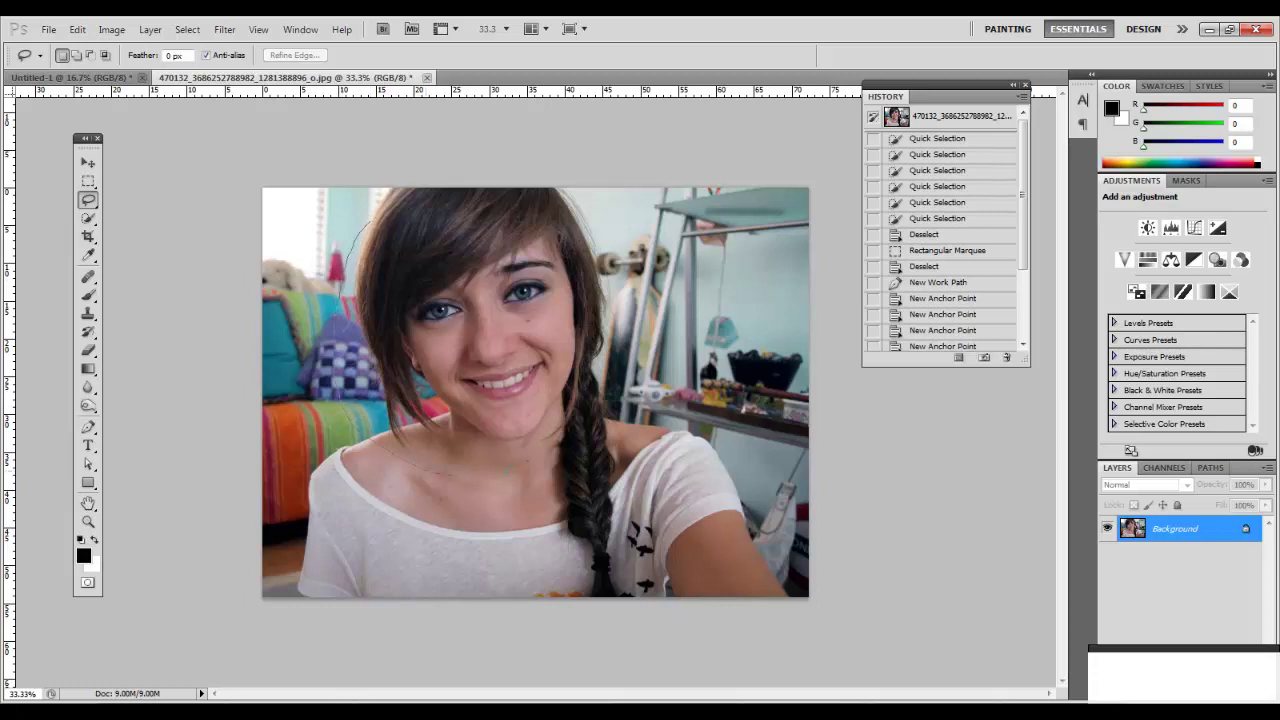
{"action": "left_click_drag", "start_coordinate": [558, 457], "coordinate": [653, 343]}
{"action": "mouse_move", "coordinate": [600, 229]}
{"action": "left_mouse_down"}
{"action": "mouse_move", "coordinate": [537, 198]}
{"action": "mouse_move", "coordinate": [450, 199]}
{"action": "left_mouse_up"}
{"action": "left_click_drag", "start_coordinate": [365, 214], "coordinate": [367, 216]}
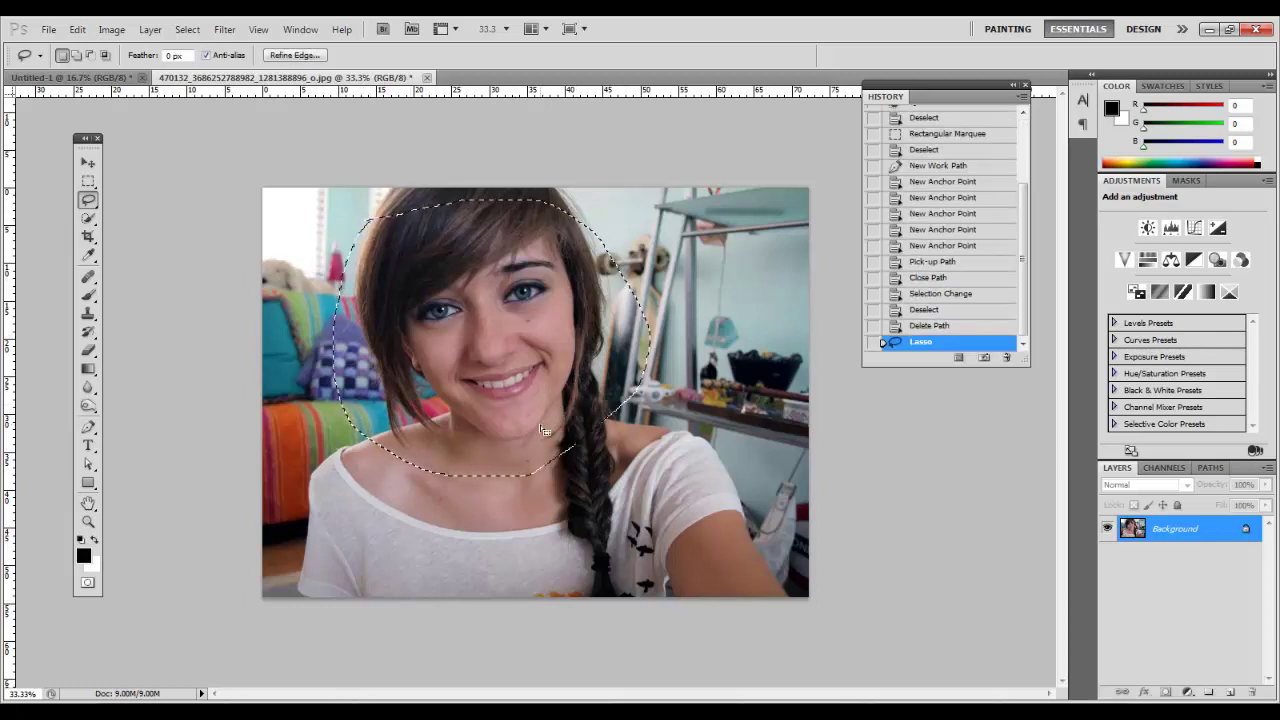
- Try moving the lassoed head across the canvas with the Move tool, cancel the move and deselect
{"action": "key", "text": "v"}
{"action": "left_click_drag", "start_coordinate": [545, 430], "coordinate": [210, 430]}
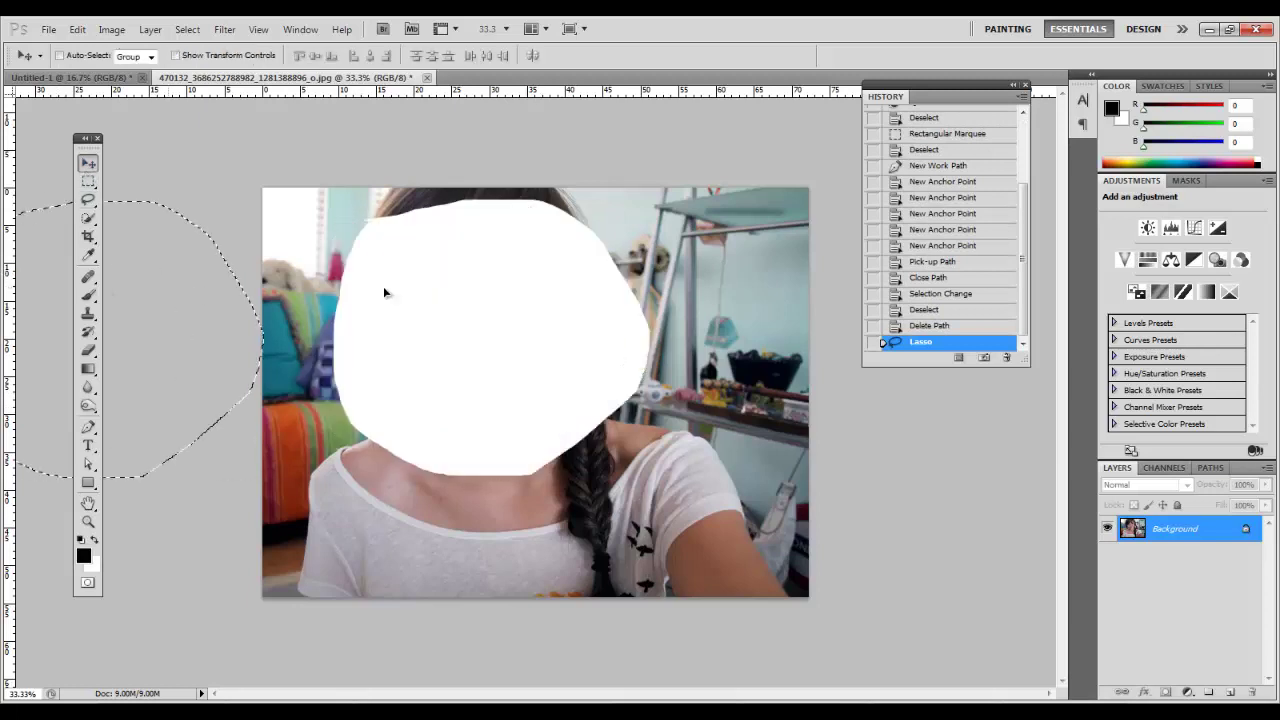
{"action": "left_click_drag", "start_coordinate": [384, 293], "coordinate": [630, 300]}
{"action": "key", "text": "Escape"}
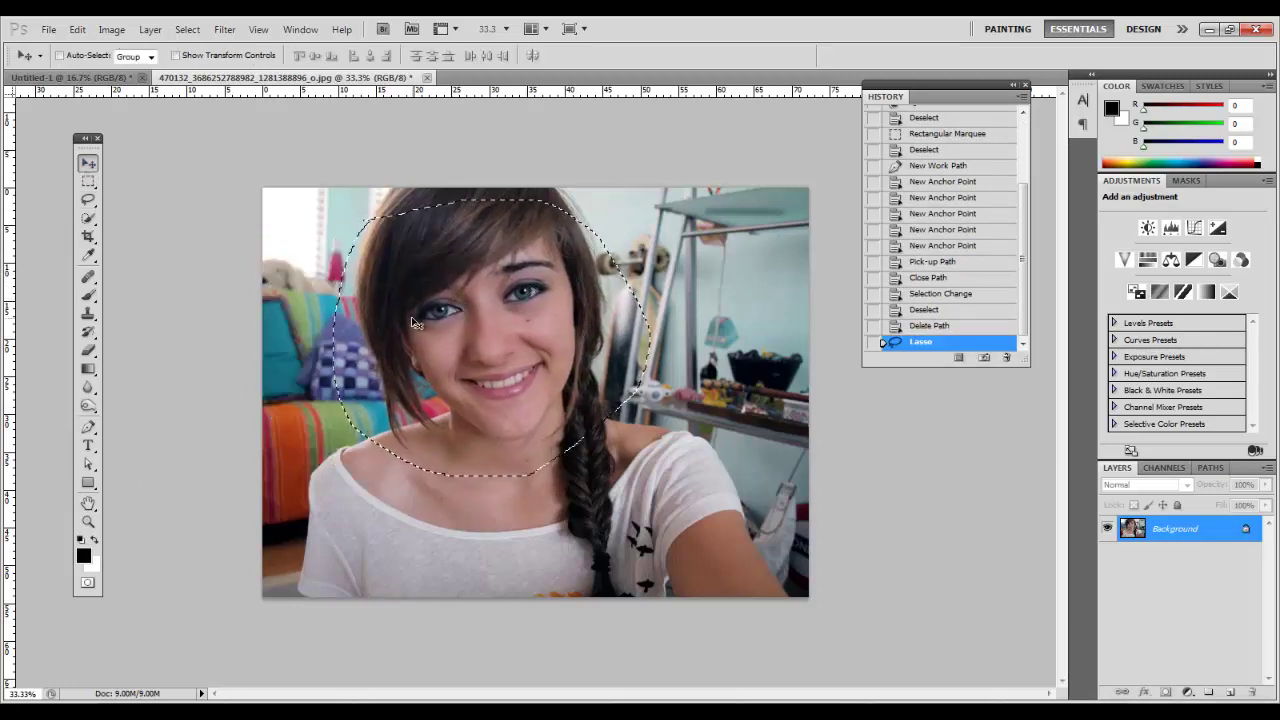
{"action": "key", "text": "ctrl+d"}
- Try Magic Wand selections at tolerance 40 on the hair, shirt, facial skin and braid
{"action": "left_click_drag", "start_coordinate": [88, 217], "coordinate": [150, 232]}
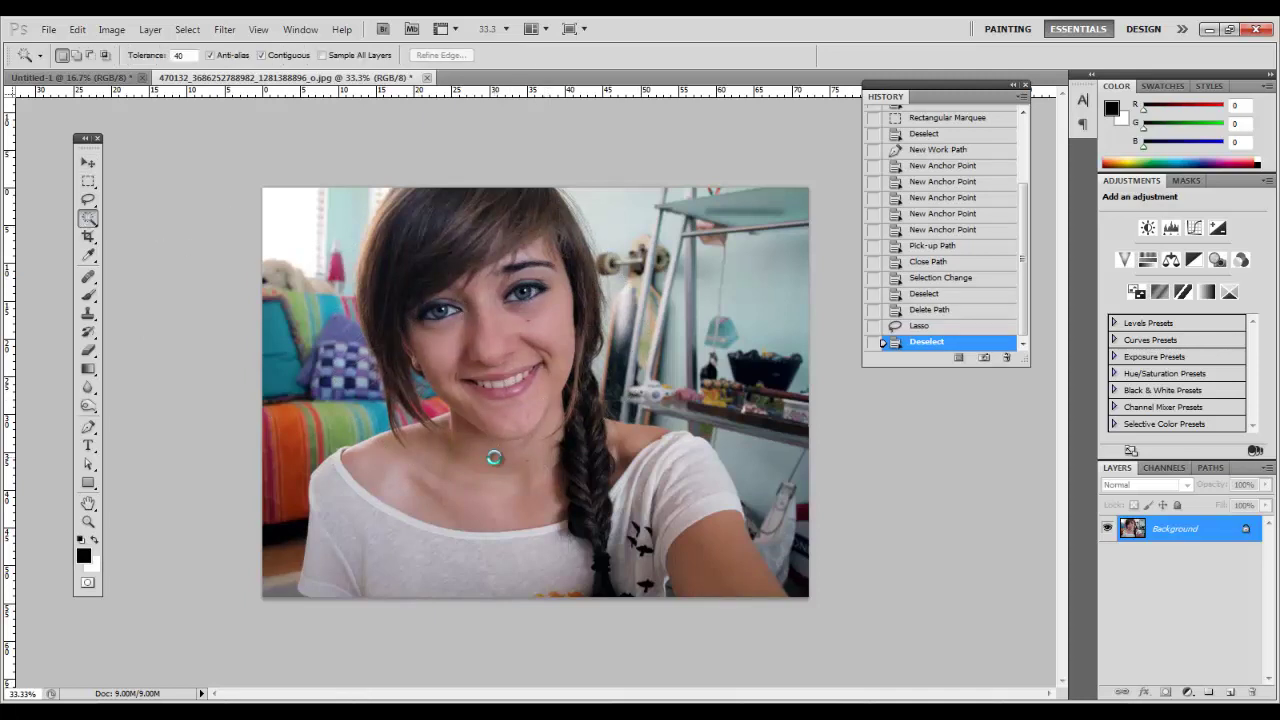
{"action": "left_click", "coordinate": [434, 240]}
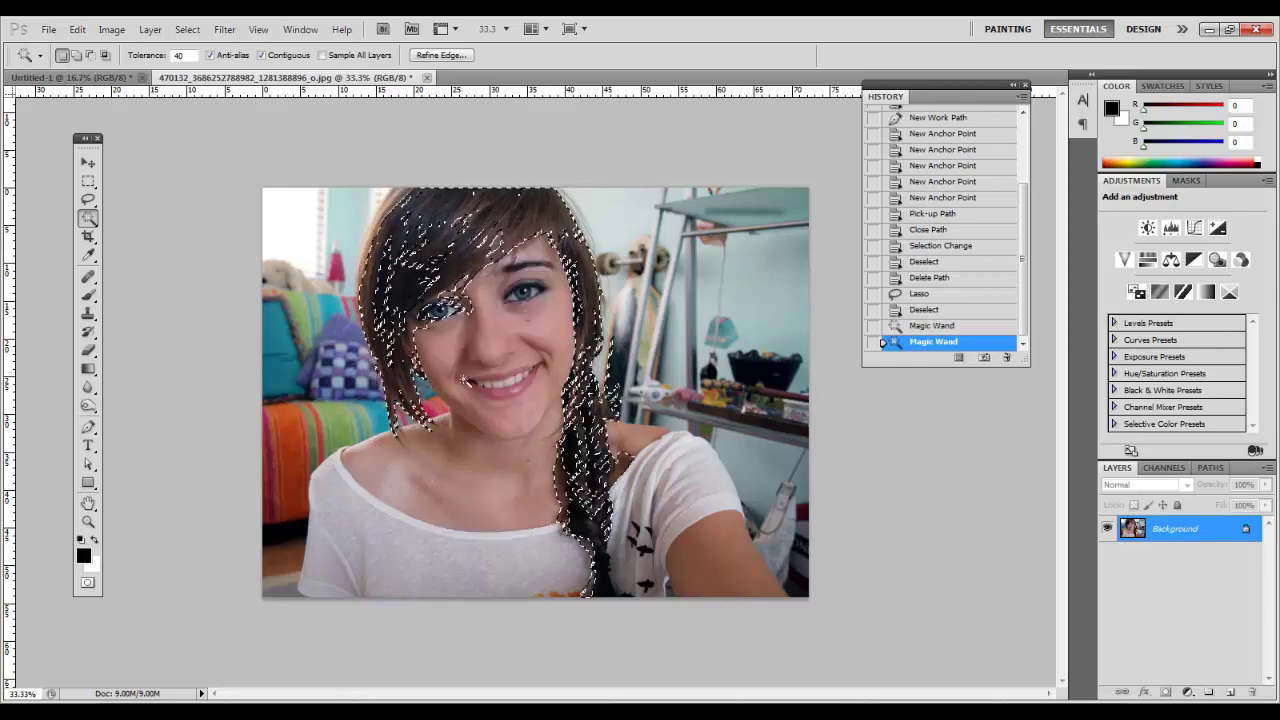
{"action": "left_click", "coordinate": [469, 501]}
{"action": "left_click", "coordinate": [688, 480]}
{"action": "left_click", "coordinate": [472, 318]}
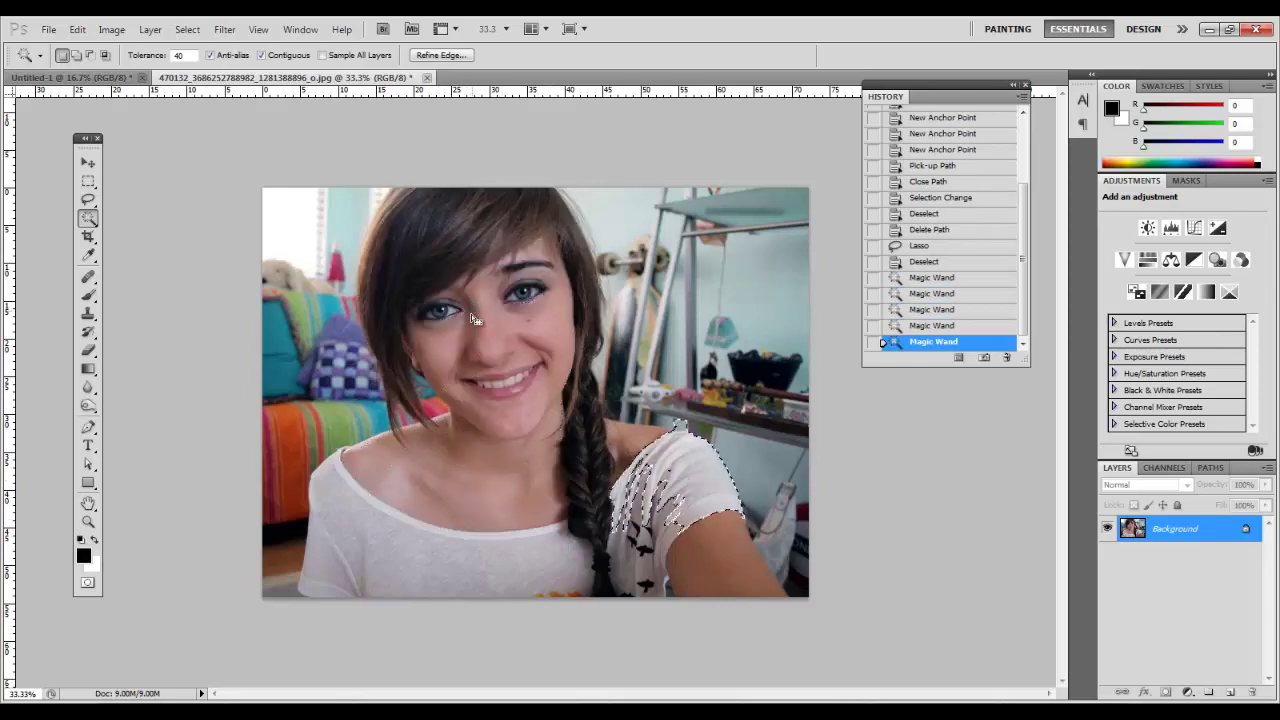
{"action": "left_click", "coordinate": [472, 318]}
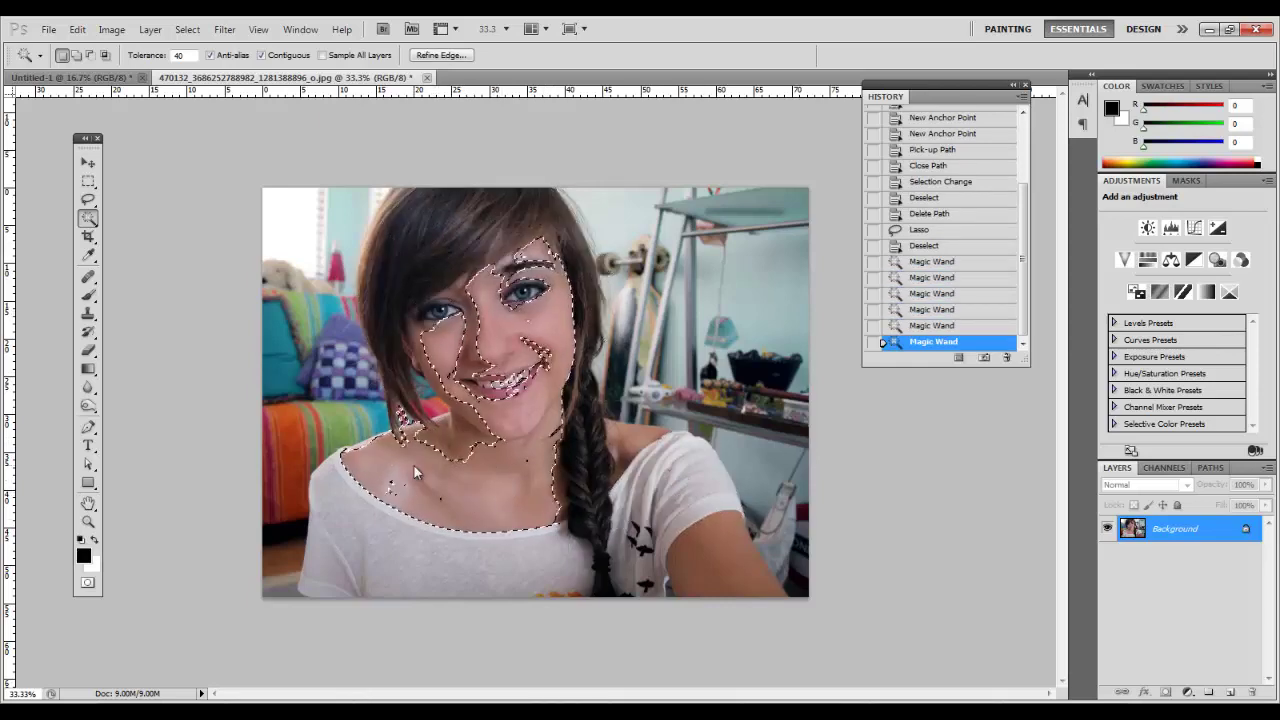
{"action": "left_click", "coordinate": [473, 259]}
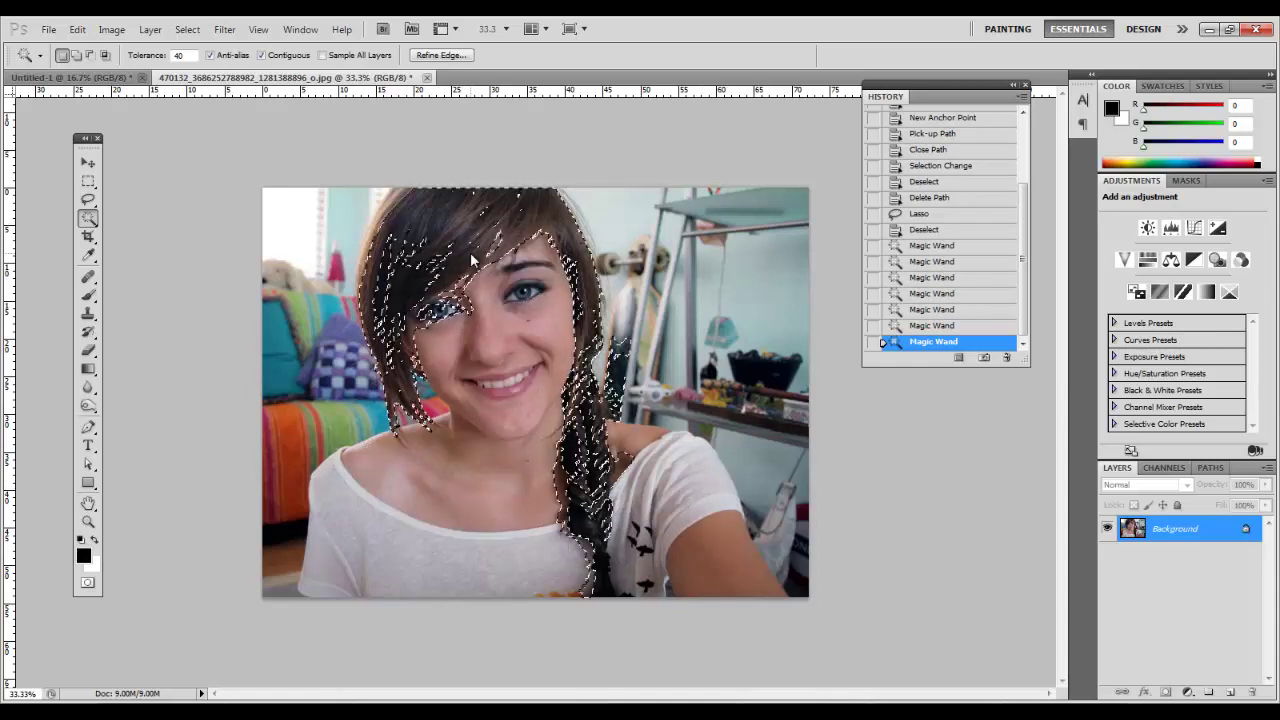
{"action": "left_click", "coordinate": [582, 440]}
{"action": "left_click", "coordinate": [582, 440]}
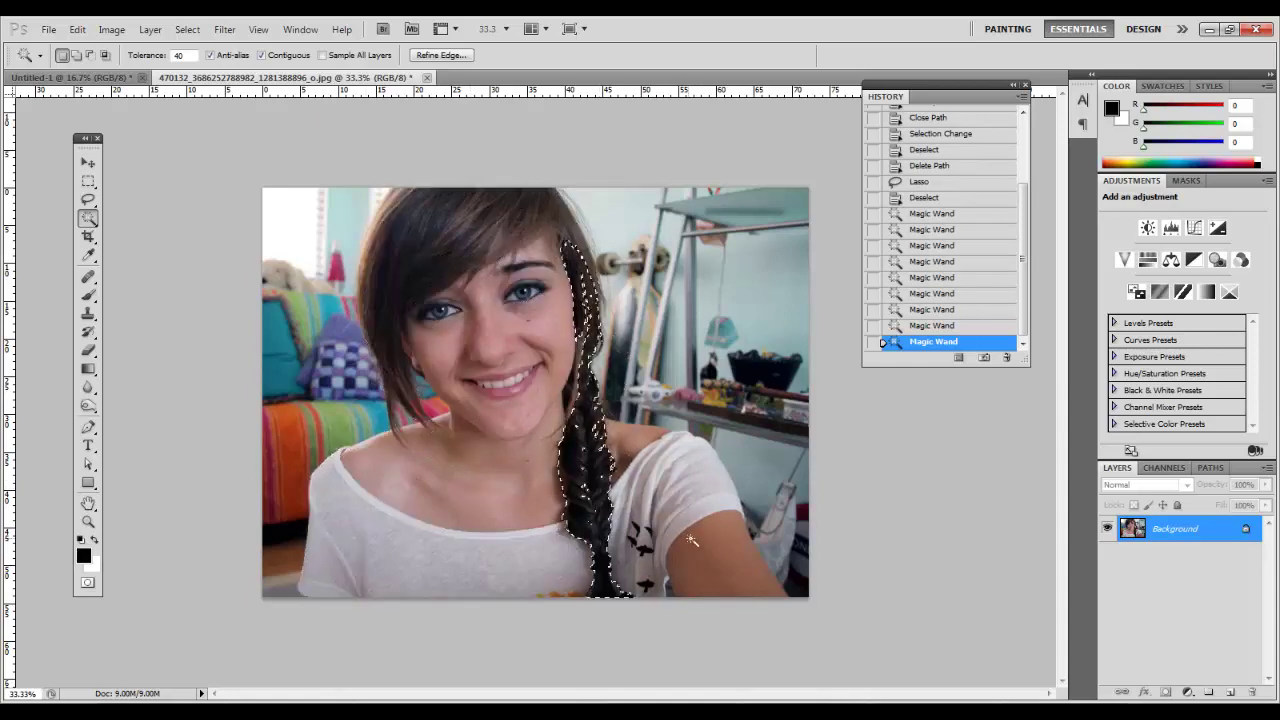
{"action": "double_click", "coordinate": [530, 368]}
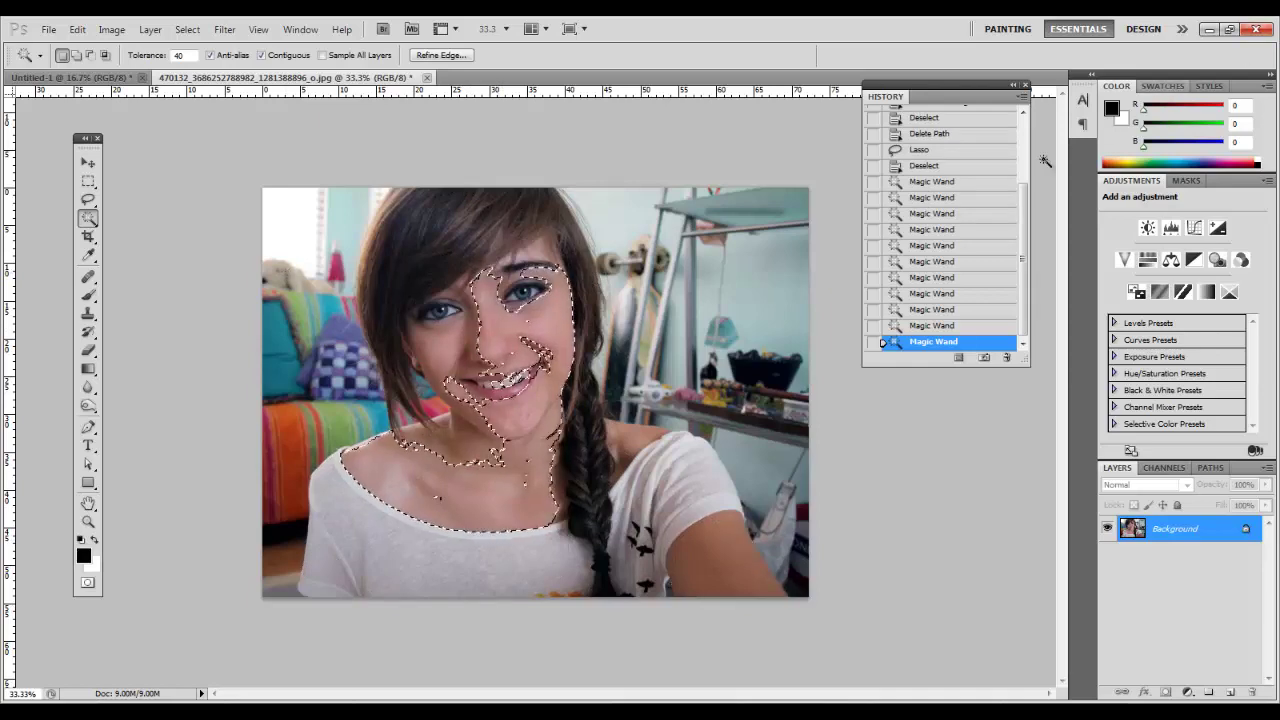
- Revert the portrait photo to its opening snapshot in the history and look through the history states
{"action": "scroll", "coordinate": [993, 130], "scroll_direction": "up", "scroll_amount": 3}
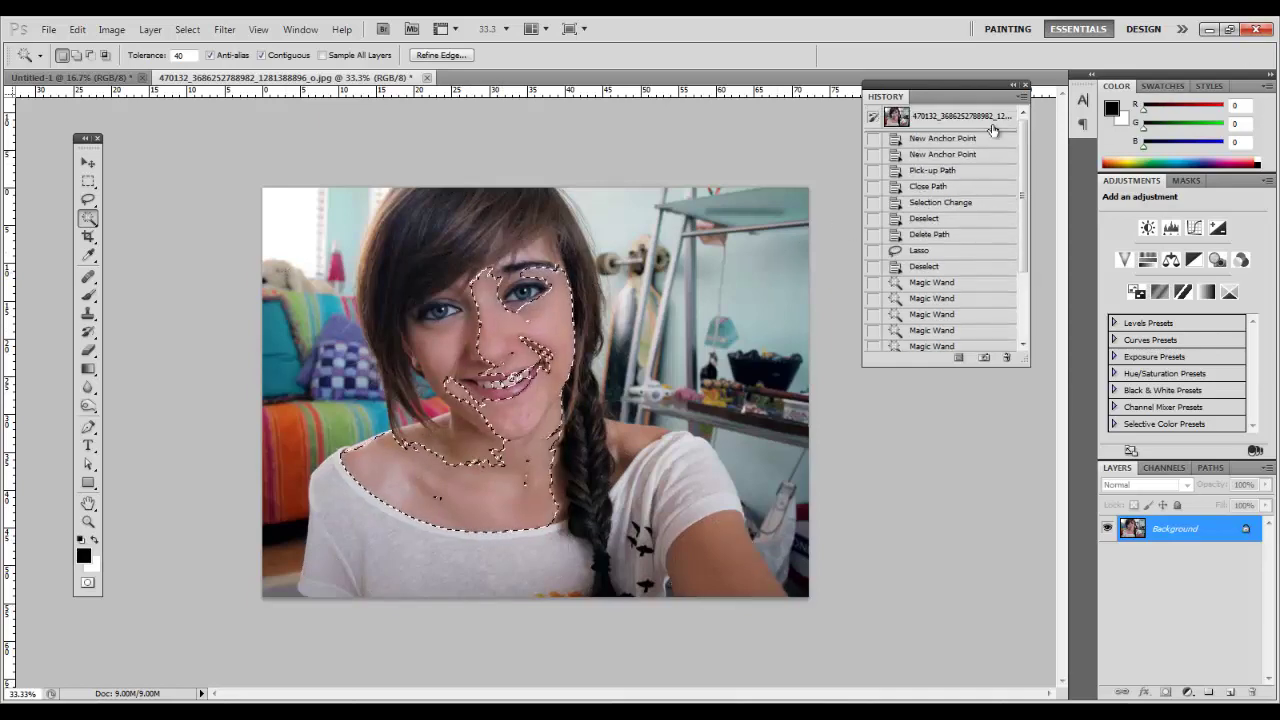
{"action": "left_click", "coordinate": [960, 116]}
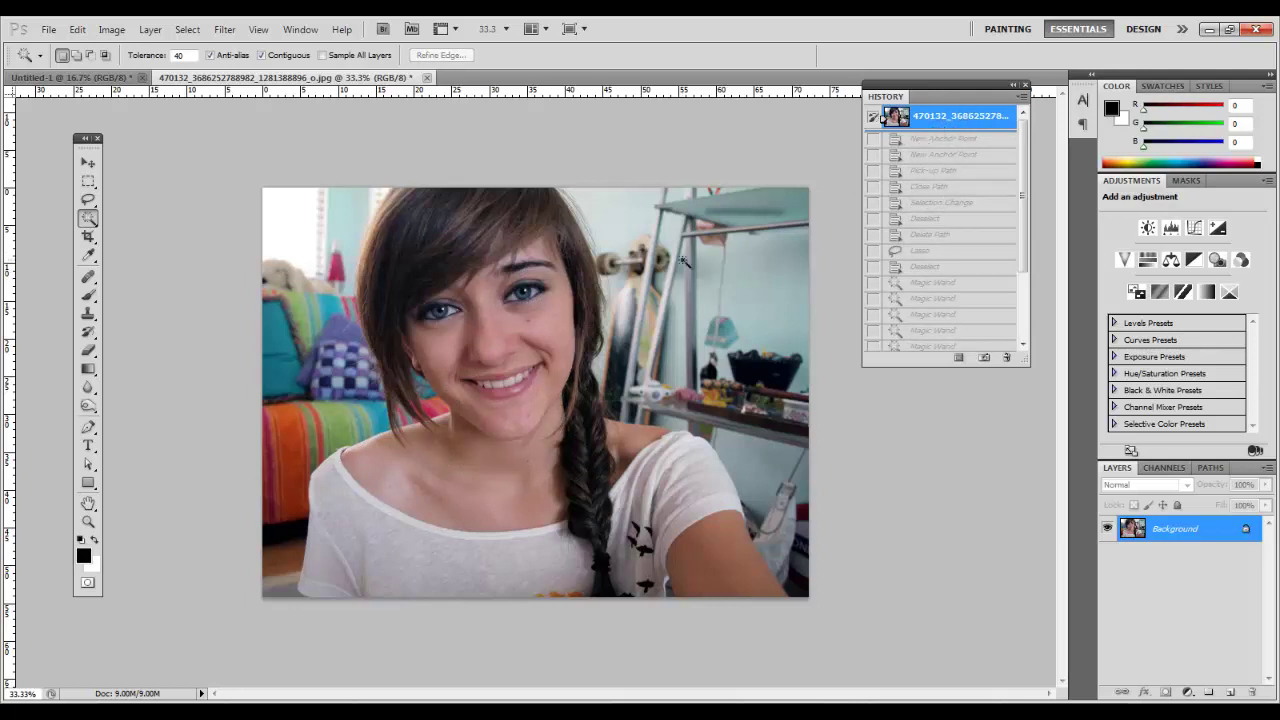
{"action": "scroll", "coordinate": [938, 185], "scroll_direction": "down", "scroll_amount": 3}
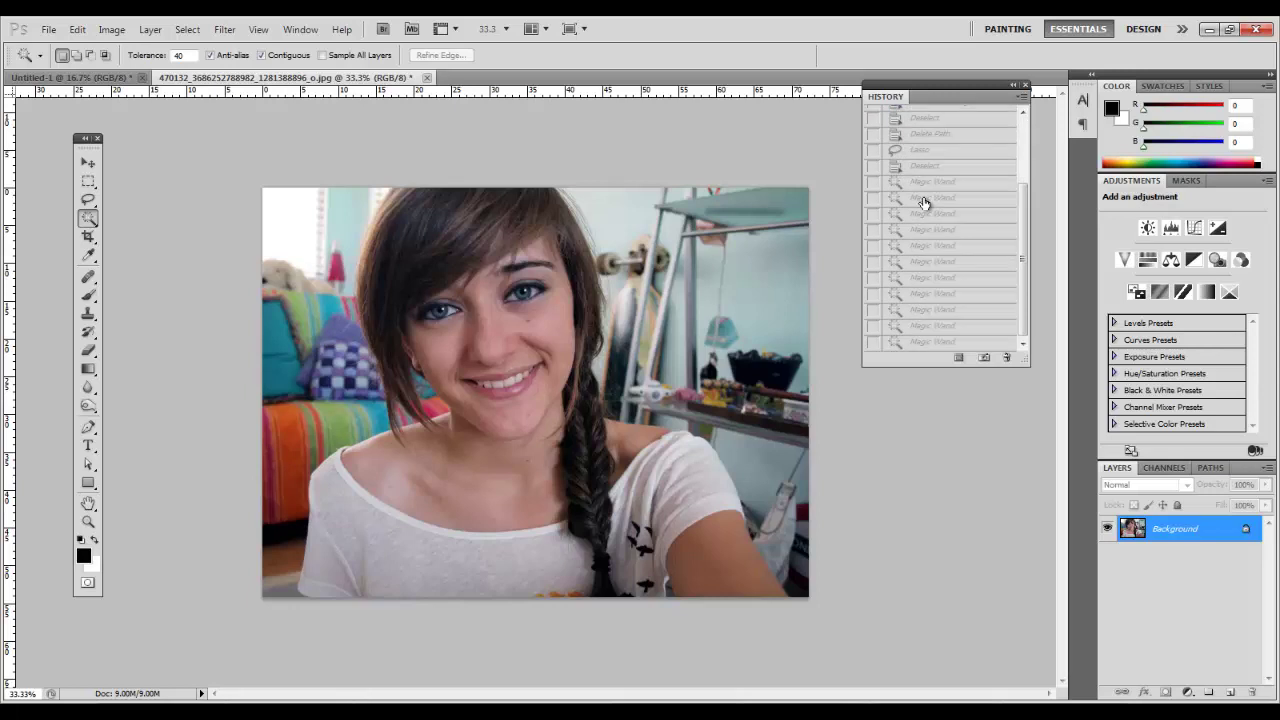
{"action": "scroll", "coordinate": [963, 223], "scroll_direction": "up", "scroll_amount": 3}
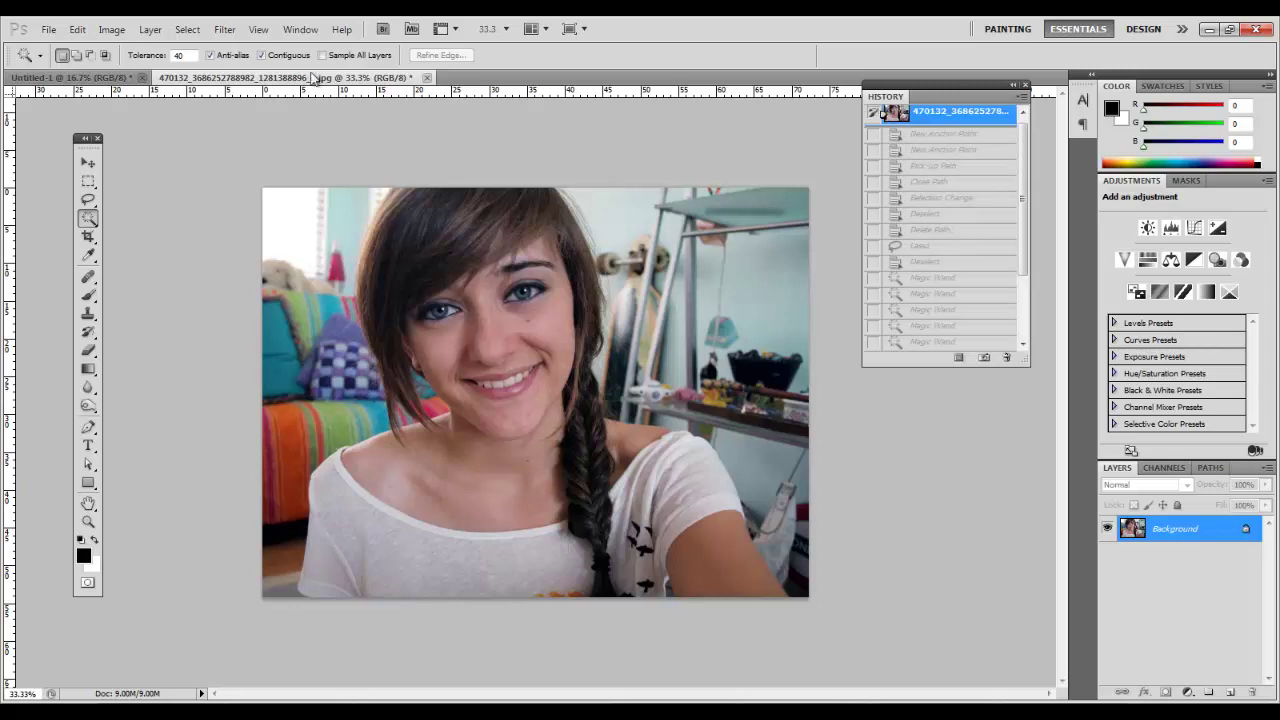
- Move the History panel next to the docked panels and look through the list of available panels
{"action": "left_click", "coordinate": [302, 28]}
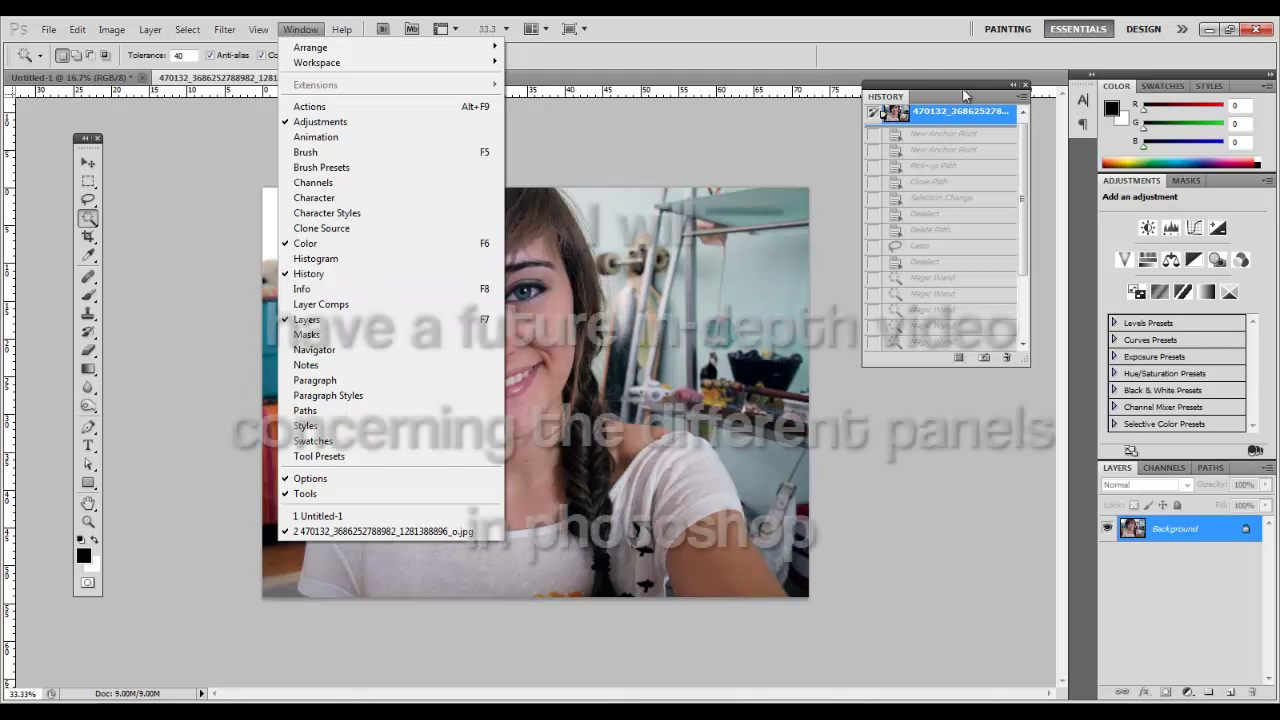
{"action": "left_click_drag", "start_coordinate": [965, 95], "coordinate": [995, 92]}
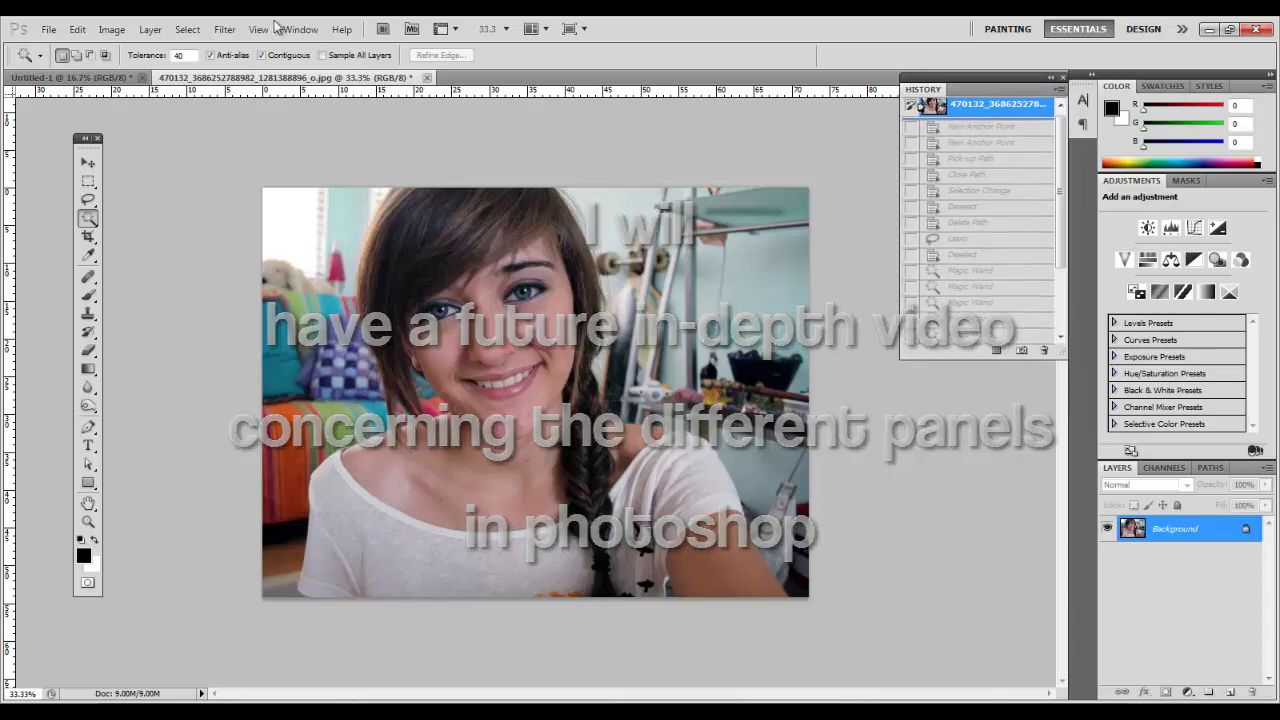
{"action": "left_click", "coordinate": [303, 30]}
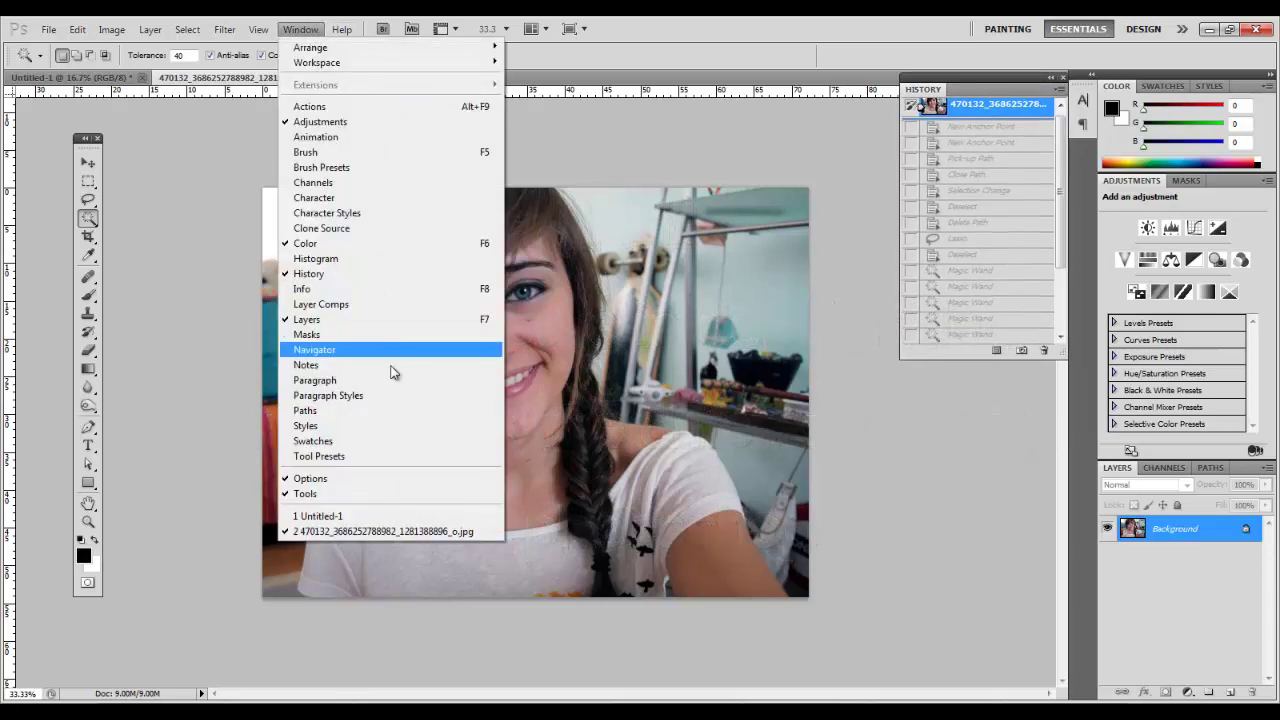
{"action": "left_click", "coordinate": [318, 28]}
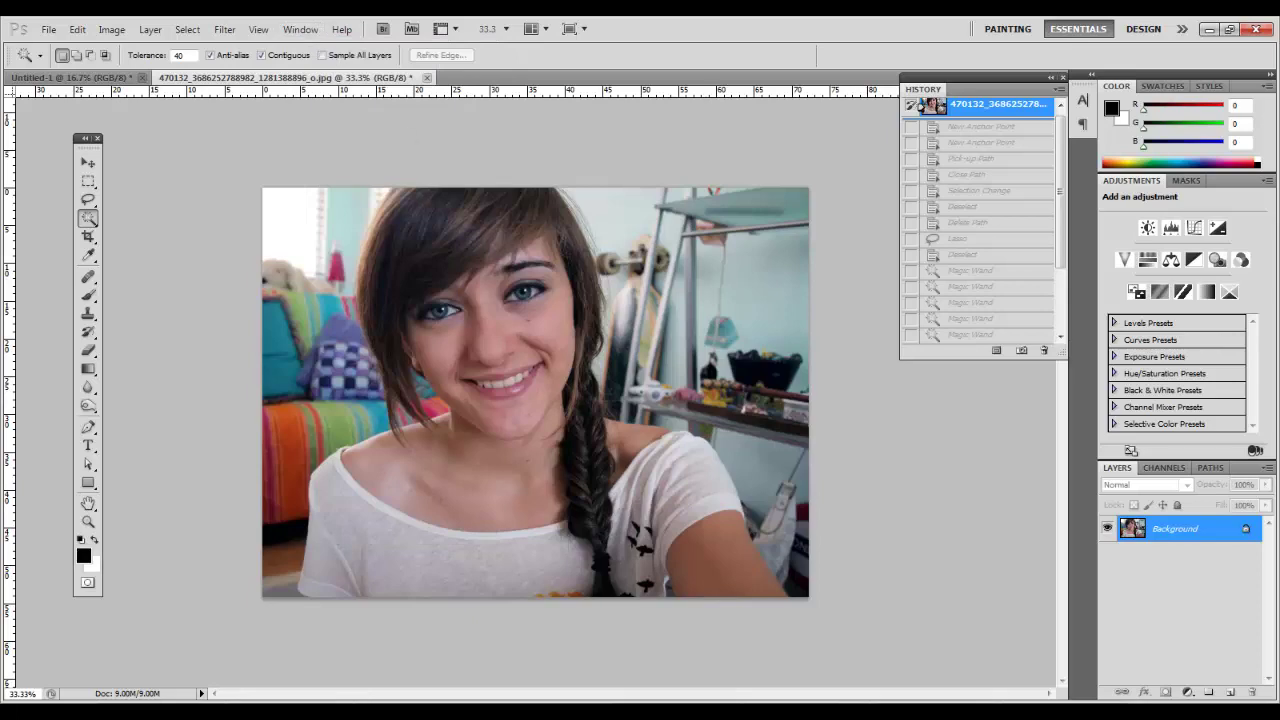